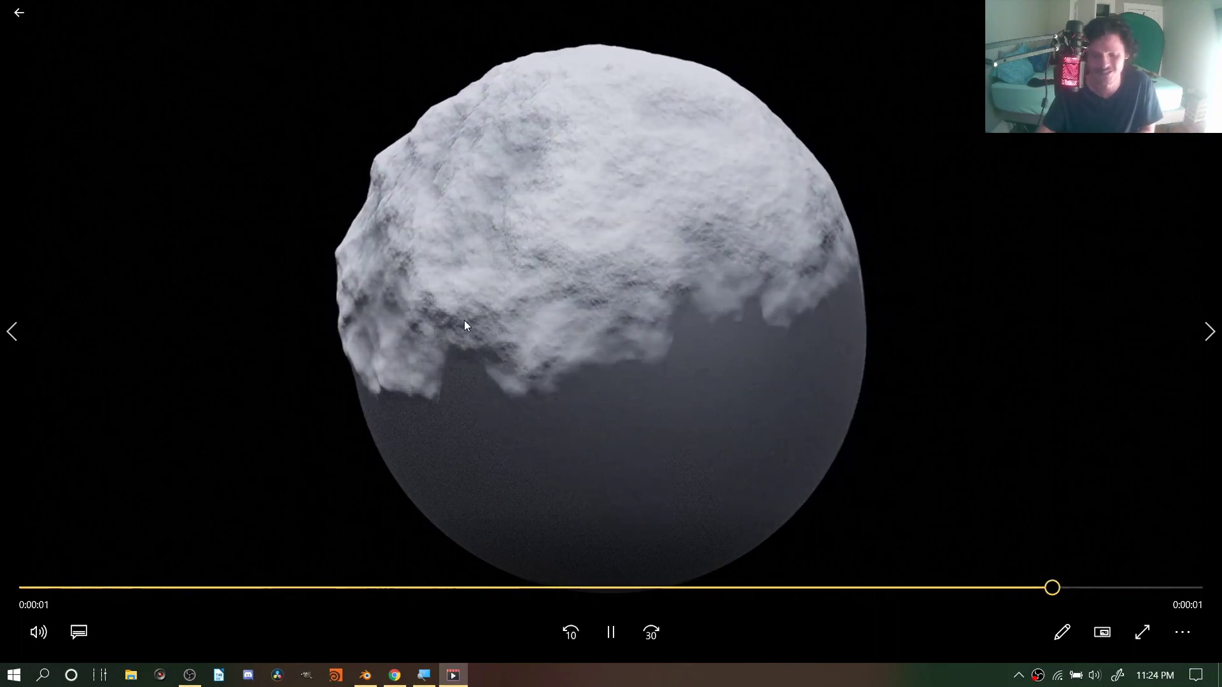
Play back the snowmove10001-0060 animation and pause at several moments to examine how the snow spreads over the sphere
left_click(611, 632)
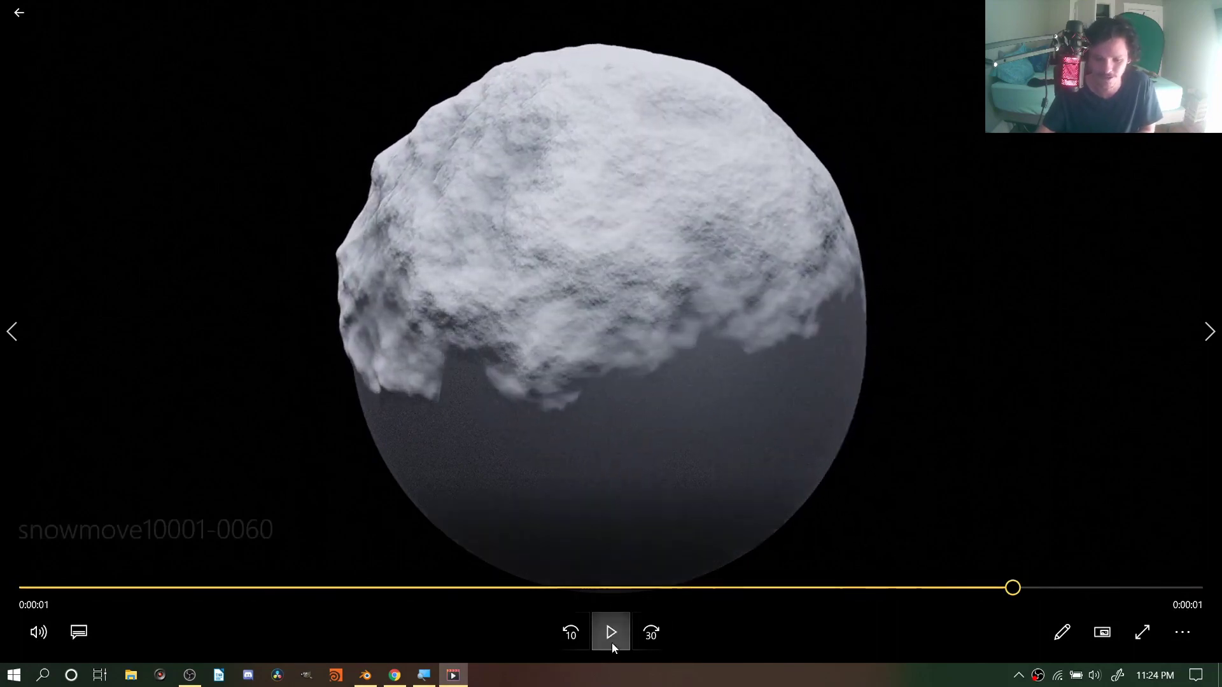
left_click_drag(880, 588, 872, 541)
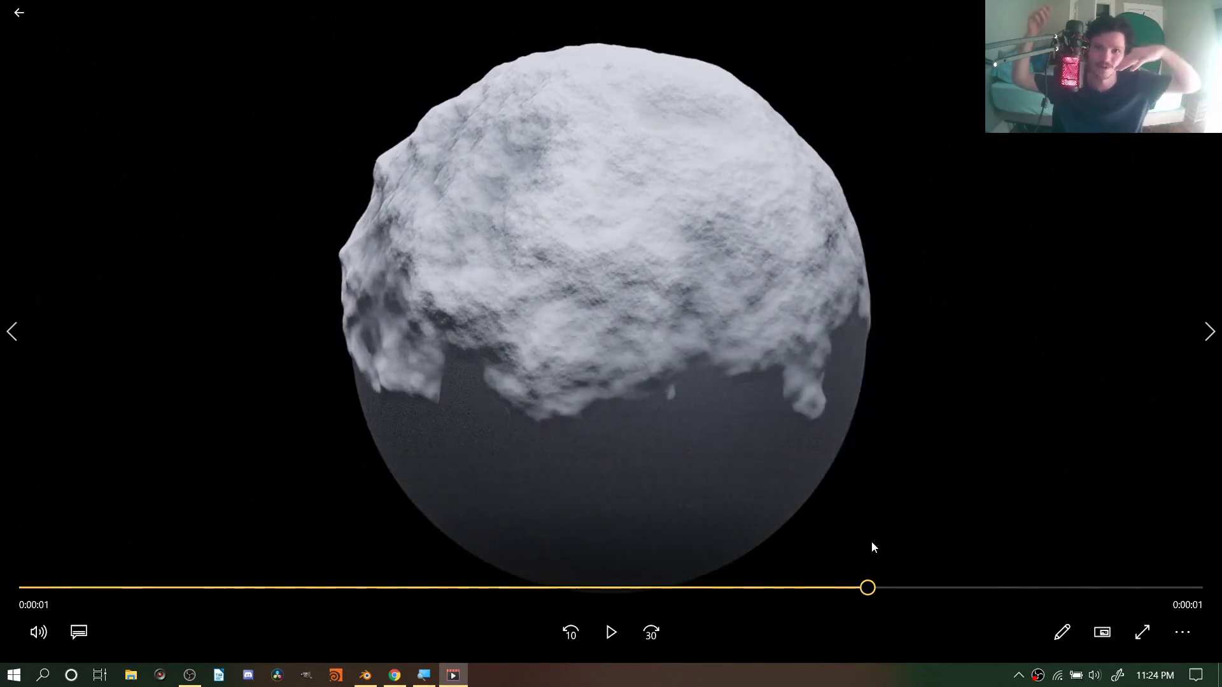
left_click(611, 633)
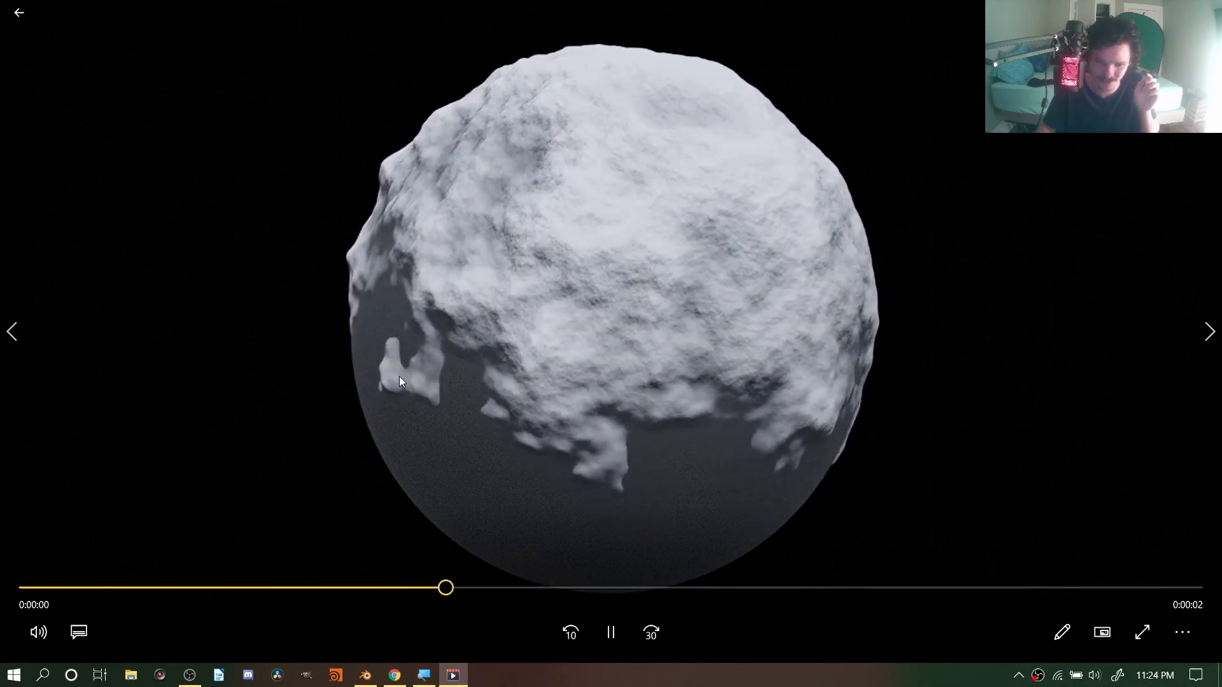
left_click(610, 633)
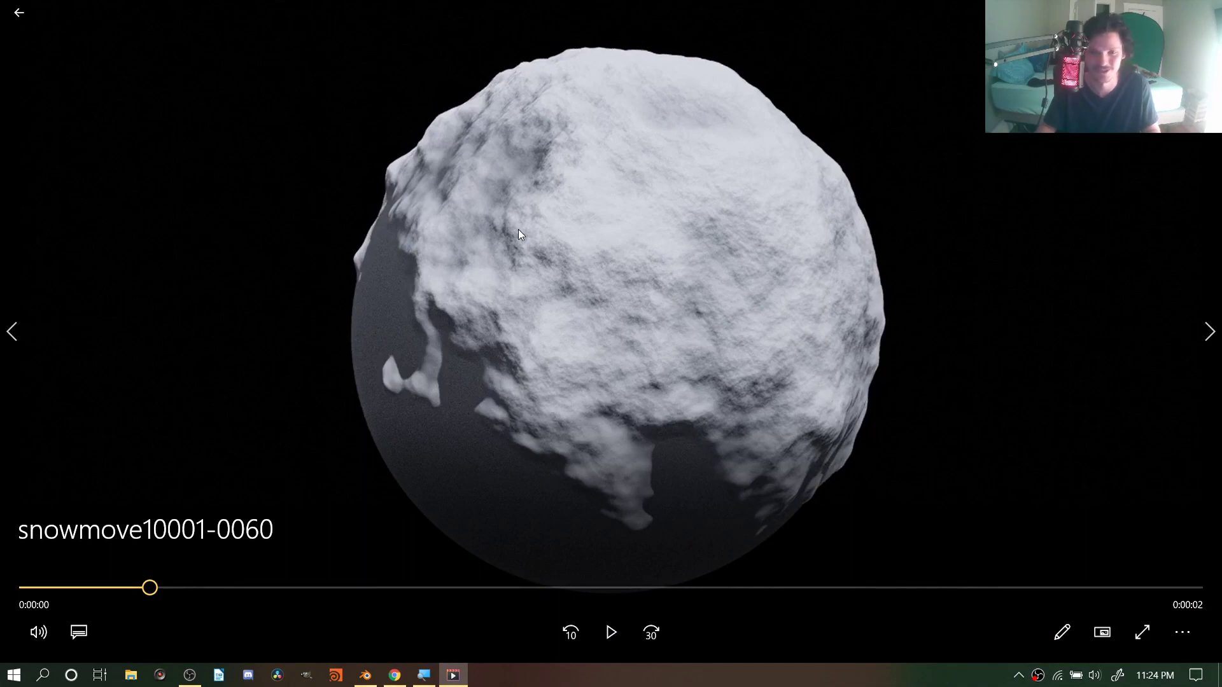
Close the video preview, switch to Blender with the Snow.blend file, and make its window fullscreen
left_click(1205, 10)
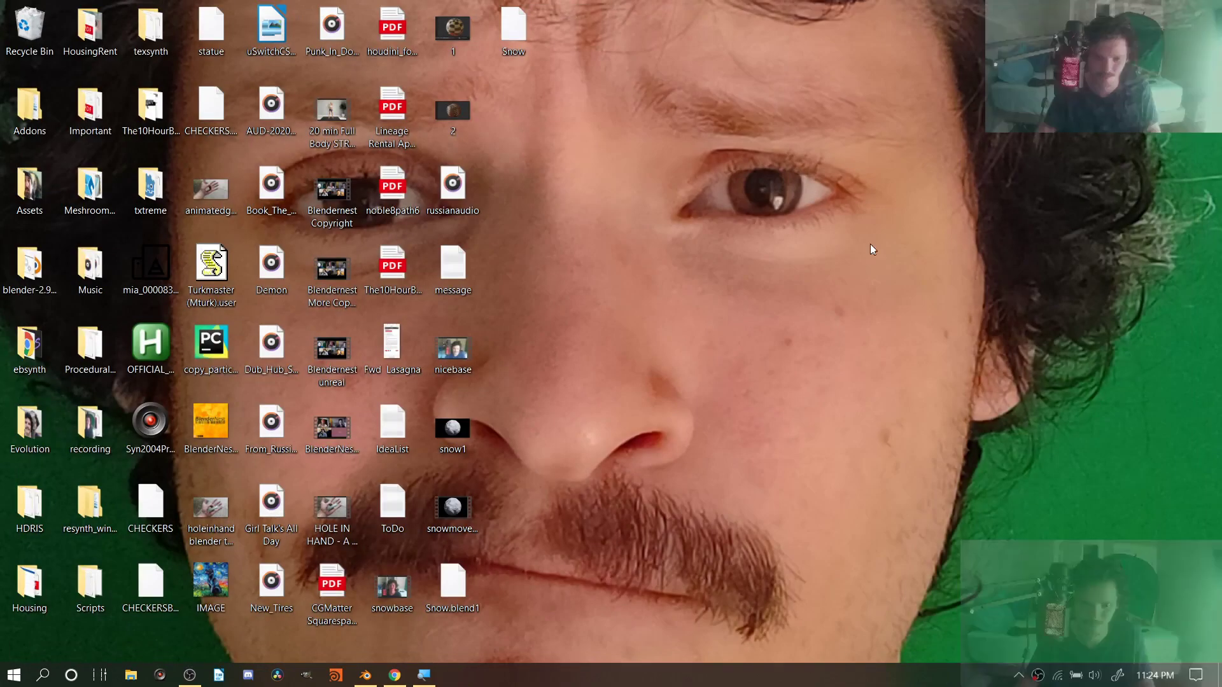
left_click(366, 675)
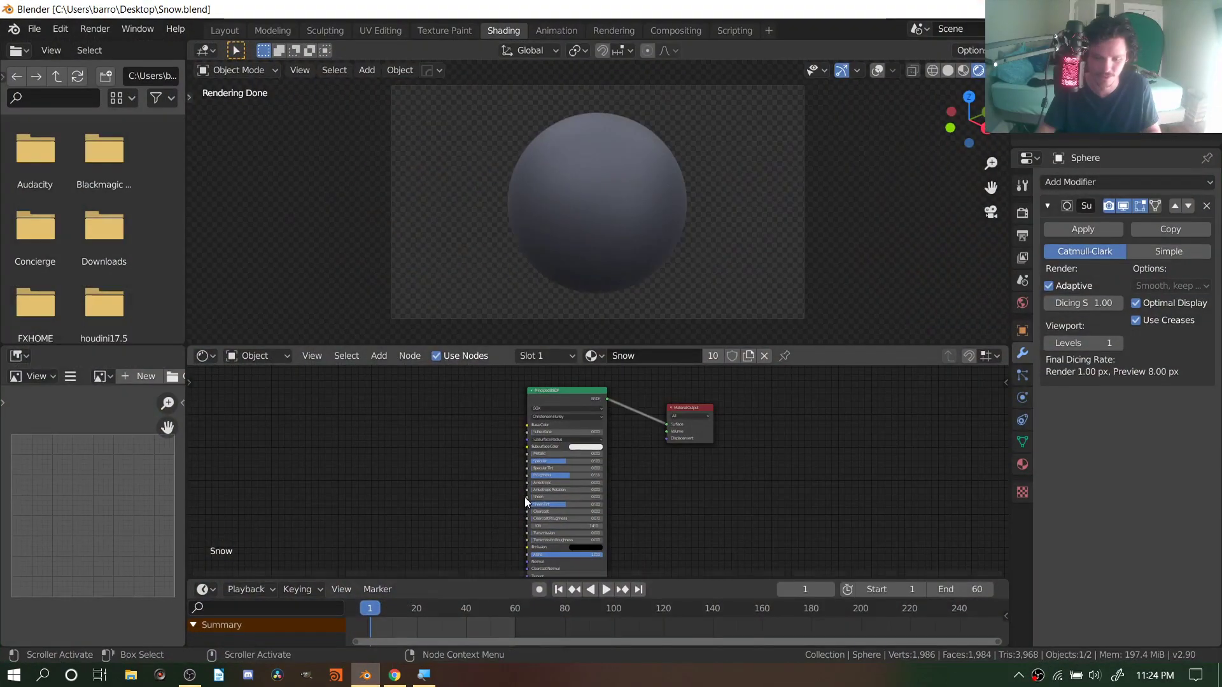
key("q")
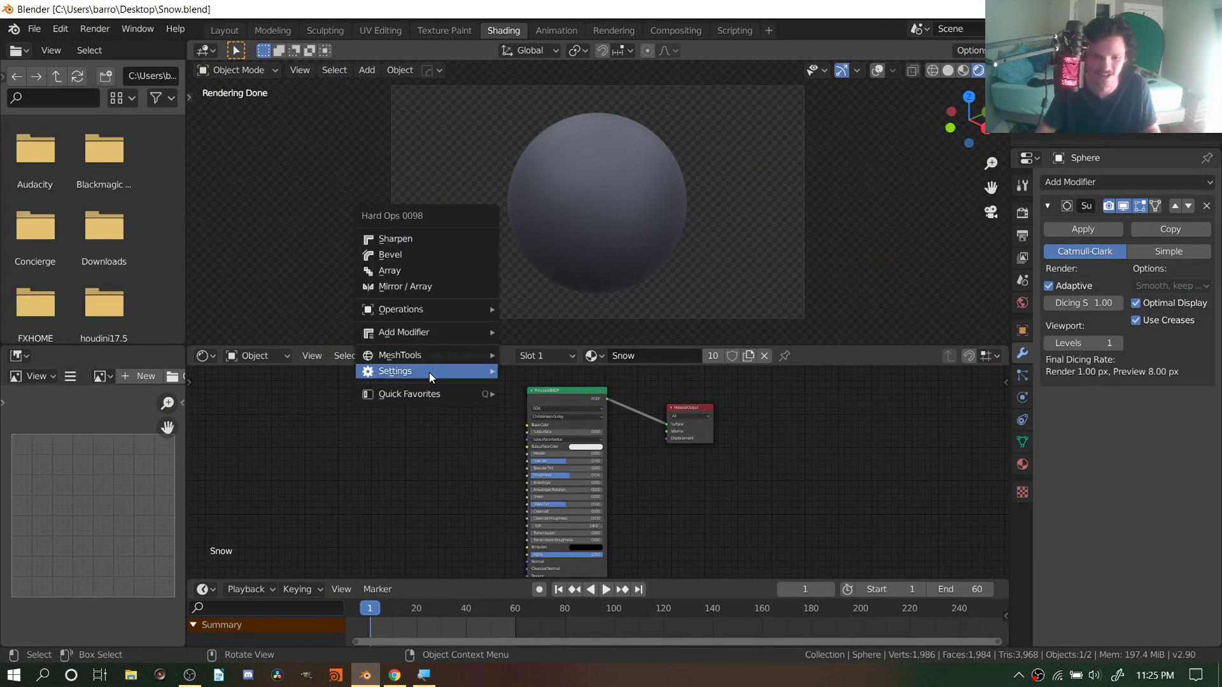
mouse_move(431, 394)
left_click(539, 394)
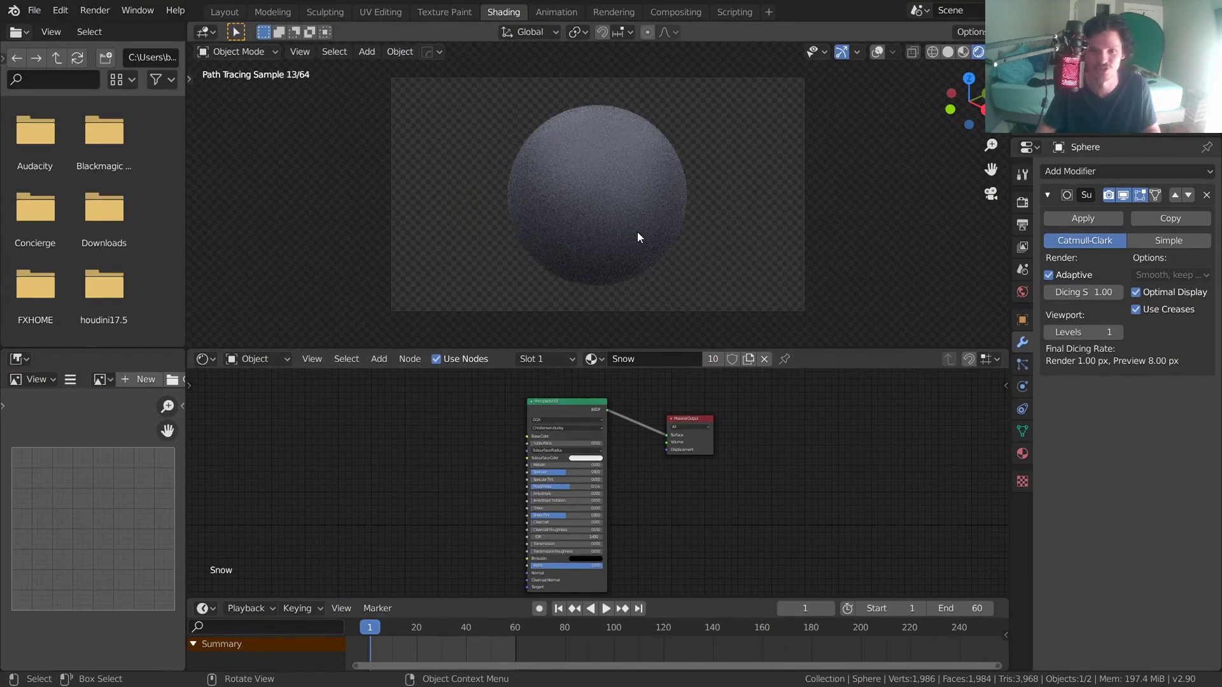
Review the World node setup, the Cycles feature set in the render settings, and the sphere's adaptive subdivision modifier
left_click(257, 358)
left_click(253, 396)
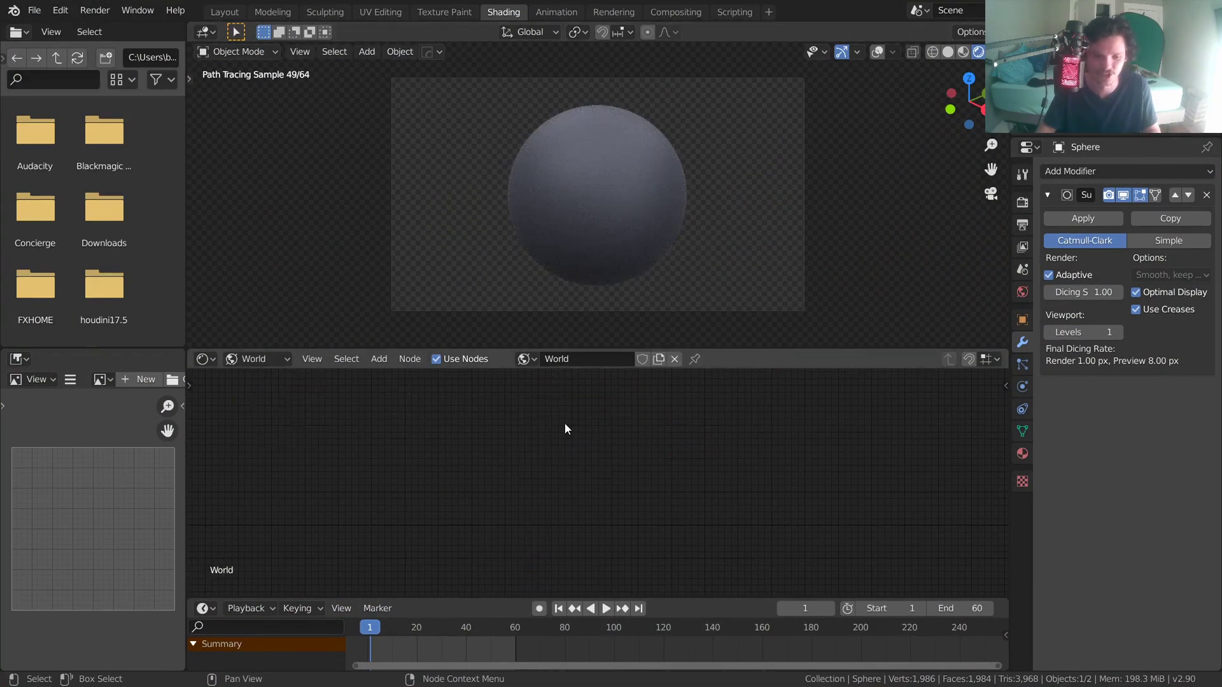
key("Home")
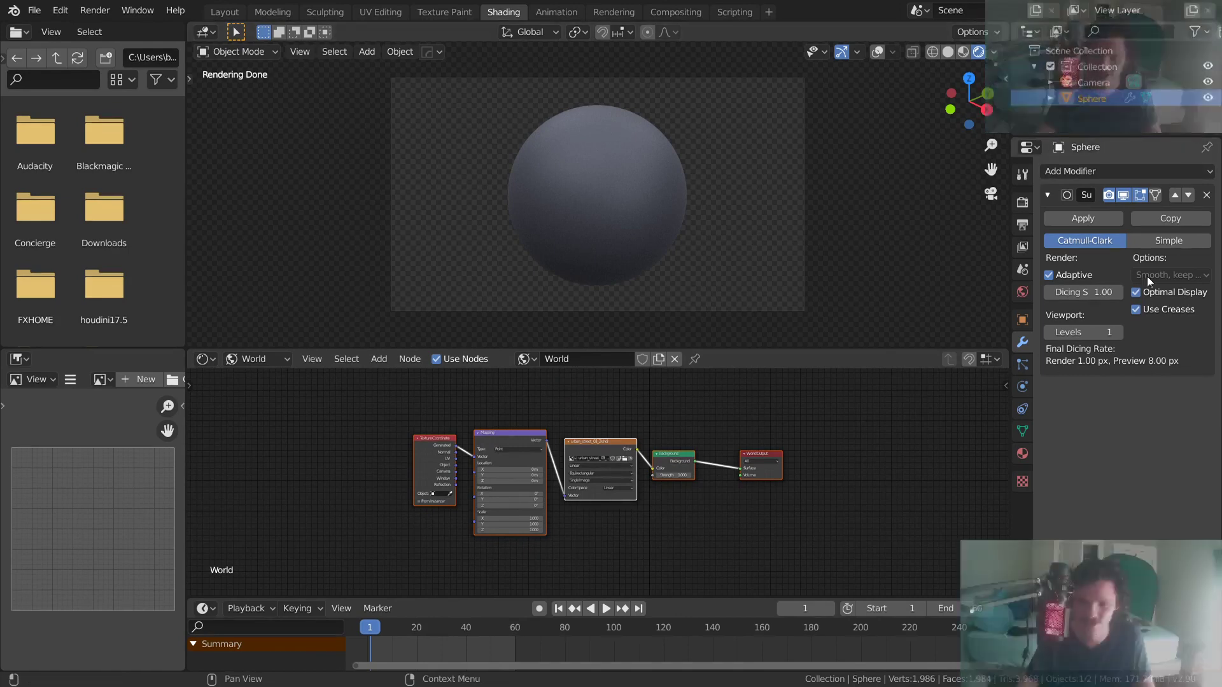
left_click(1022, 203)
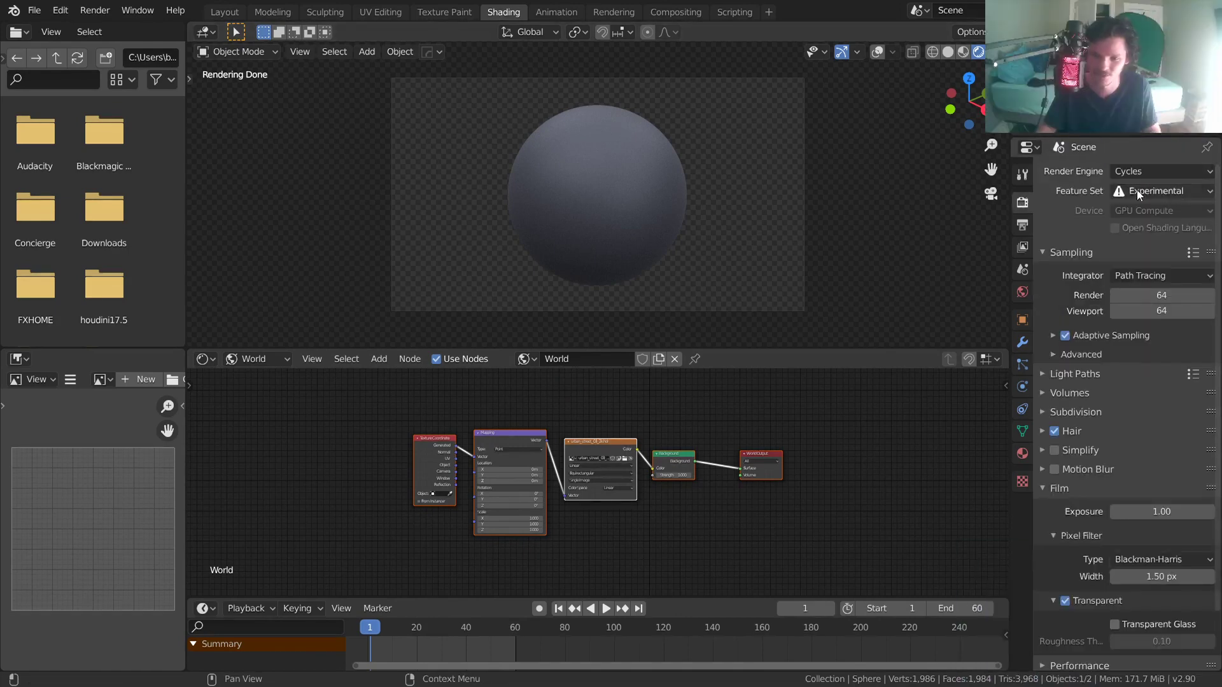
left_click(1024, 342)
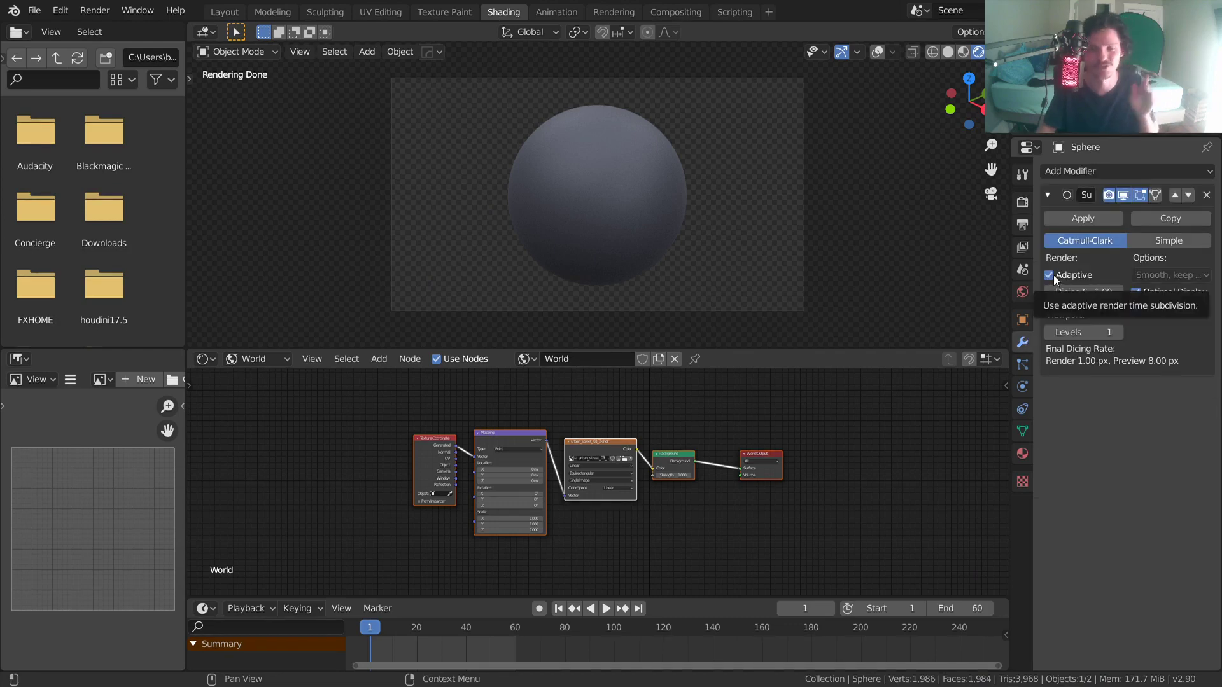
Show the sphere's Snow material nodes again and move the Principled BSDF farther away from the Material Output
left_click(247, 360)
left_click(270, 380)
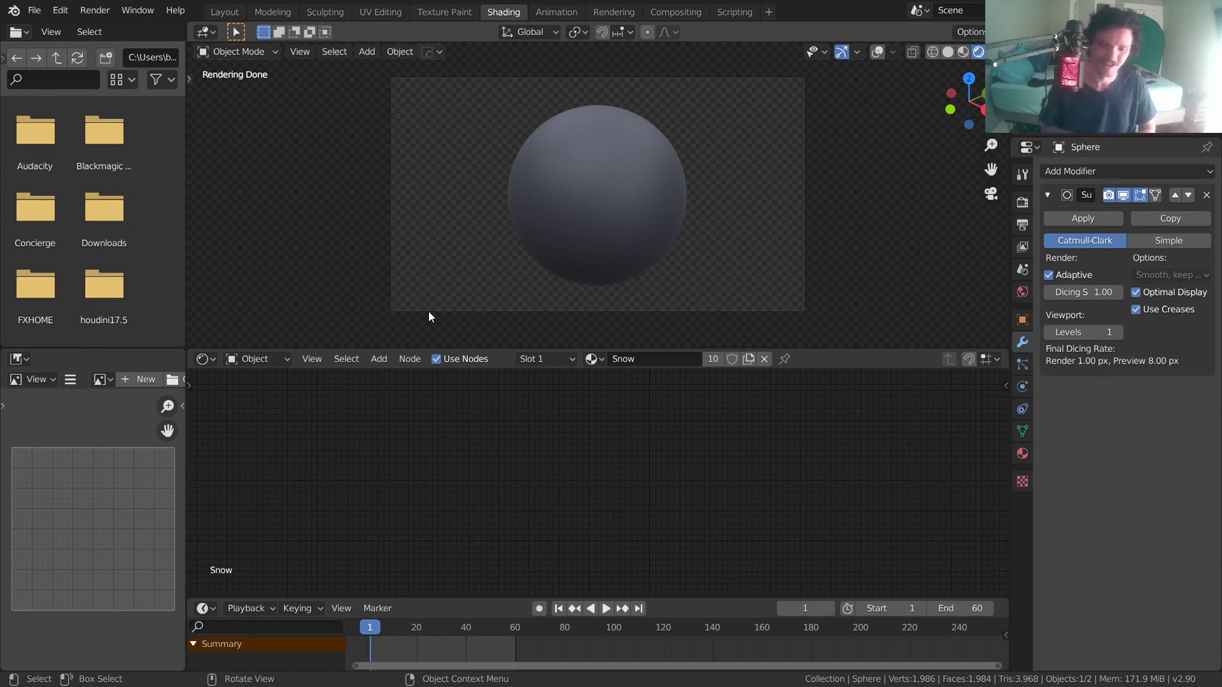
key("Home")
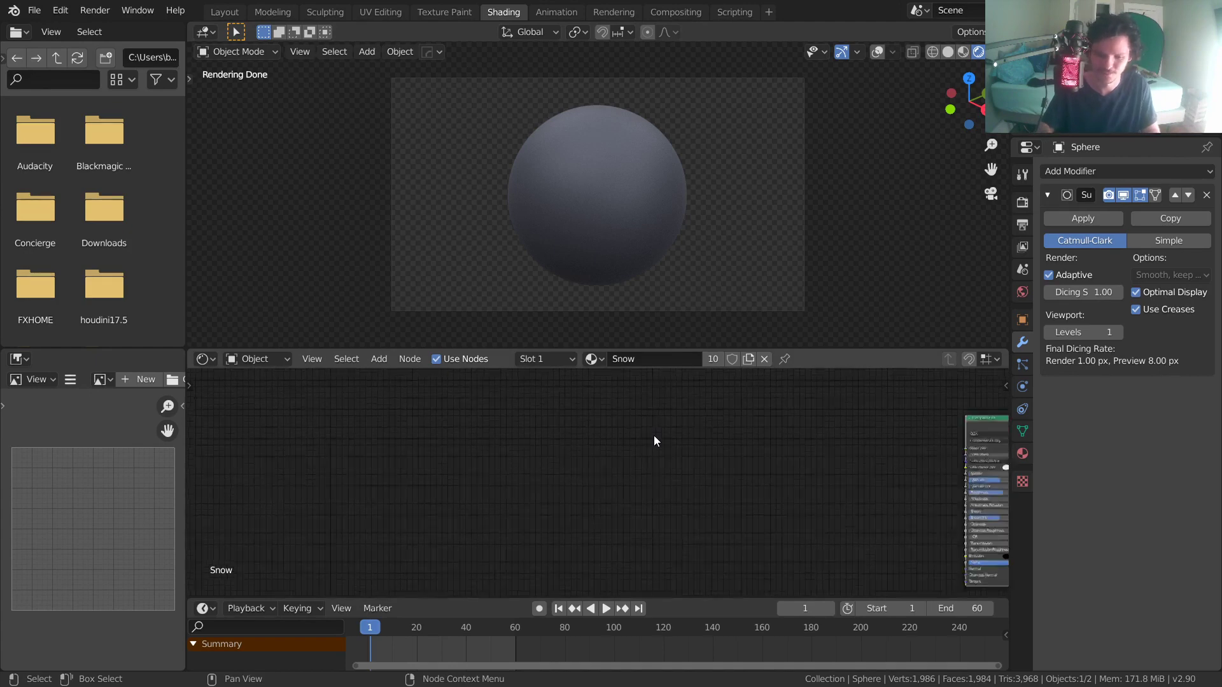
scroll(637, 439, "up", 2)
middle_click_drag(629, 443, 574, 499)
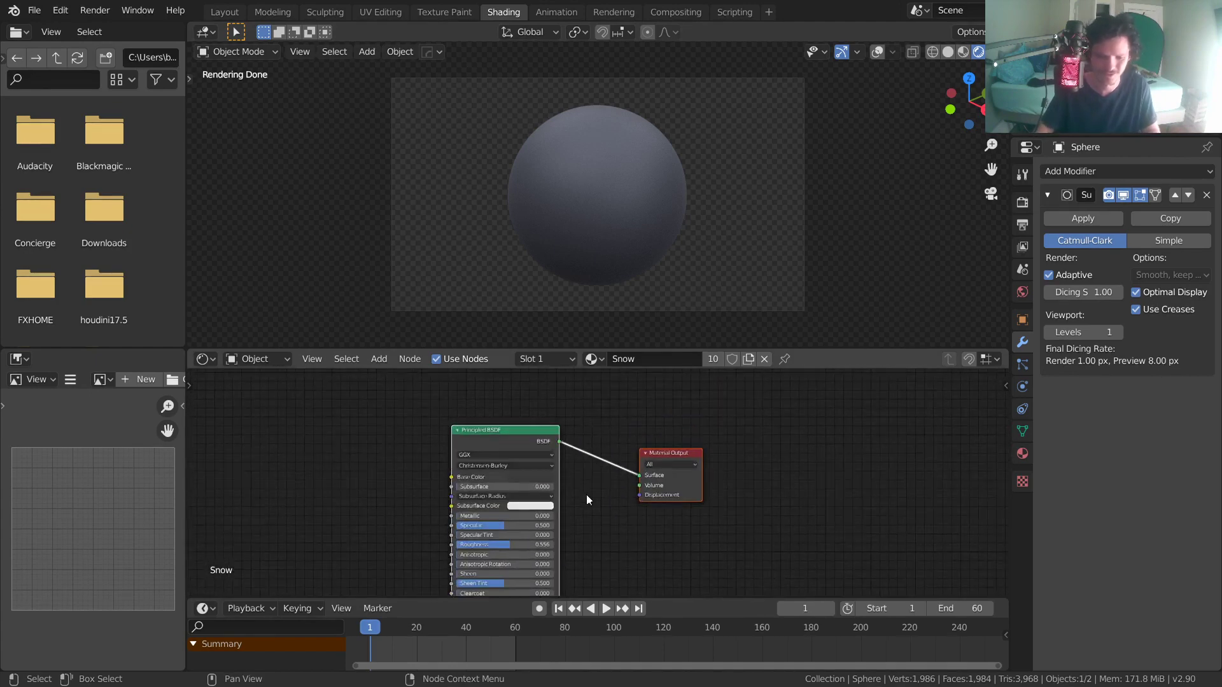
left_click_drag(535, 470, 491, 444)
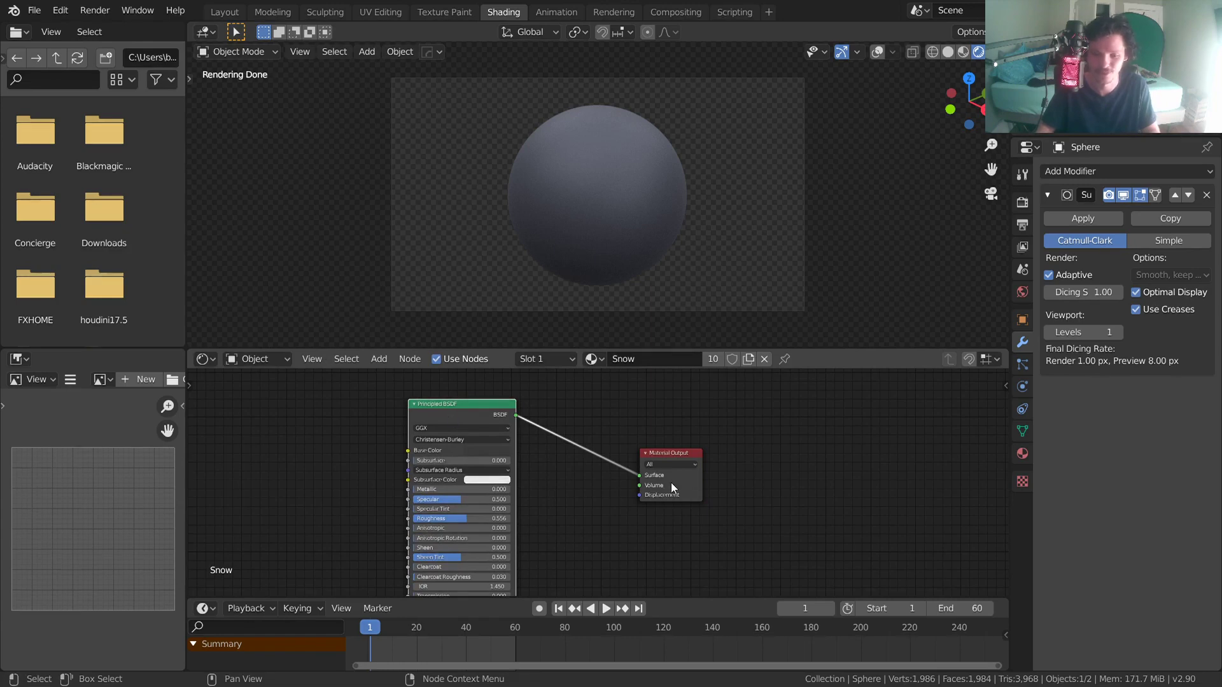
scroll(671, 483, "up", 2)
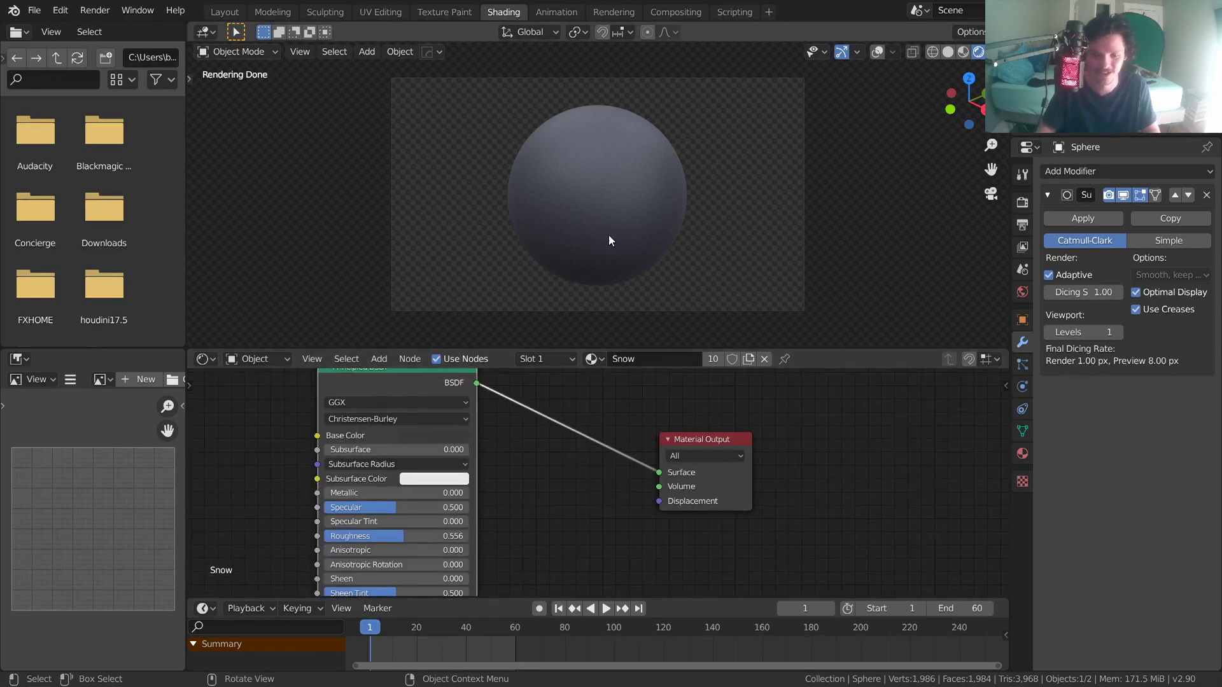
middle_click_drag(560, 438, 669, 500)
left_click_drag(513, 433, 452, 434)
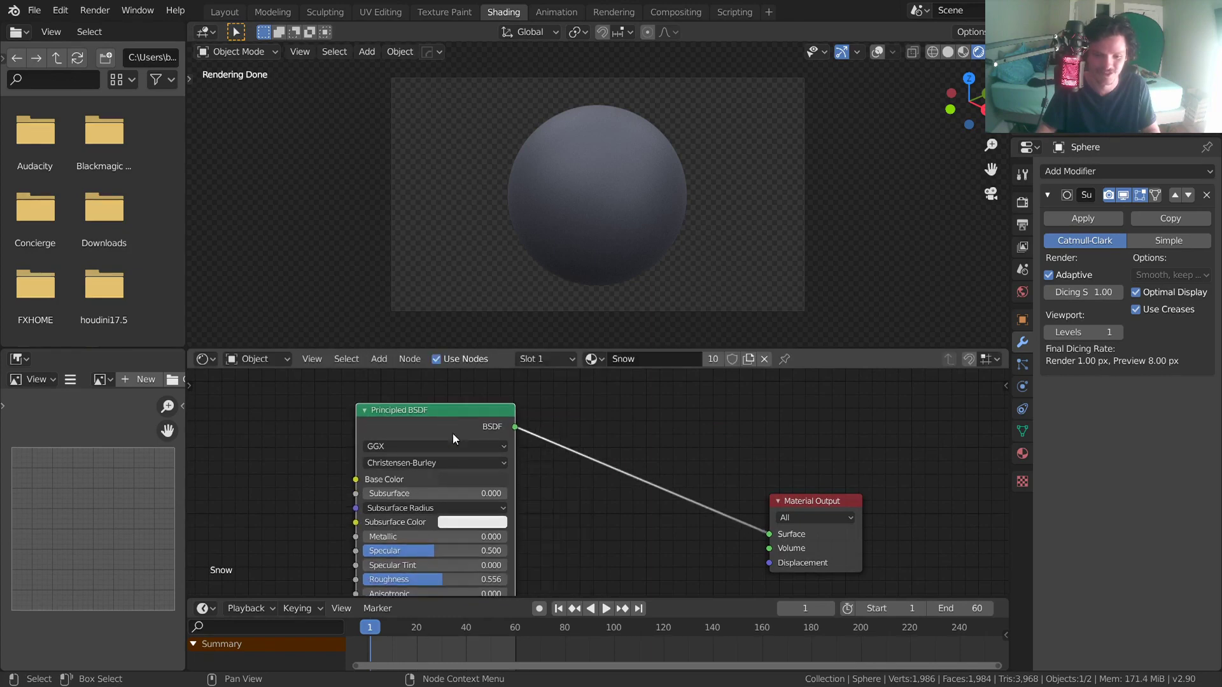
Try a near-white base color with a value of 0.870 on the Principled BSDF and undo it
left_click(488, 479)
scroll(539, 330, "up", 8)
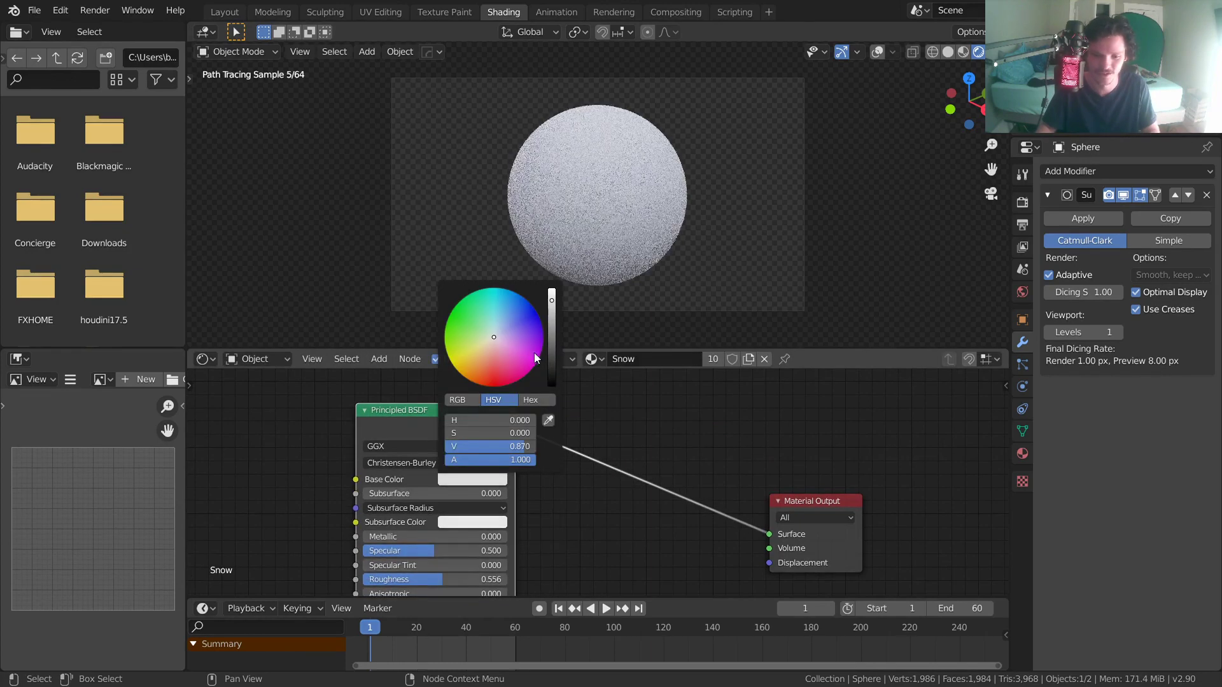
key("ctrl+z")
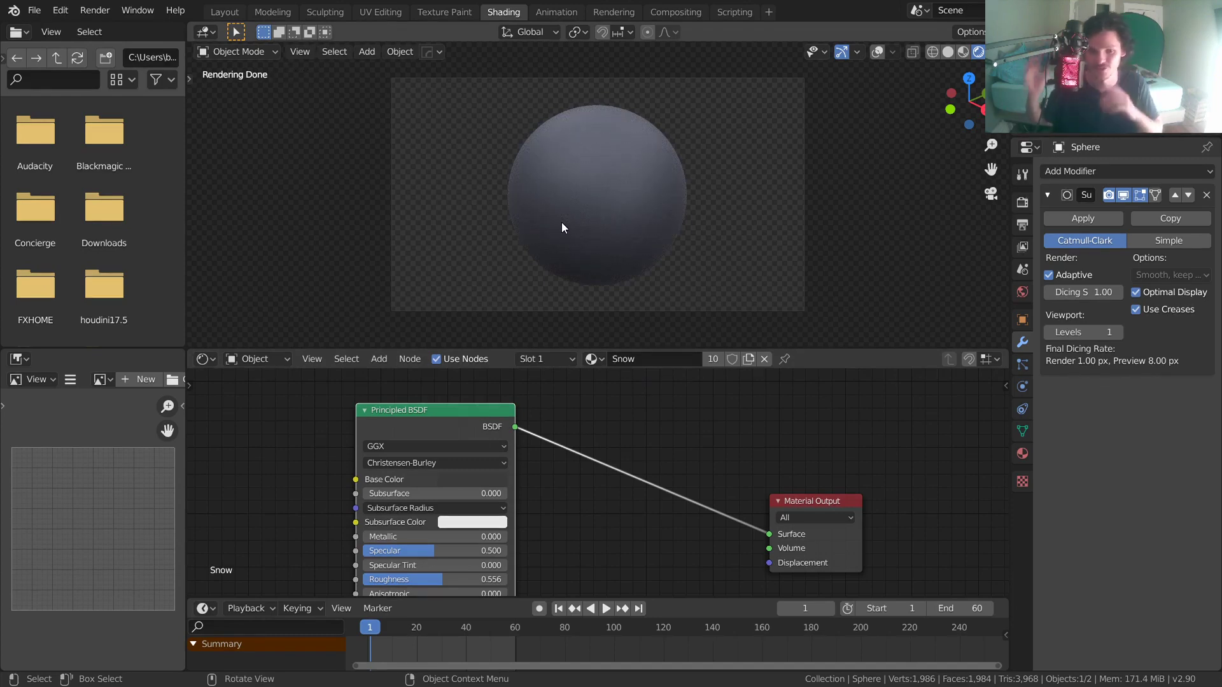
Make room beside the Principled BSDF and add a Diffuse BSDF node between it and the Material Output
left_click_drag(405, 457, 241, 453)
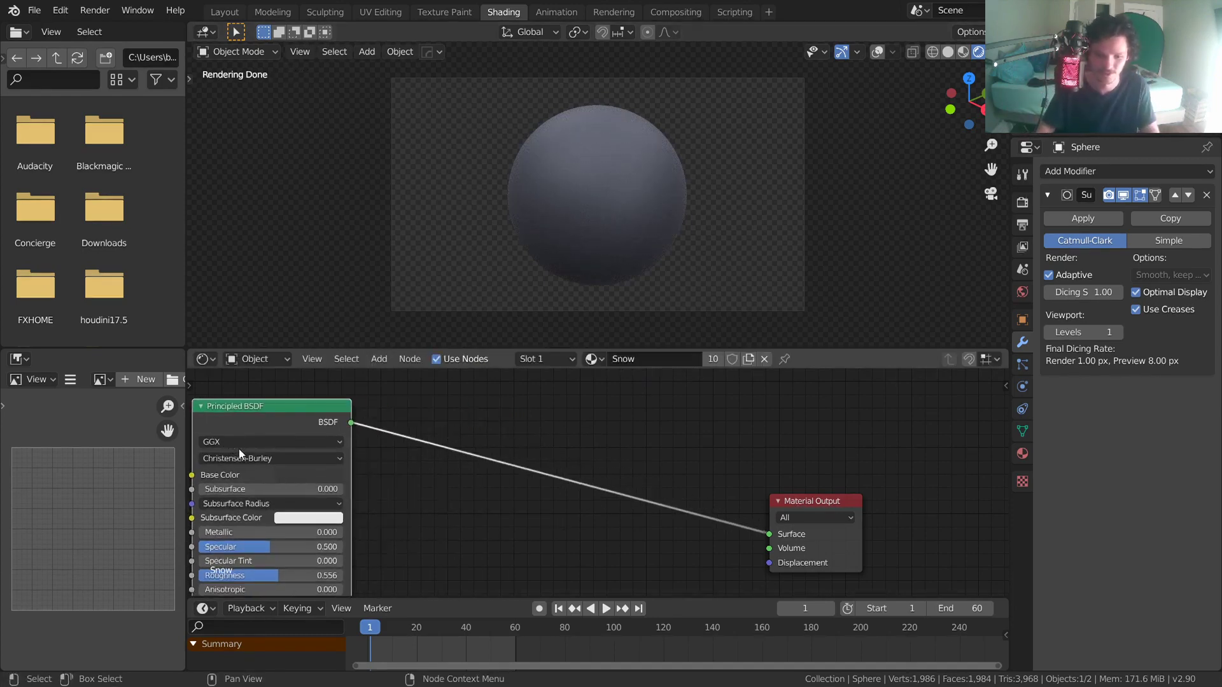
key("shift+a")
left_click(511, 381)
type("diff")
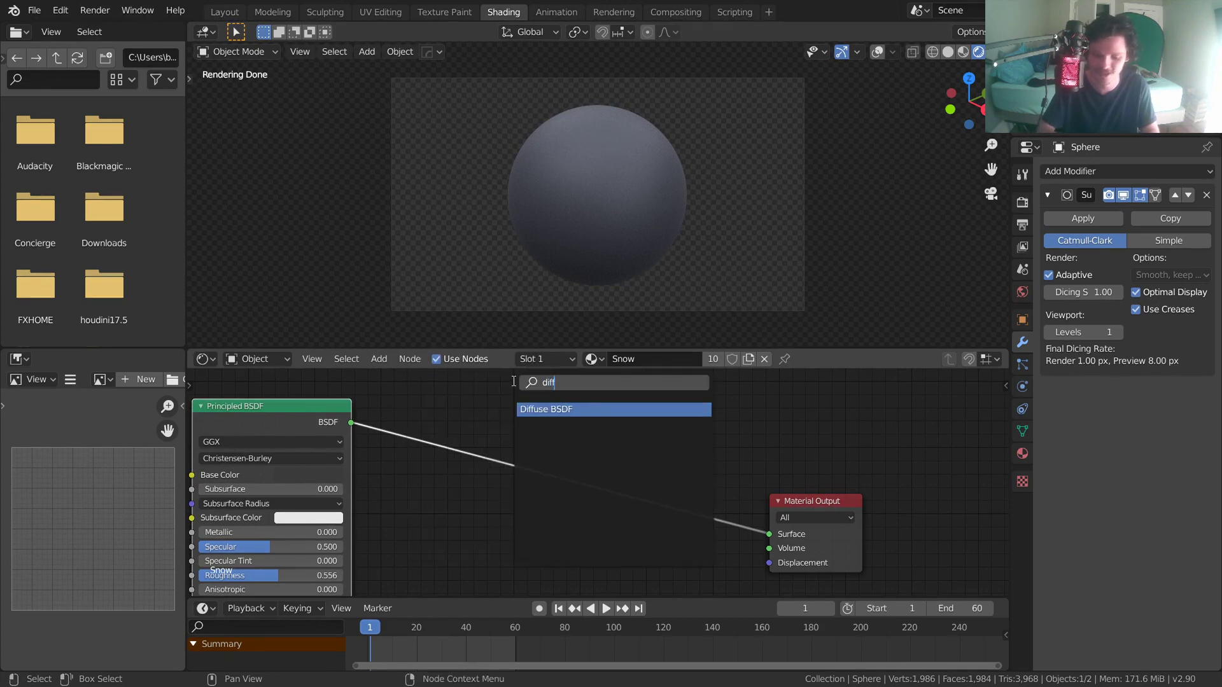
key("Return")
left_click(499, 510)
middle_click_drag(499, 510, 637, 448)
middle_click_drag(553, 418, 634, 506)
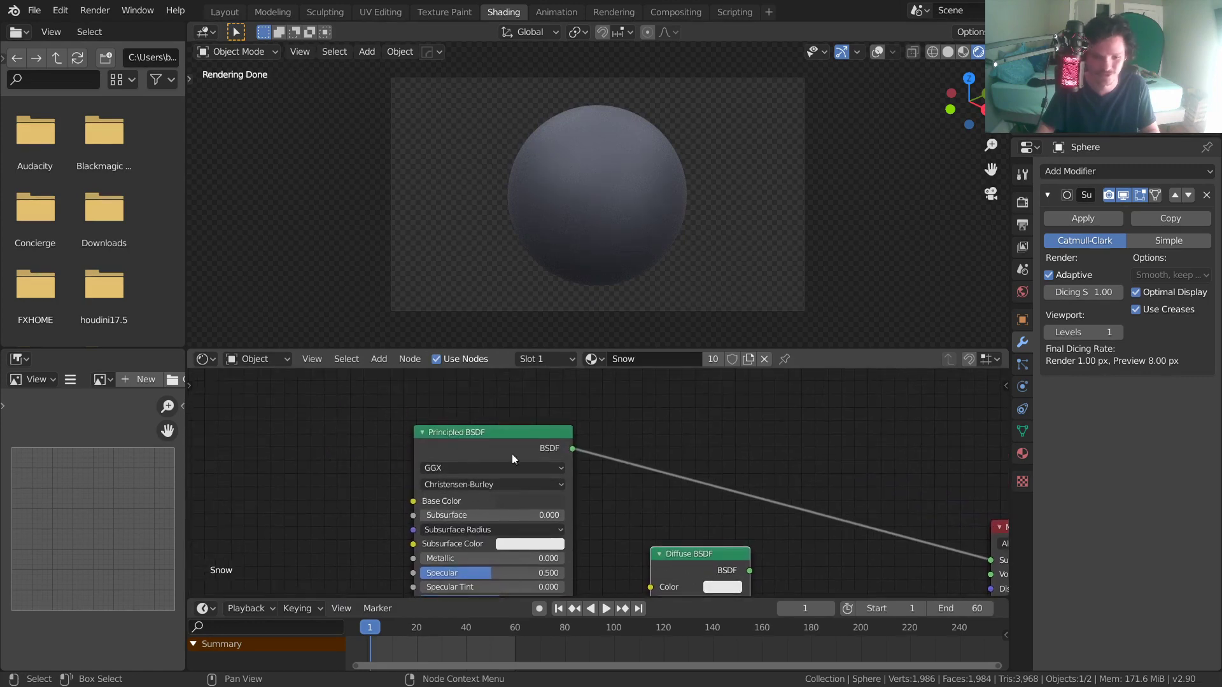
middle_click_drag(746, 566, 556, 501)
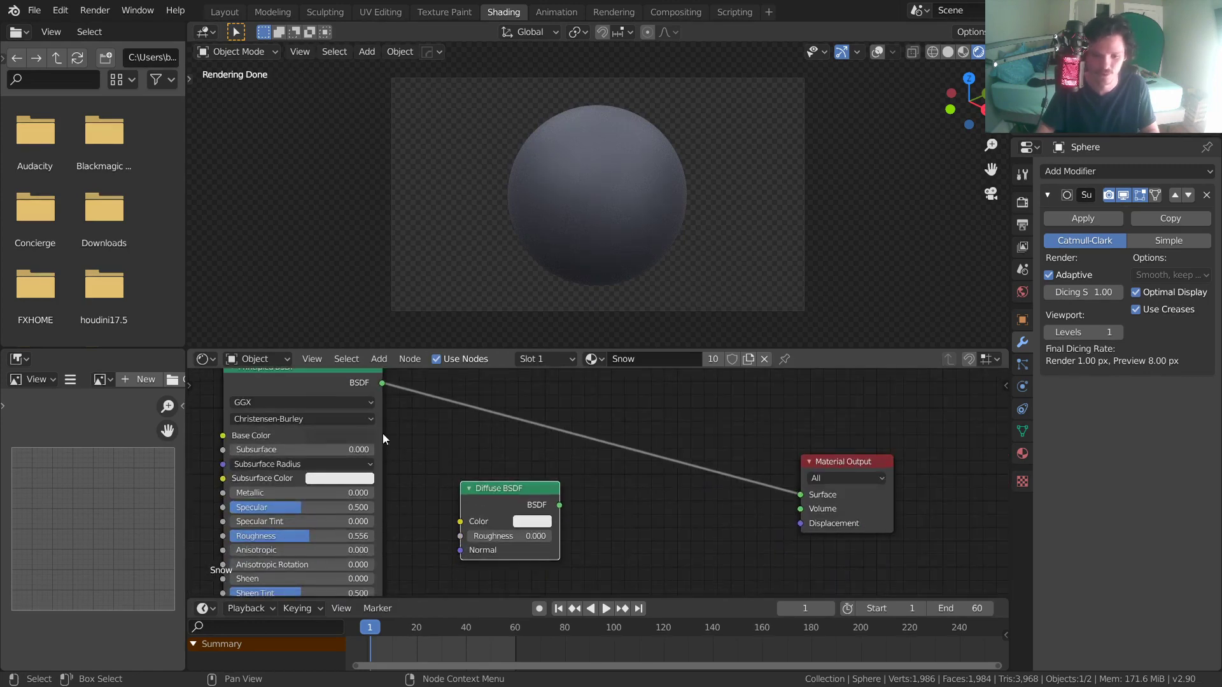
Combine the Principled and Diffuse BSDFs through a Mix Shader into the Material Output, and move the output node farther away
right_click_drag(352, 403, 460, 503, "ctrl+shift")
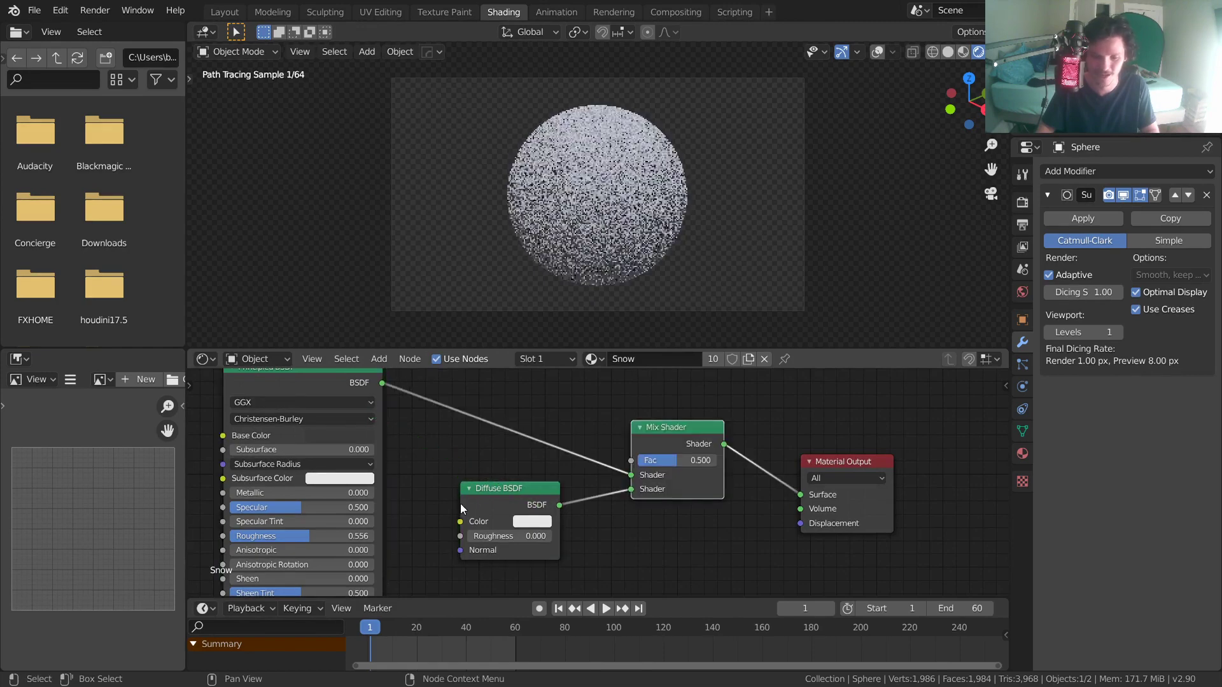
middle_click_drag(584, 461, 606, 491)
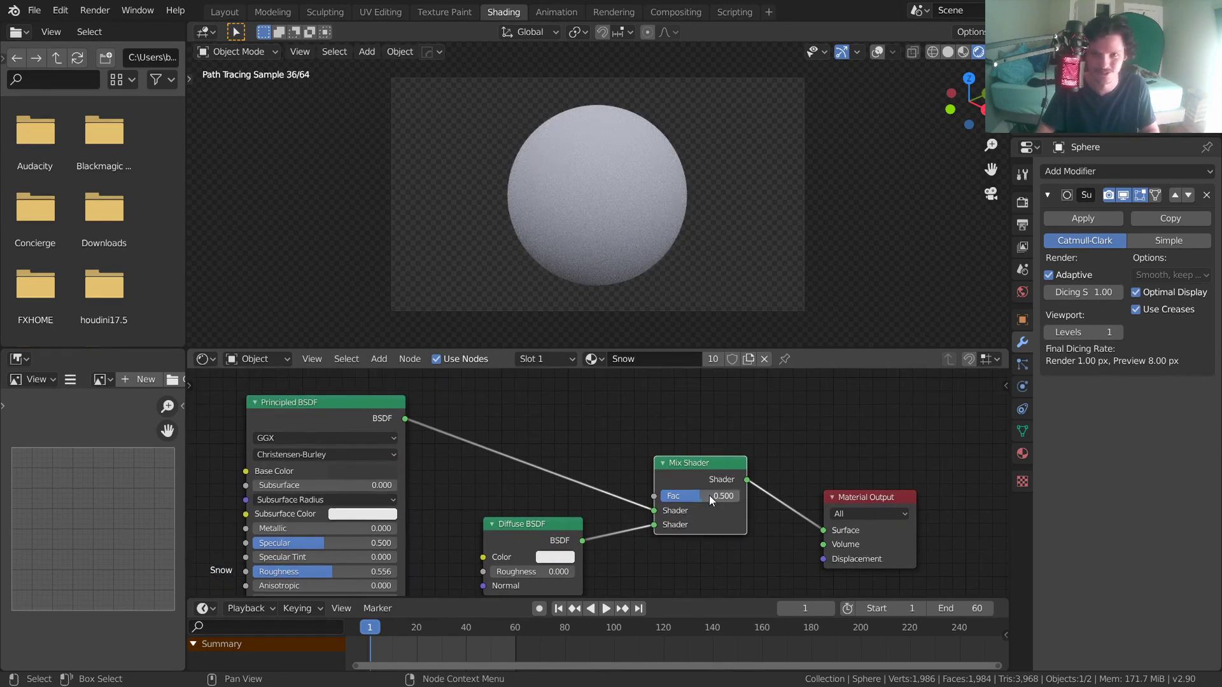
left_click_drag(876, 500, 906, 467)
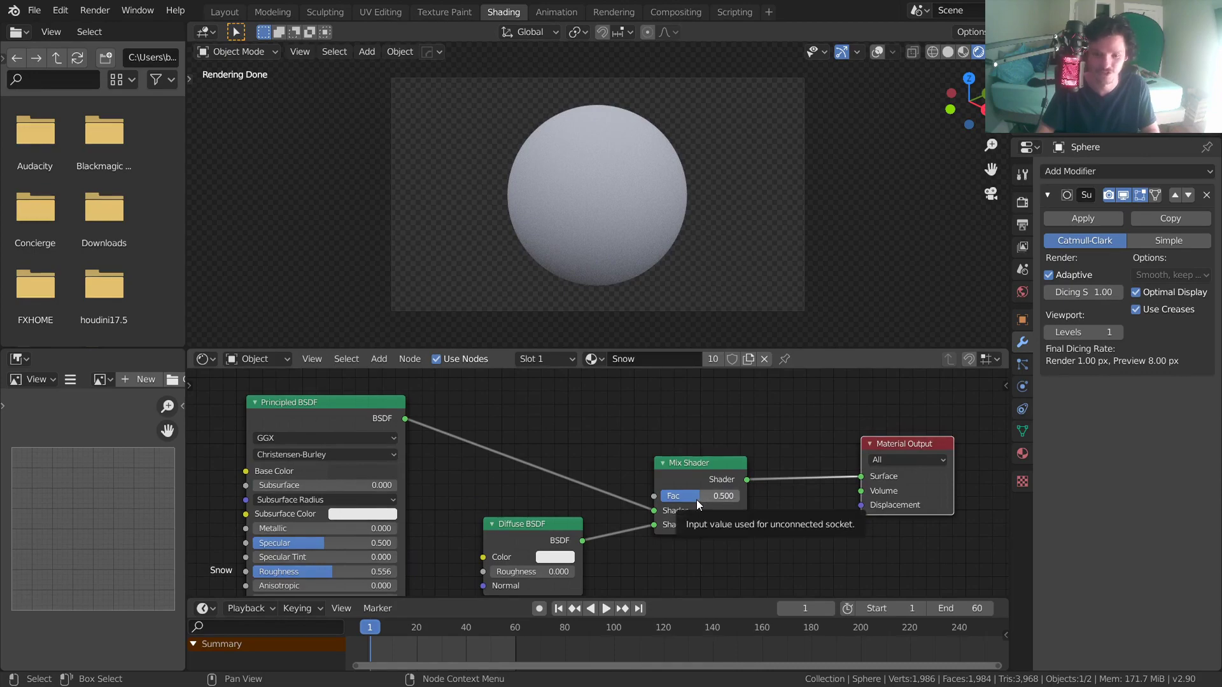
Try a Mix Shader factor of 0 and restore it to 0.5
left_click_drag(697, 499, 659, 499)
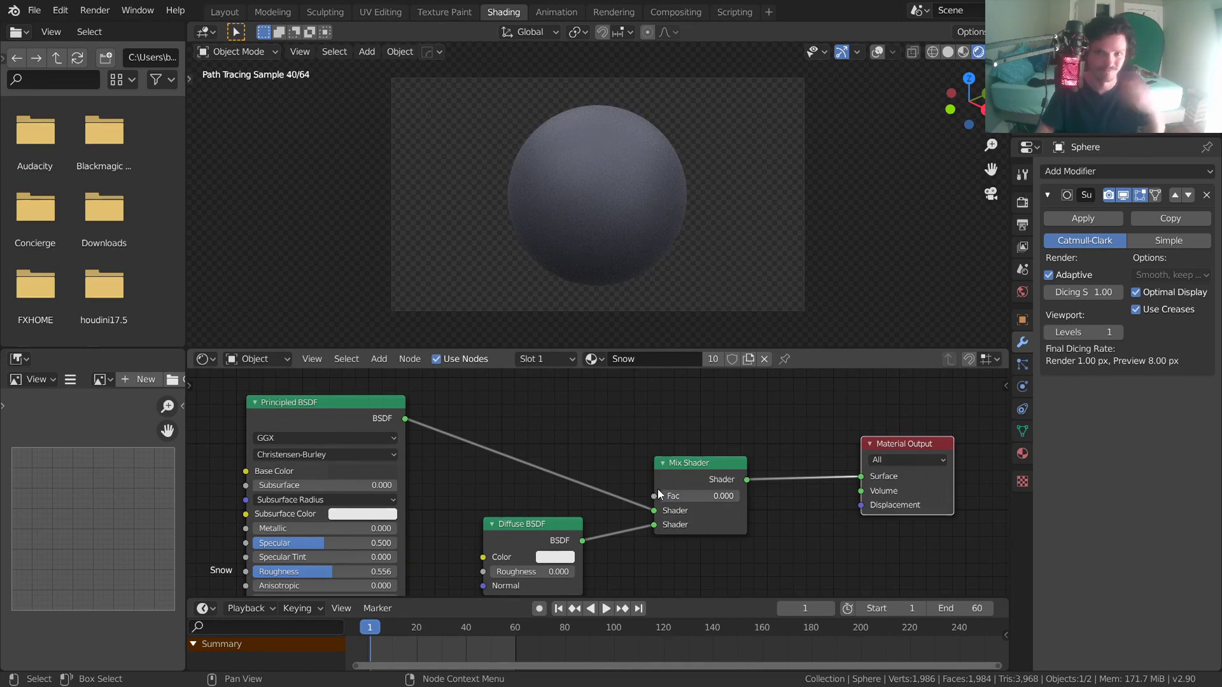
left_click(712, 501)
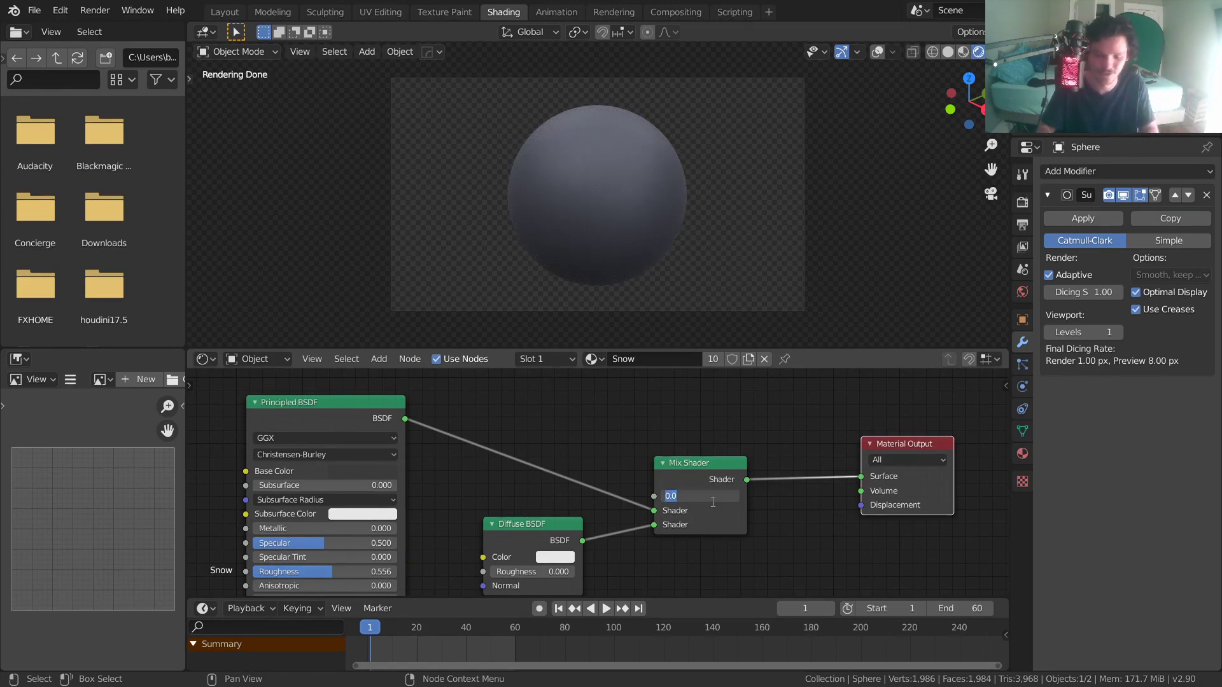
key("BackSpace")
type(".5")
key("Return")
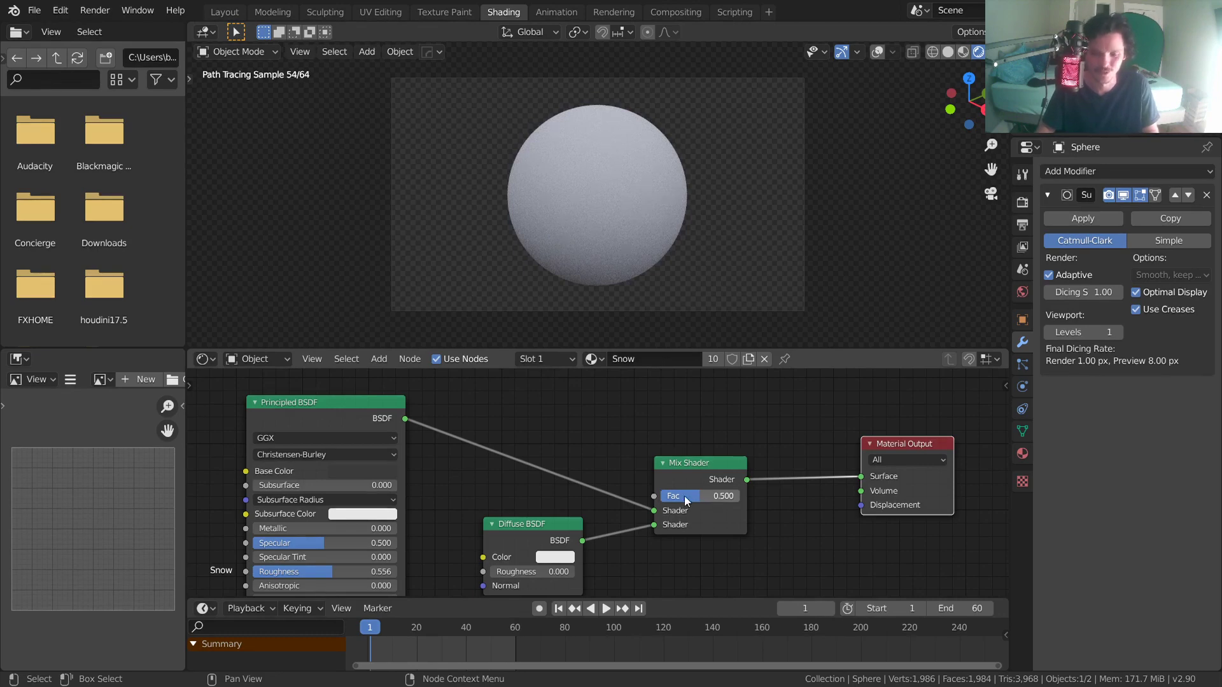
Raise the Mix Shader slightly and add a Geometry node in the empty space before the Principled BSDF
left_click_drag(692, 463, 695, 438)
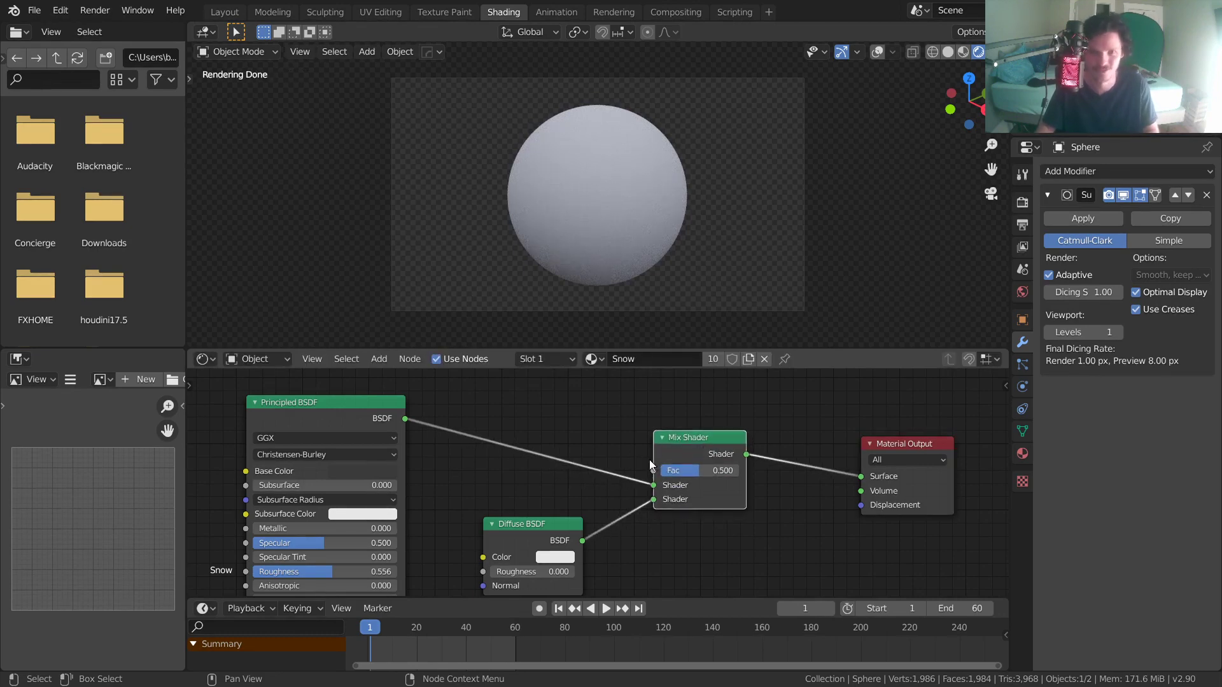
scroll(553, 484, "down", 2)
middle_click_drag(488, 461, 682, 485)
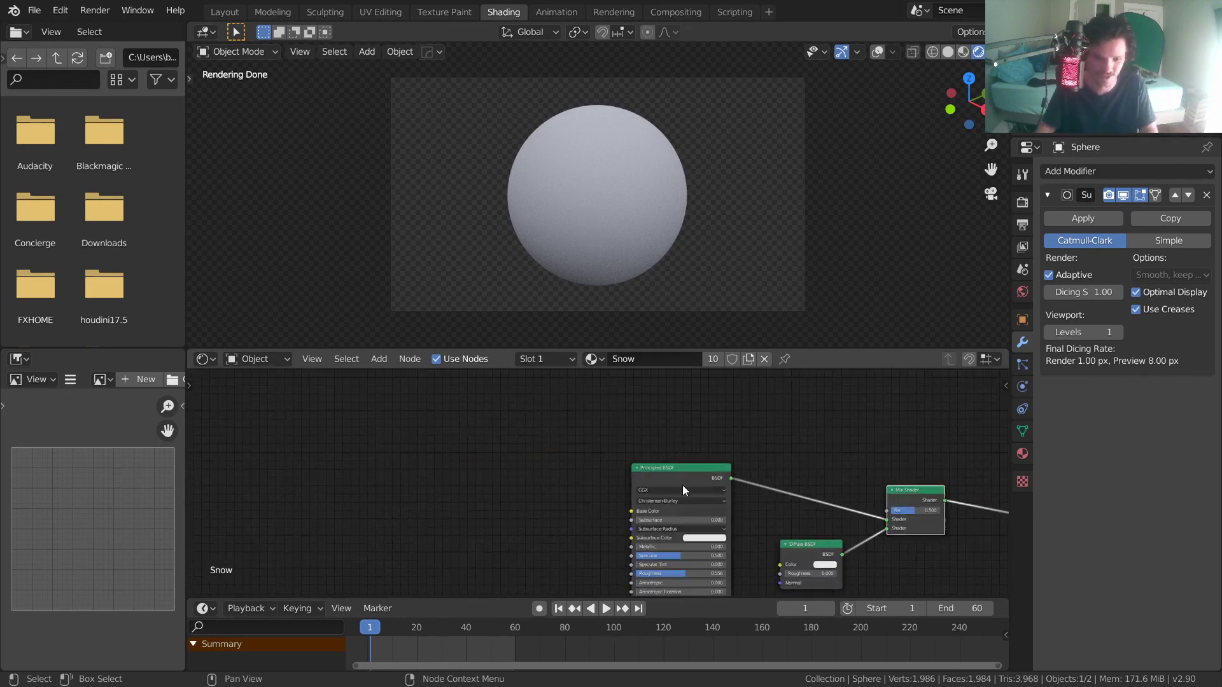
scroll(576, 468, "up", 2)
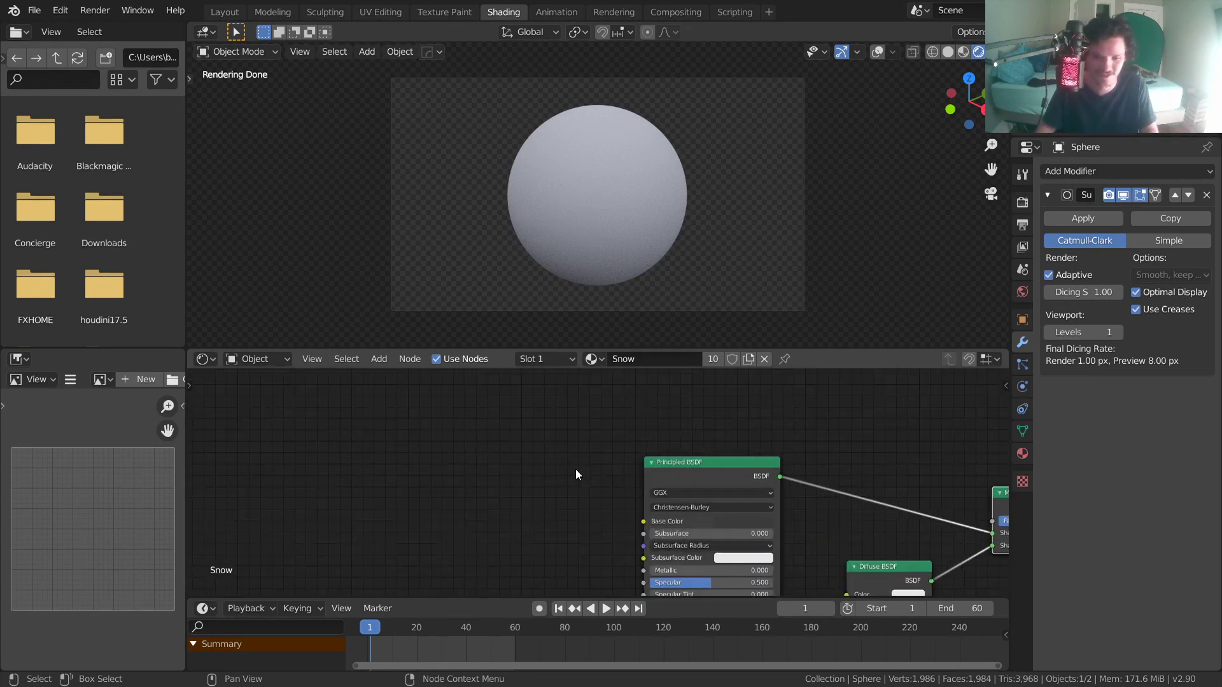
middle_click_drag(413, 420, 526, 442)
key("shift+a")
left_click(490, 411)
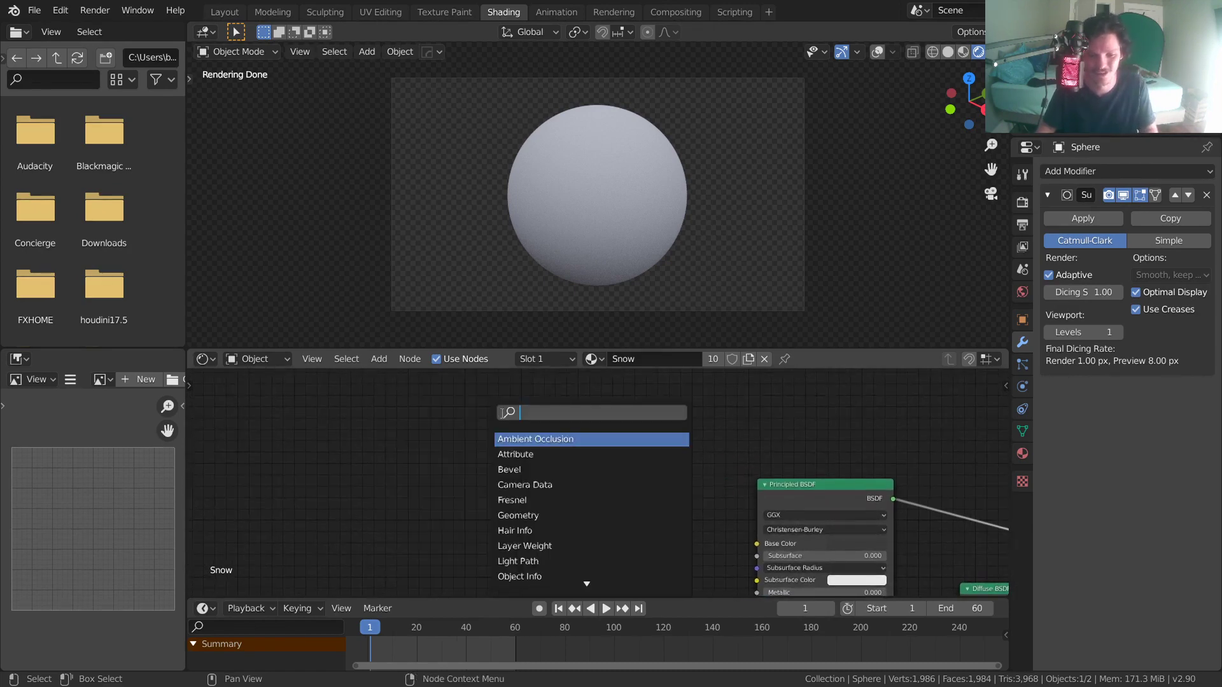
type("geo")
left_click(523, 435)
left_click(458, 424)
middle_click_drag(608, 434, 517, 457)
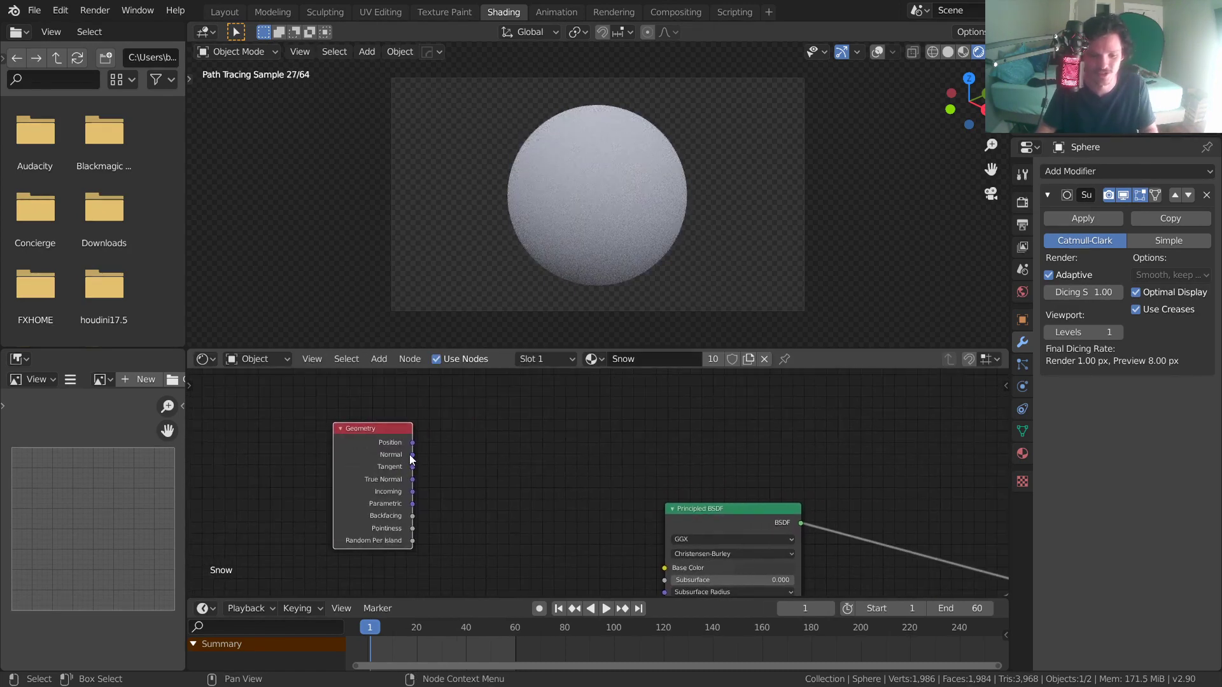
Preview the Geometry node's Normal output on the sphere and set the sphere to Shade Flat
left_click_drag(411, 454, 458, 450)
left_click(388, 441, "ctrl+shift")
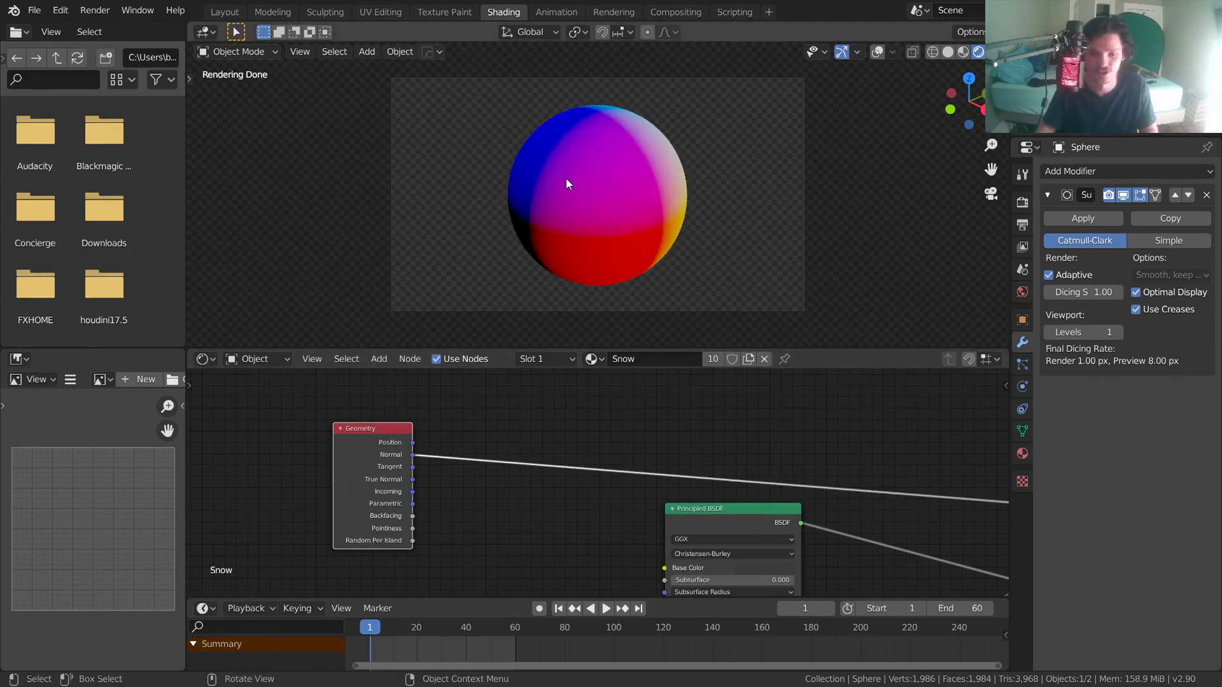
scroll(615, 181, "up", 3)
right_click(615, 182)
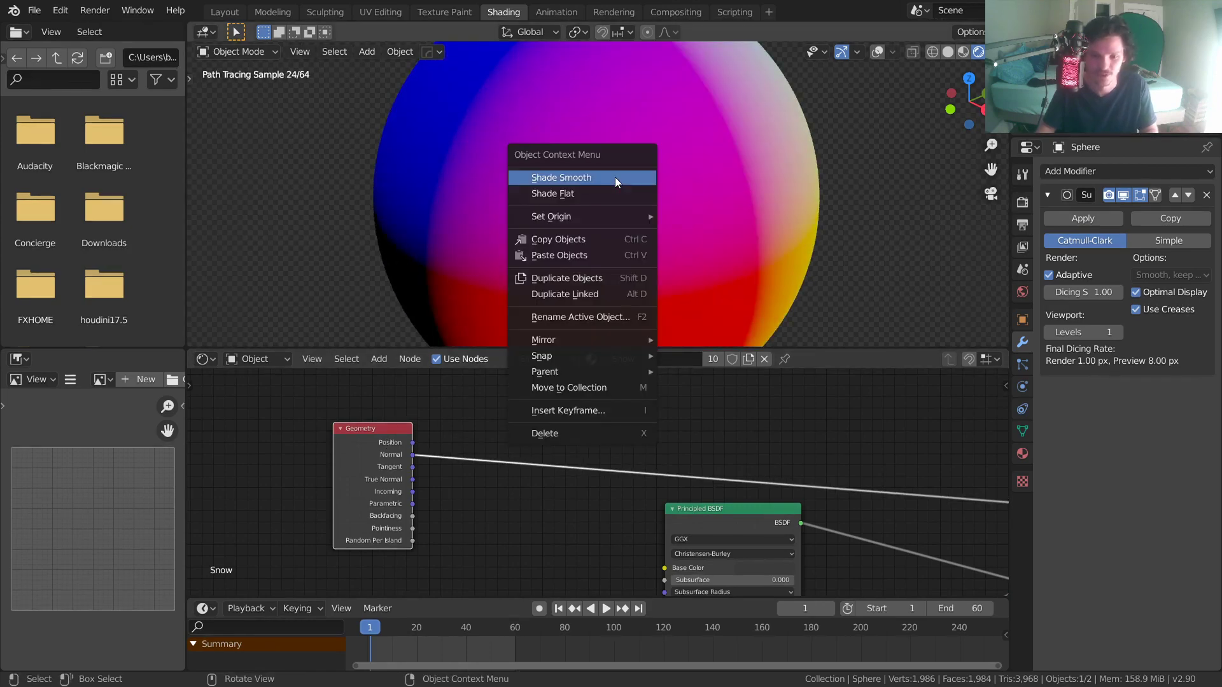
left_click(585, 193)
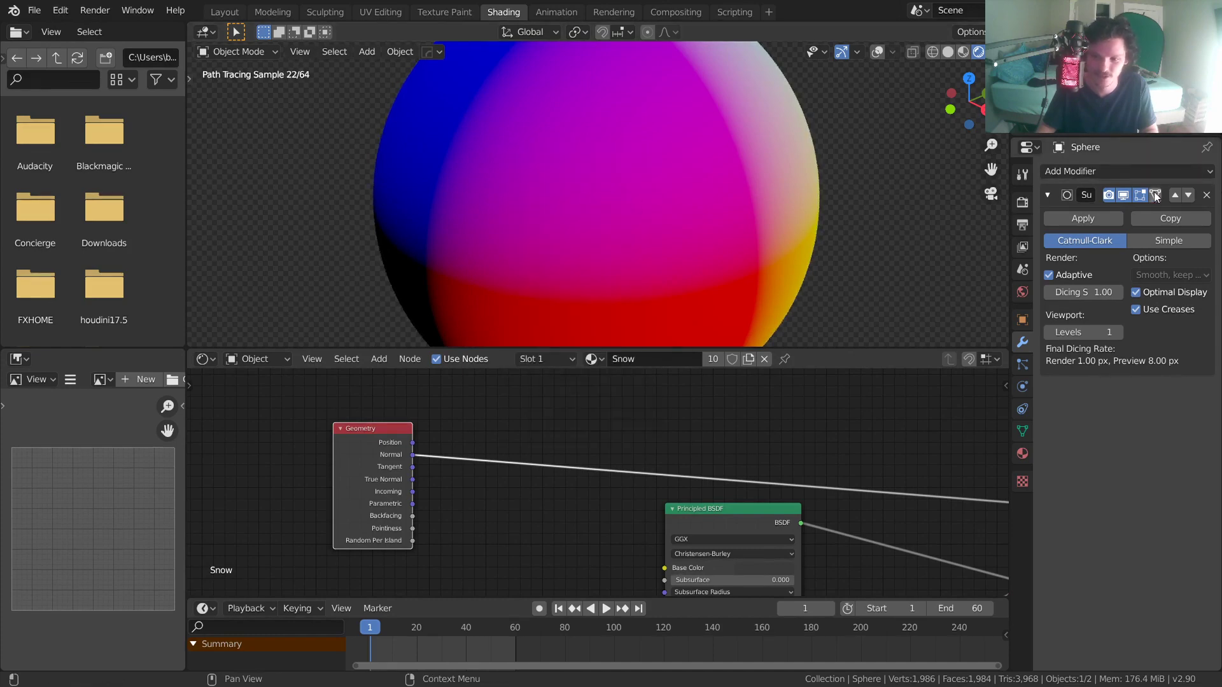
Hide the subdivision modifier in the viewport and set the sphere to Shade Smooth
left_click(1124, 194)
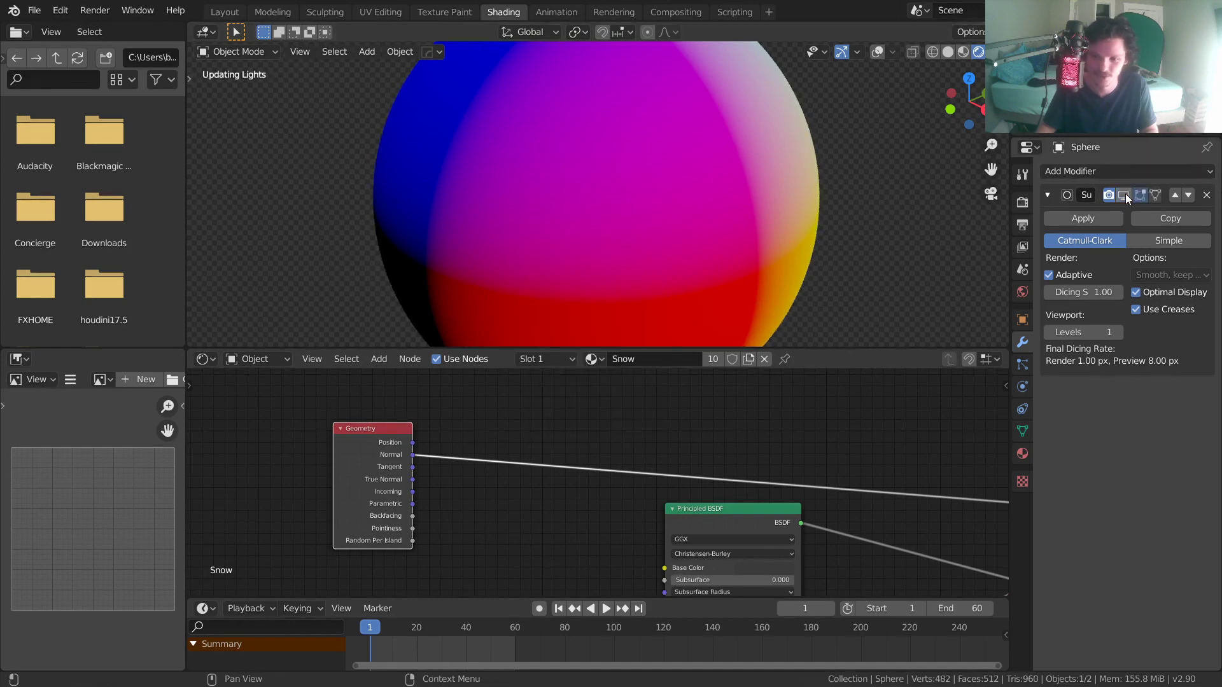
right_click(548, 163)
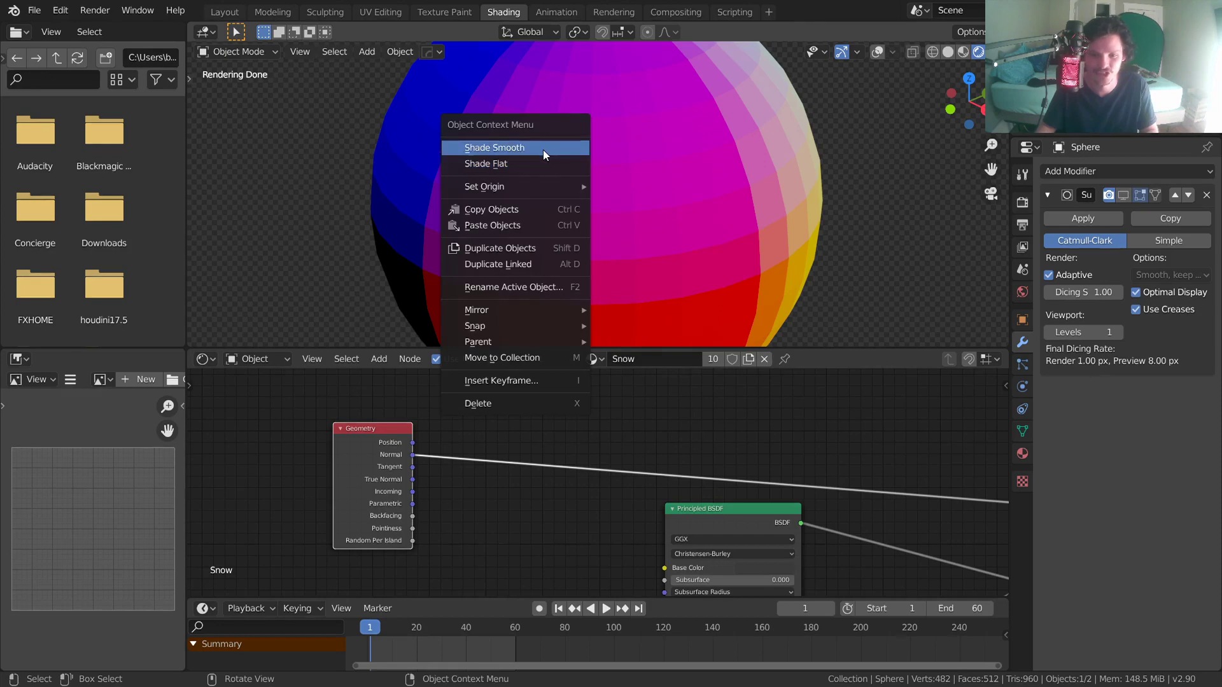
left_click(543, 150)
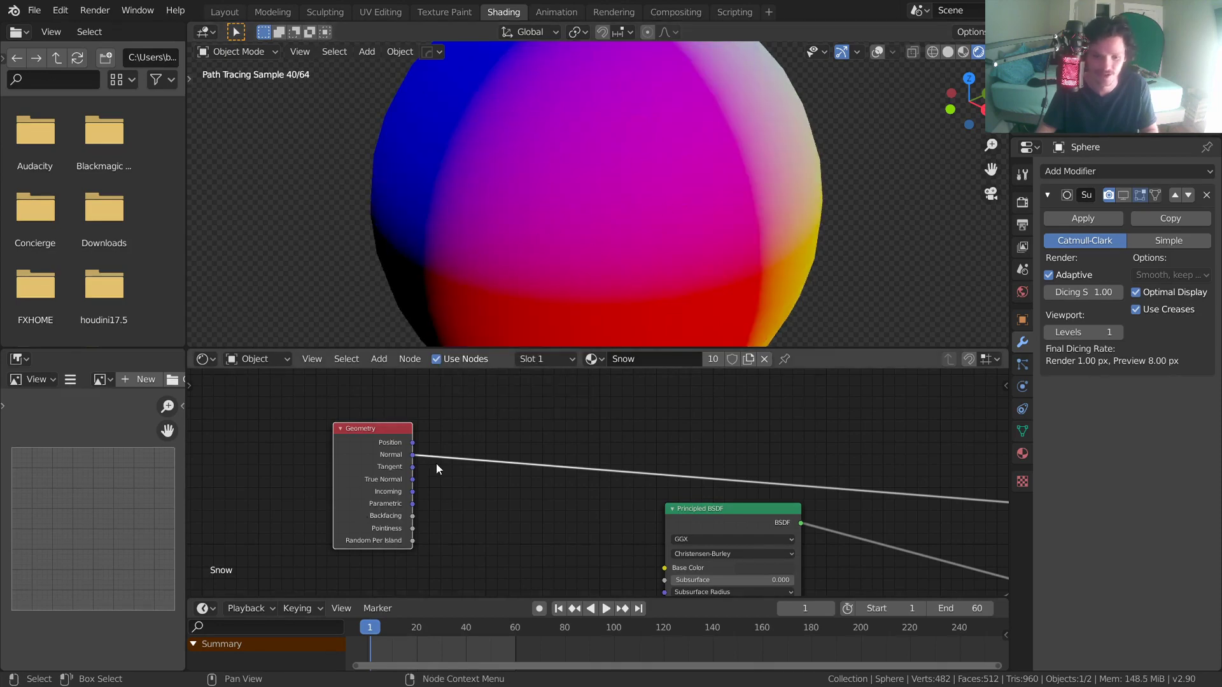
Preview the Geometry node's True Normal output and try the shading options on the sphere, ending with Shade Flat
left_click(391, 440, "ctrl+shift")
left_click(391, 437, "ctrl+shift")
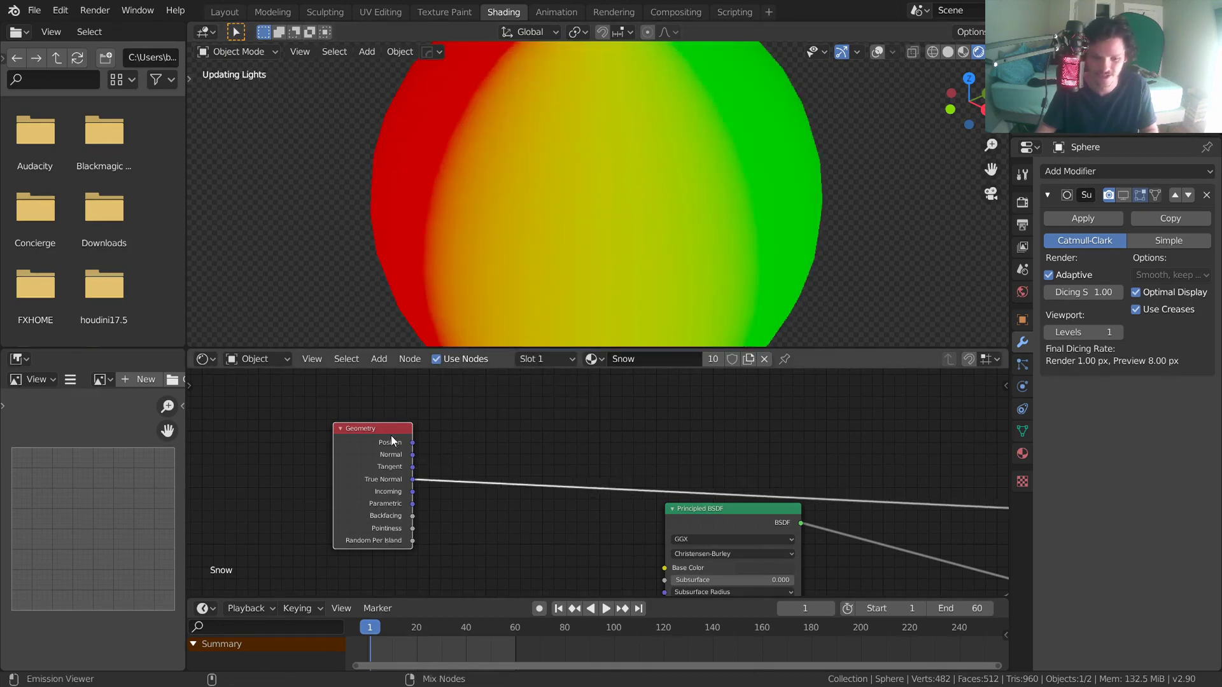
right_click(604, 195)
left_click(603, 195)
right_click(600, 186)
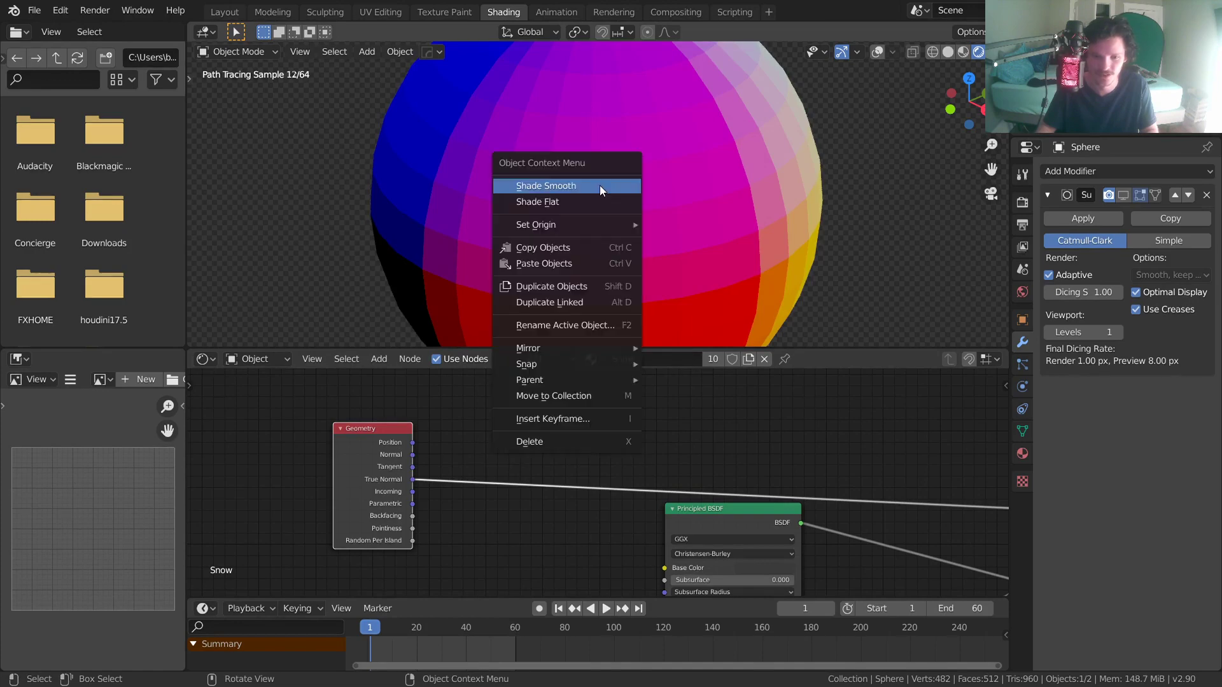
left_click(582, 204)
Cycle the preview through the Geometry node's remaining outputs and back to Normal
left_click(398, 440, "ctrl+shift")
left_click(398, 440, "ctrl+shift")
left_click(398, 440, "ctrl+shift")
left_click(398, 440, "ctrl+shift")
left_click(398, 440, "ctrl+shift")
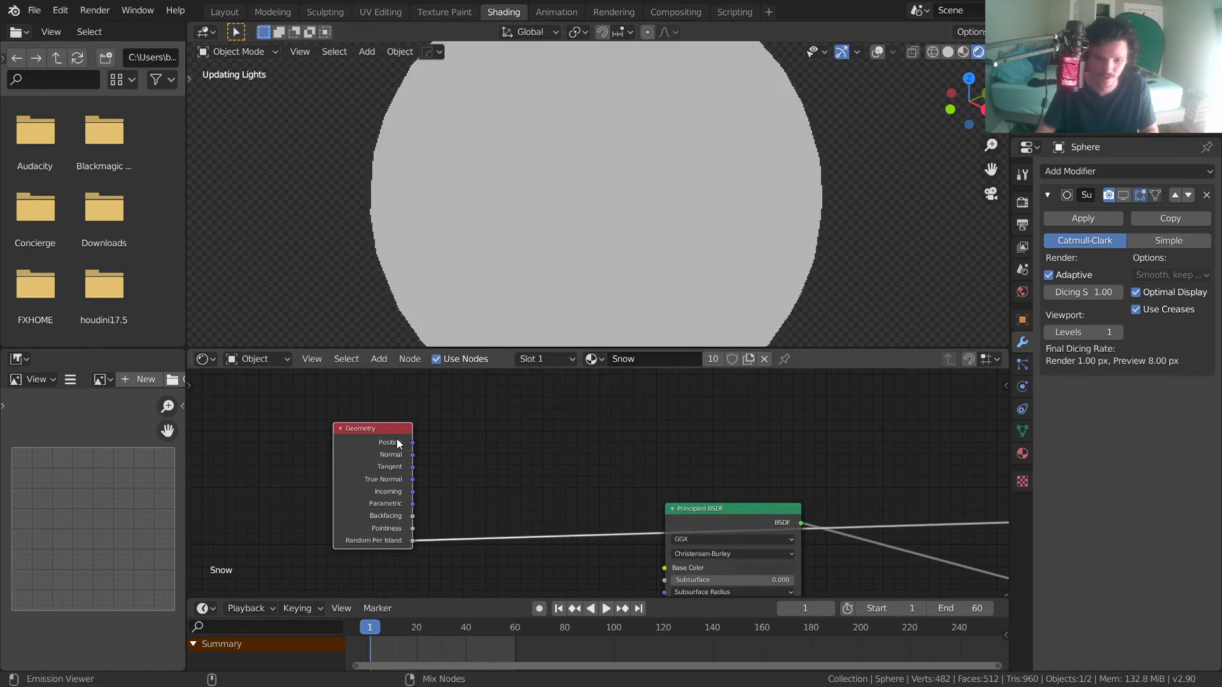
left_click(398, 440, "ctrl+shift")
left_click(397, 440, "ctrl+shift")
Set the sphere to Shade Smooth and show the subdivision modifier in the viewport again
right_click(592, 201)
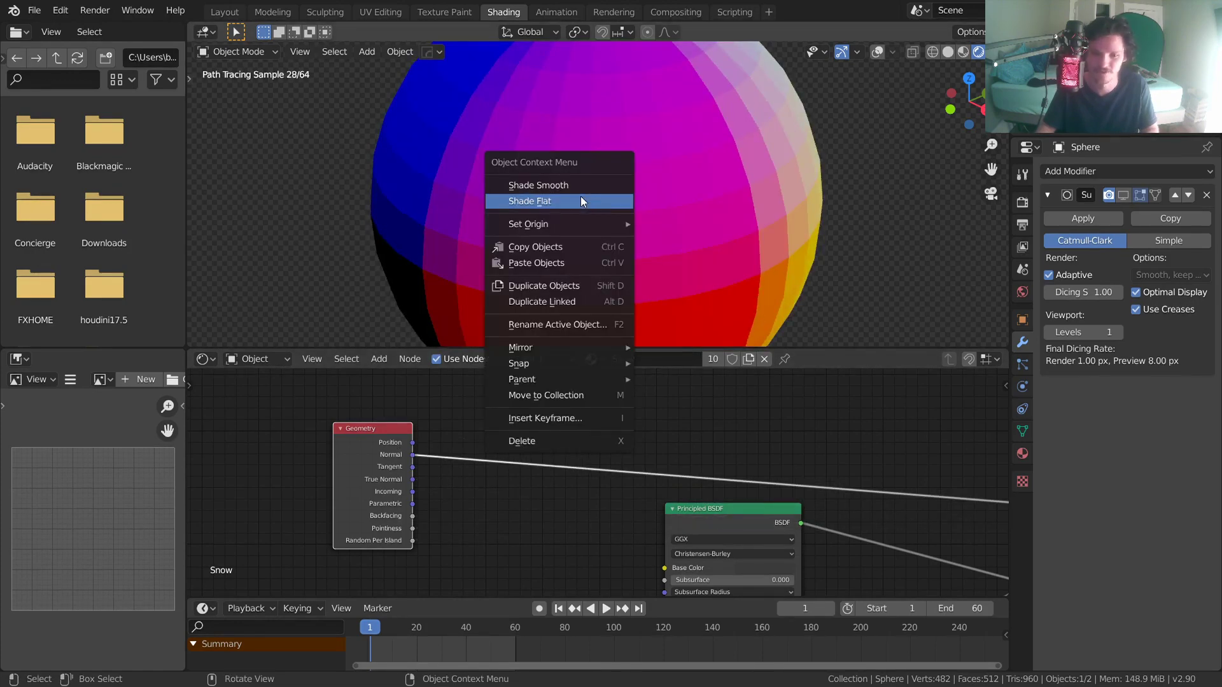
left_click(581, 196)
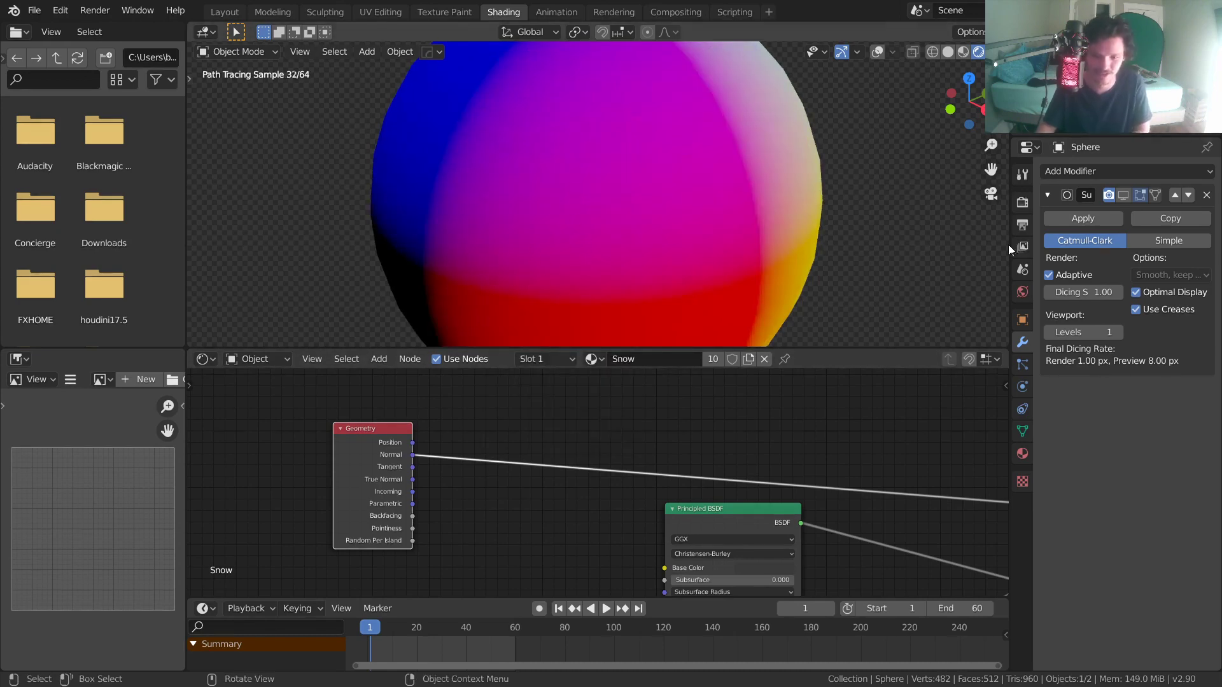
left_click(1123, 195)
scroll(598, 475, "down", 1)
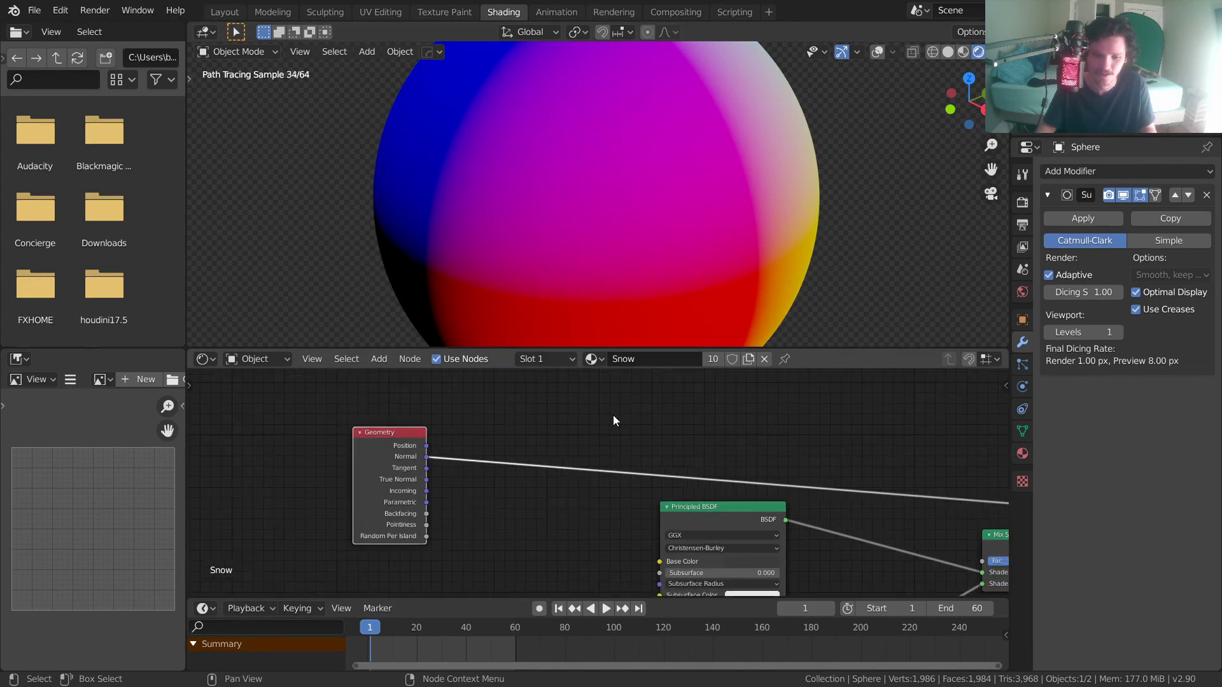
Return to the camera view and add a Normal node fed by the Geometry node's Normal output
left_click_drag(395, 436, 374, 429)
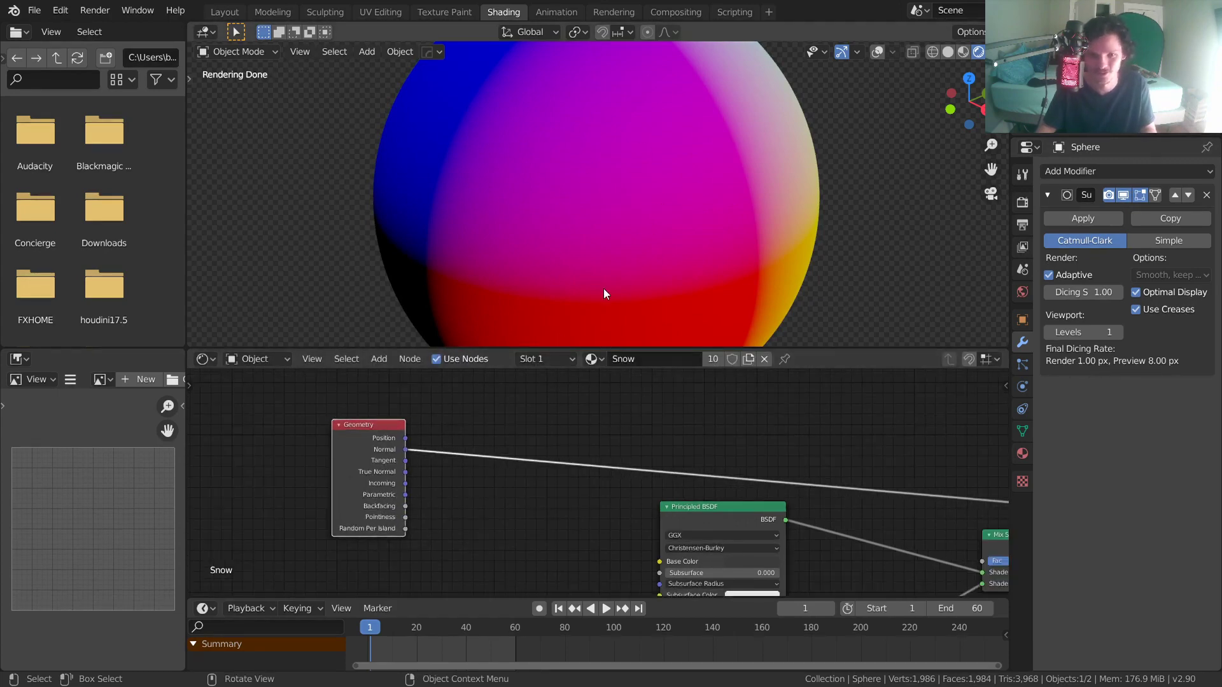
key("KP_0")
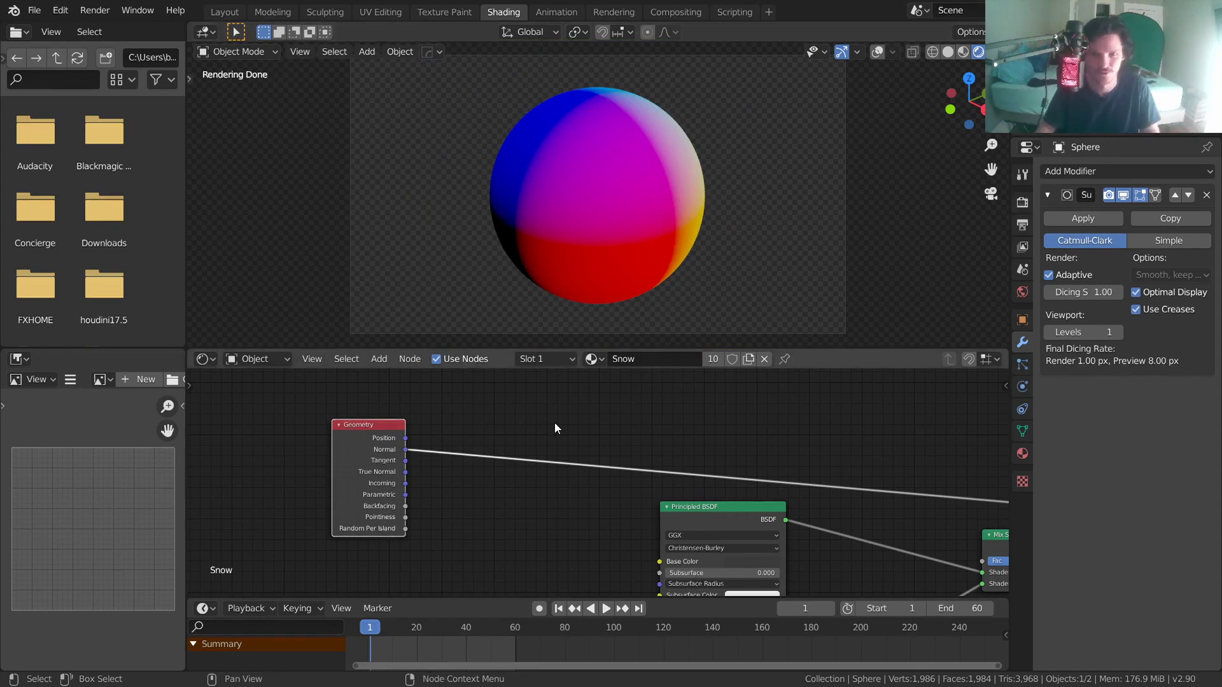
middle_click_drag(555, 422, 553, 453)
key("shift+a")
left_click(532, 422)
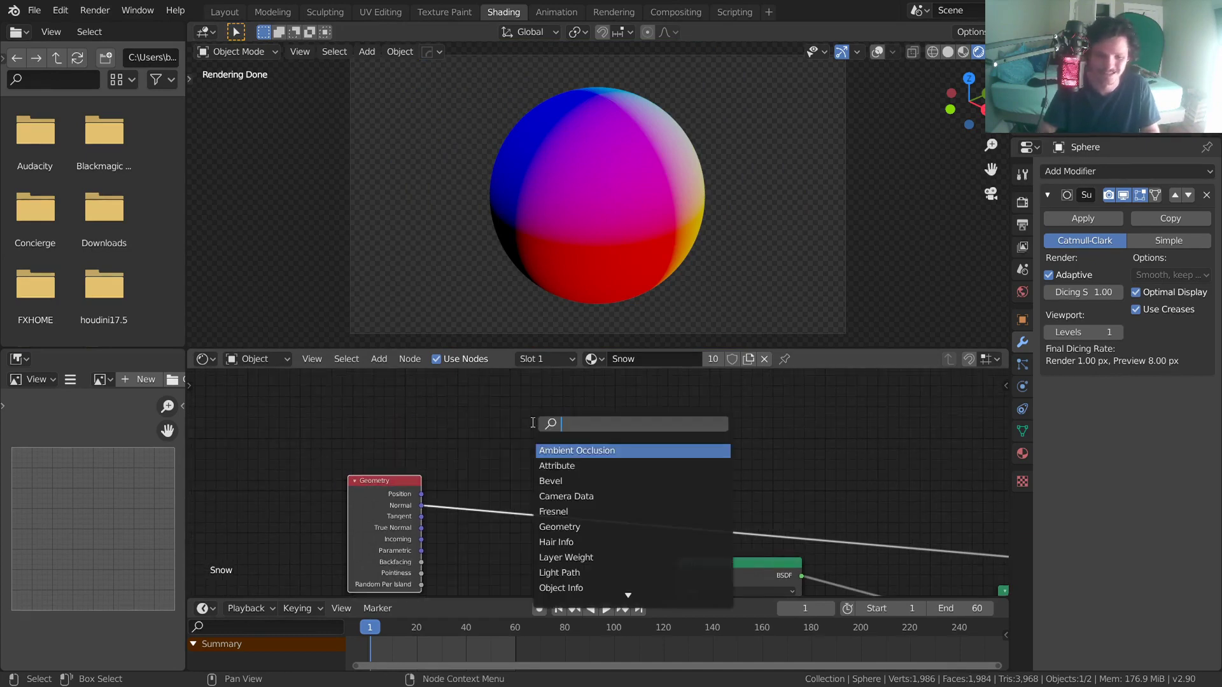
type("norm")
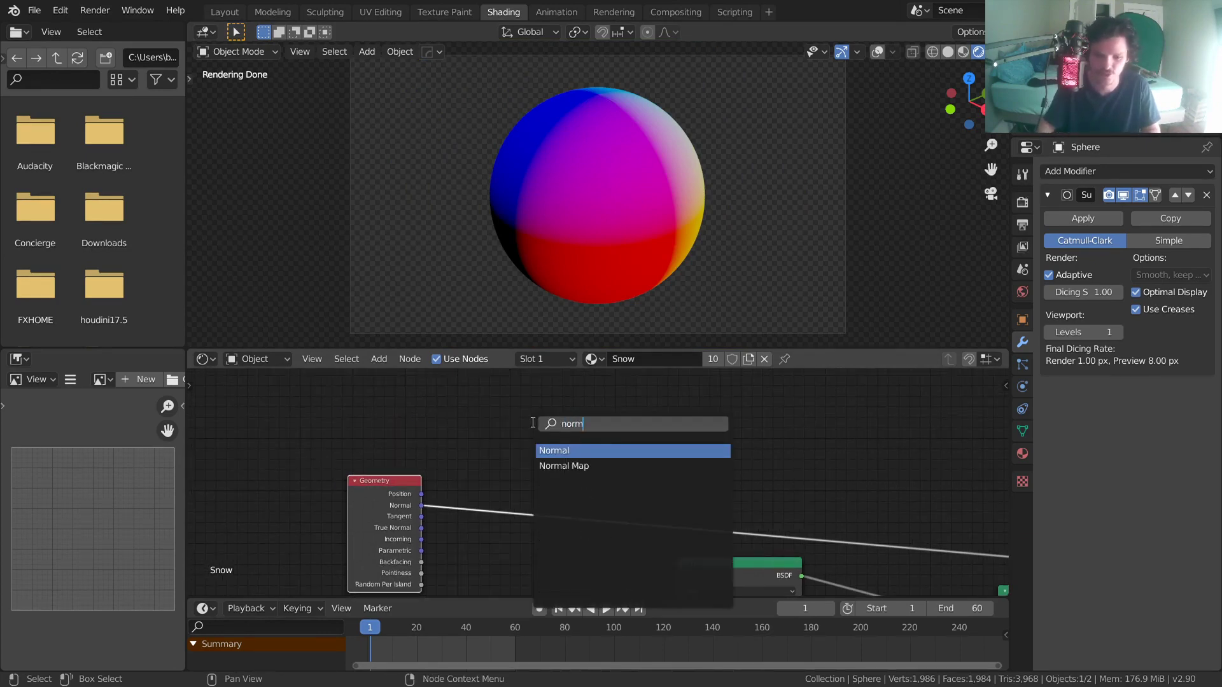
key("Return")
left_click(568, 464)
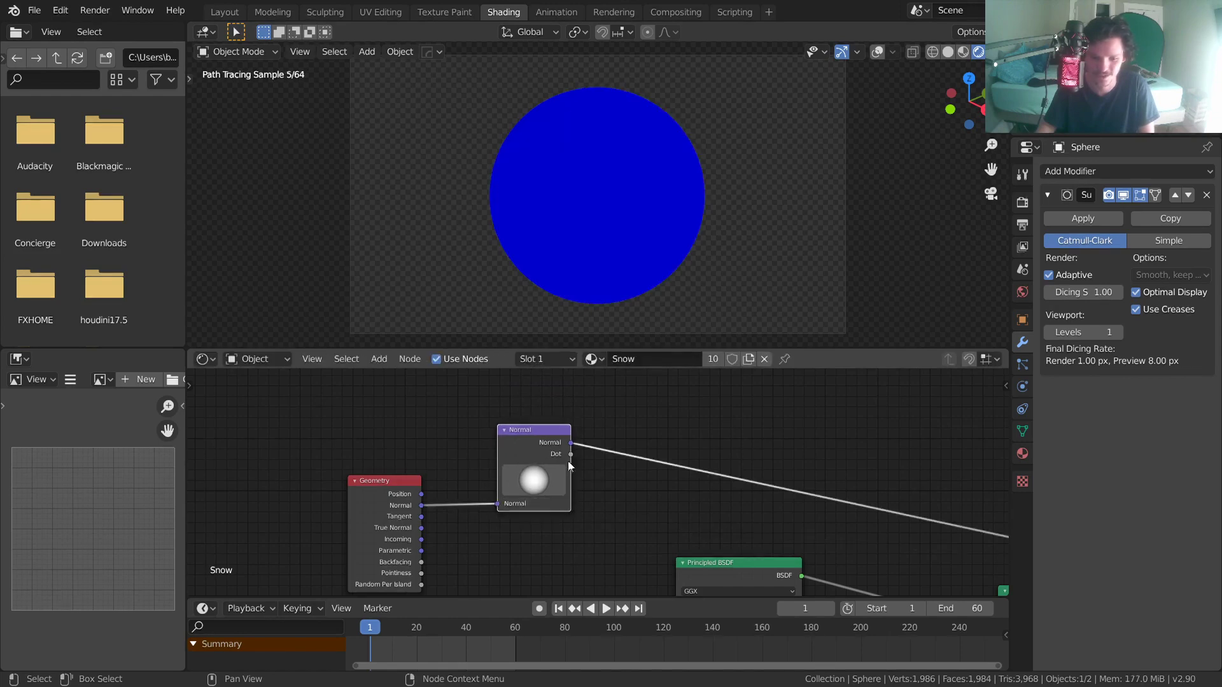
Arrange the Geometry and Normal nodes side by side and preview the Normal node's Dot output on the sphere
left_click_drag(508, 450, 496, 434)
left_click_drag(375, 494, 384, 435)
scroll(524, 480, "up", 4)
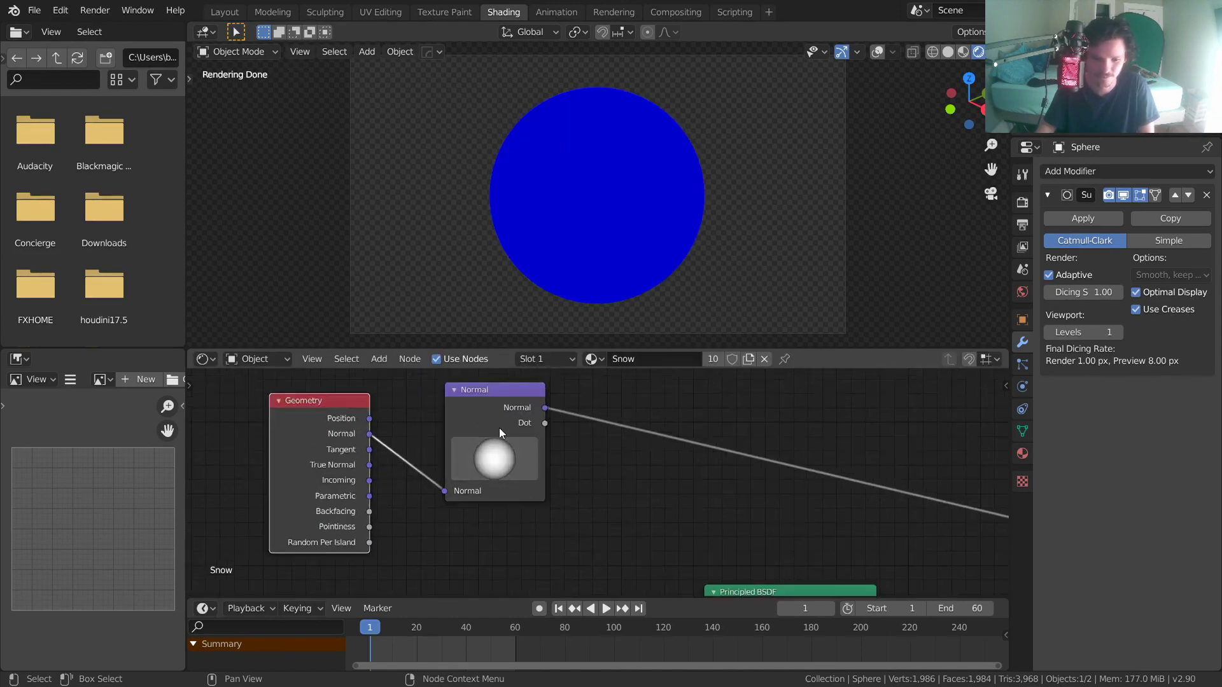
middle_click_drag(296, 447, 448, 461)
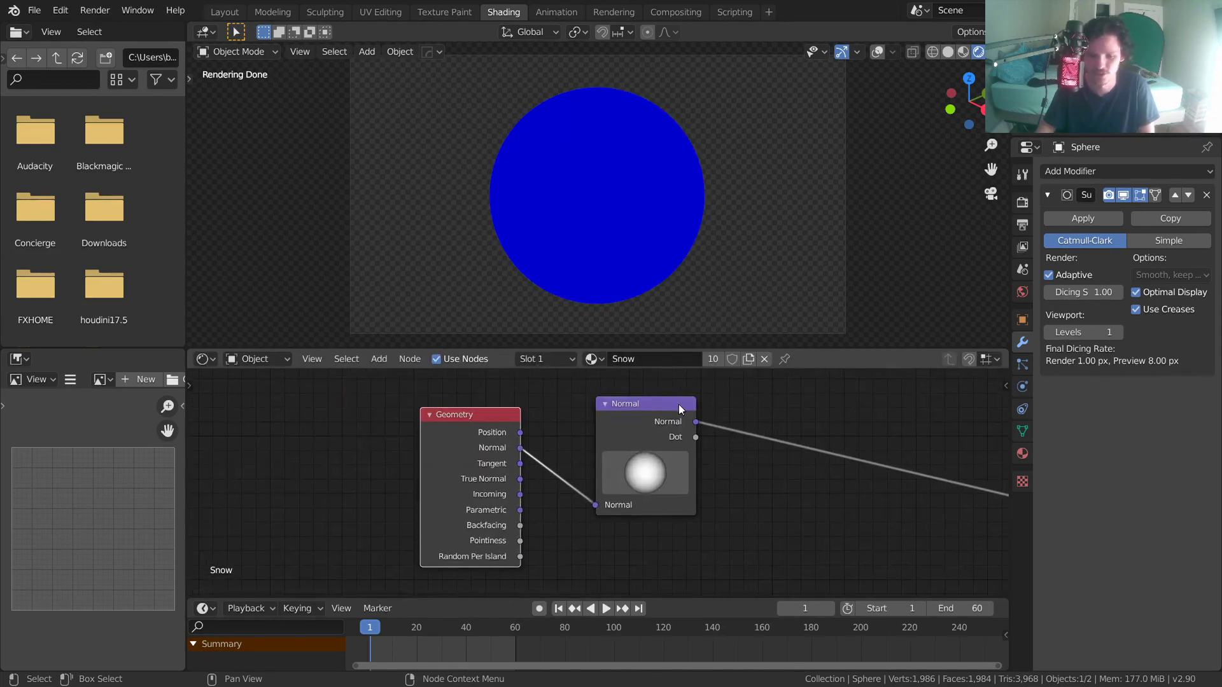
middle_click_drag(800, 434, 681, 444)
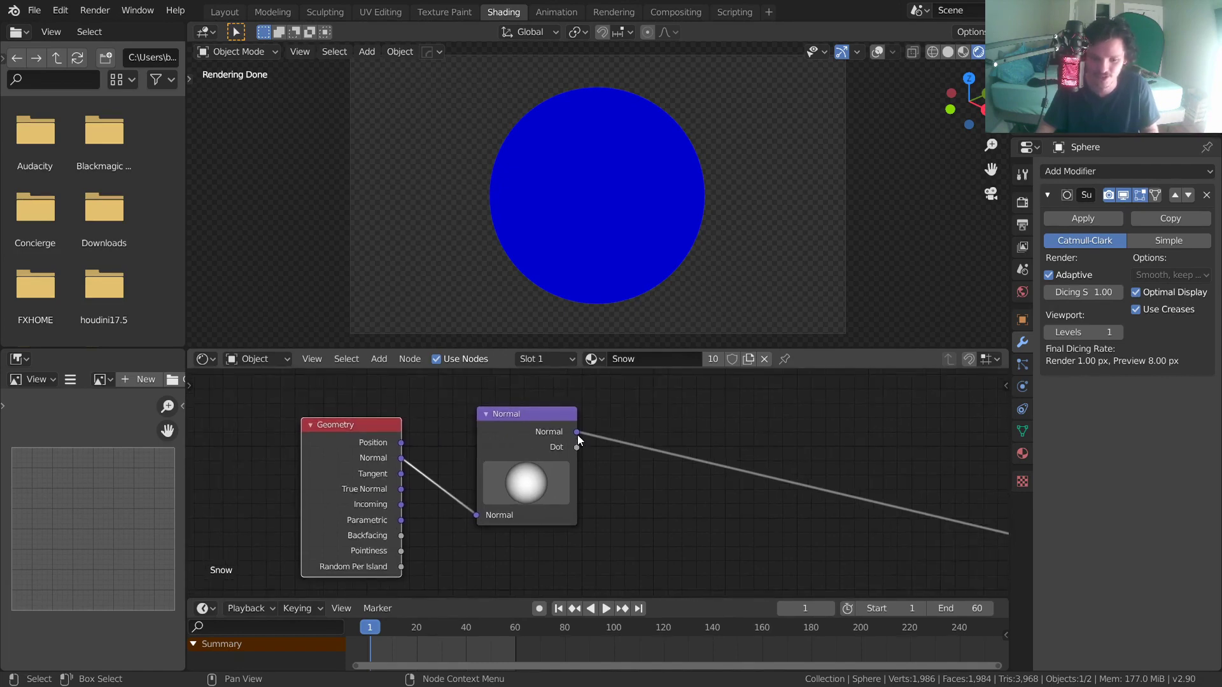
mouse_move(577, 434)
left_mouse_down("ctrl")
mouse_move(659, 410)
mouse_move(576, 447)
left_mouse_up("ctrl")
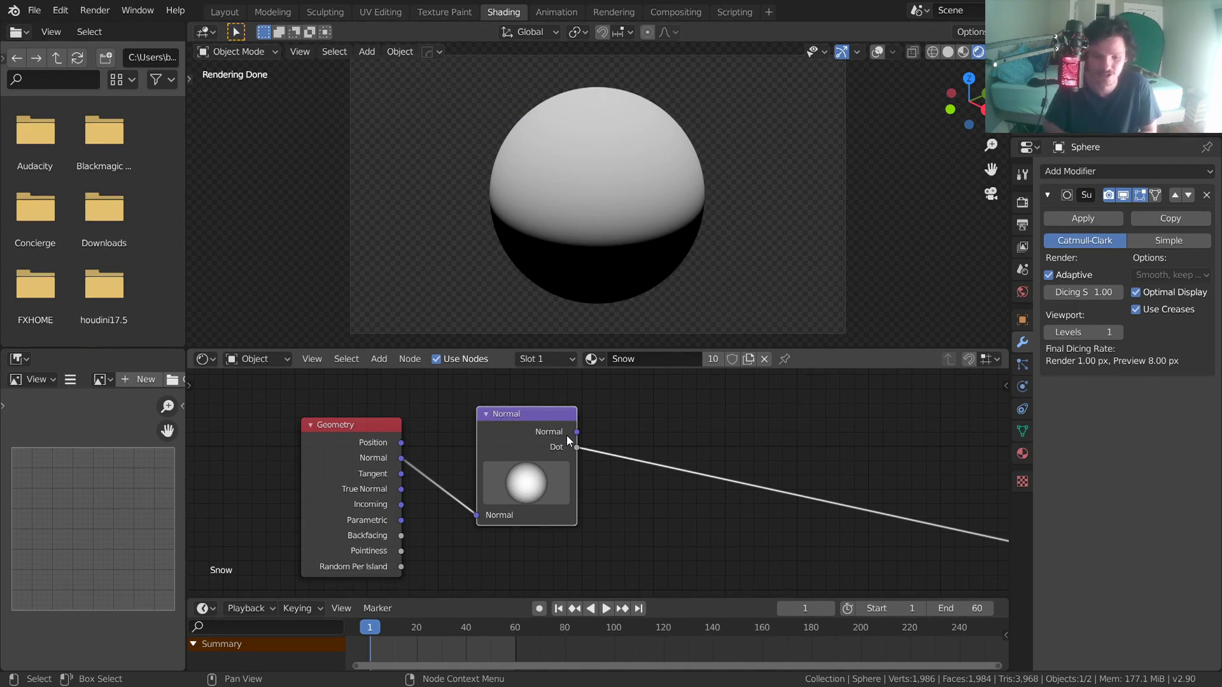
Nudge the Normal node's direction slightly and inspect the sphere from directly above
left_click(399, 465)
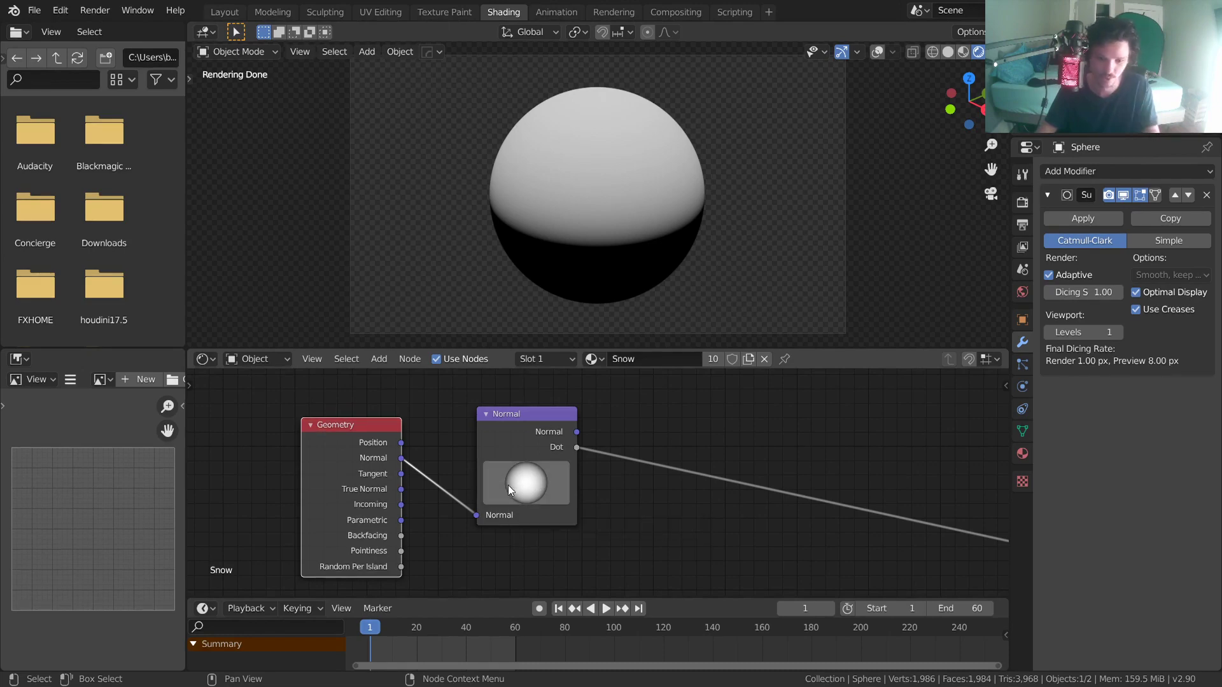
mouse_move(518, 487)
left_mouse_down()
mouse_move(502, 484)
mouse_move(526, 469)
mouse_move(522, 484)
mouse_move(555, 514)
mouse_move(533, 506)
mouse_move(528, 495)
mouse_move(544, 488)
mouse_move(512, 480)
left_mouse_up()
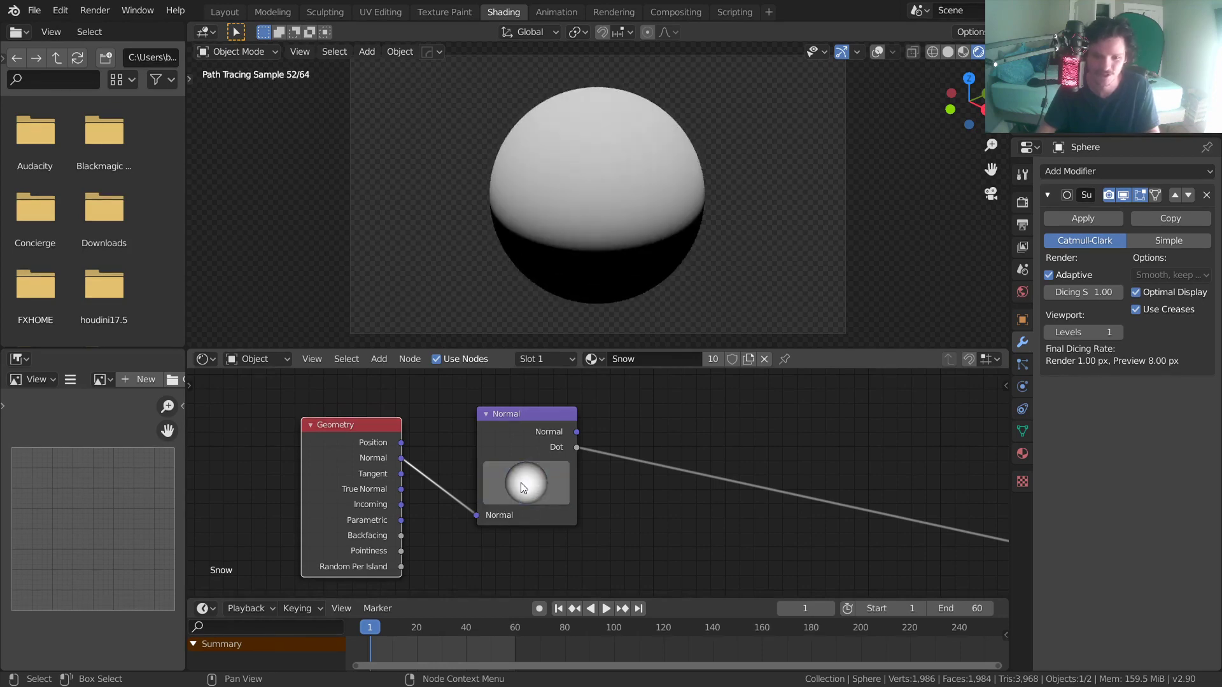
left_click(968, 79)
key("KP_Decimal")
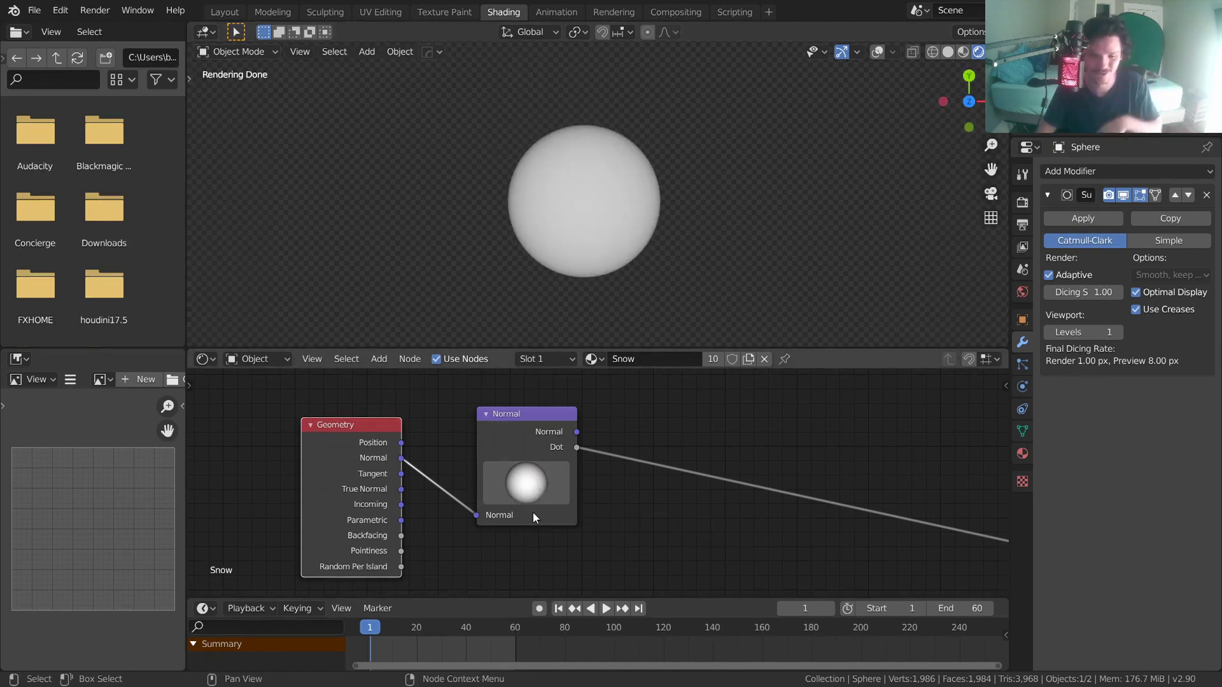
scroll(438, 487, "up", 2)
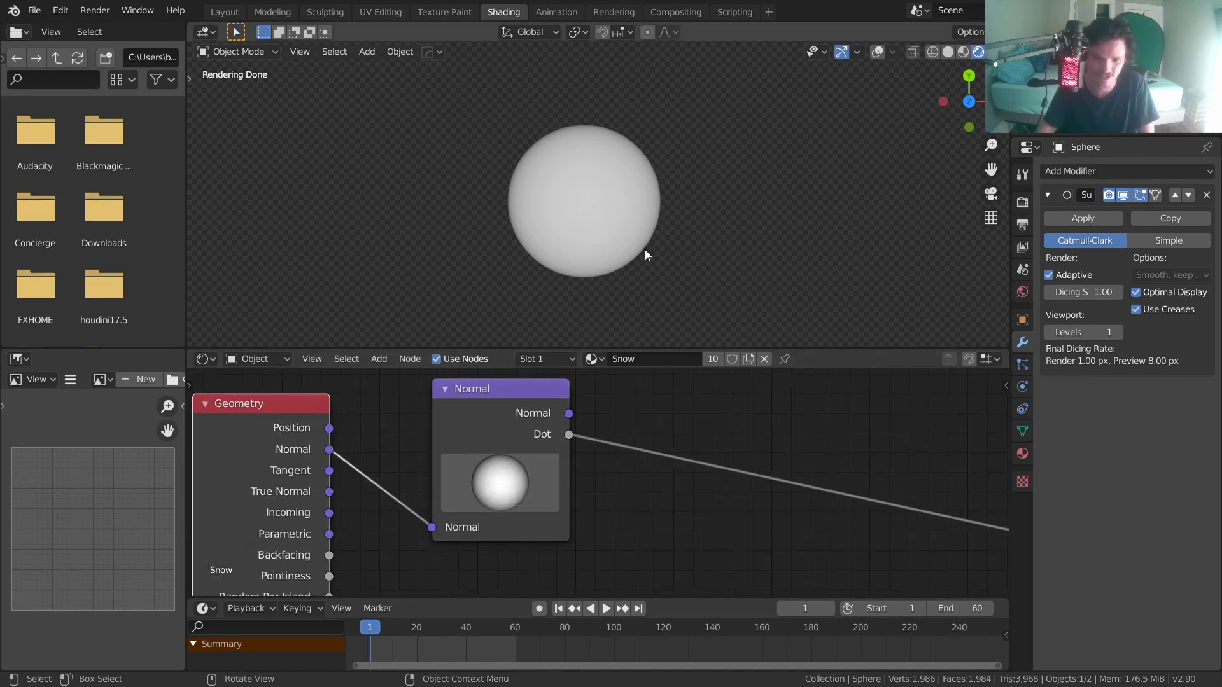
Try tilting the Normal node's direction, check it from the side, and bring it back close to straight up
left_click_drag(493, 483, 503, 434)
mouse_move(500, 483)
left_mouse_down()
mouse_move(426, 504)
mouse_move(597, 484)
mouse_move(501, 522)
mouse_move(501, 467)
left_mouse_up()
middle_click_drag(609, 246, 566, 210)
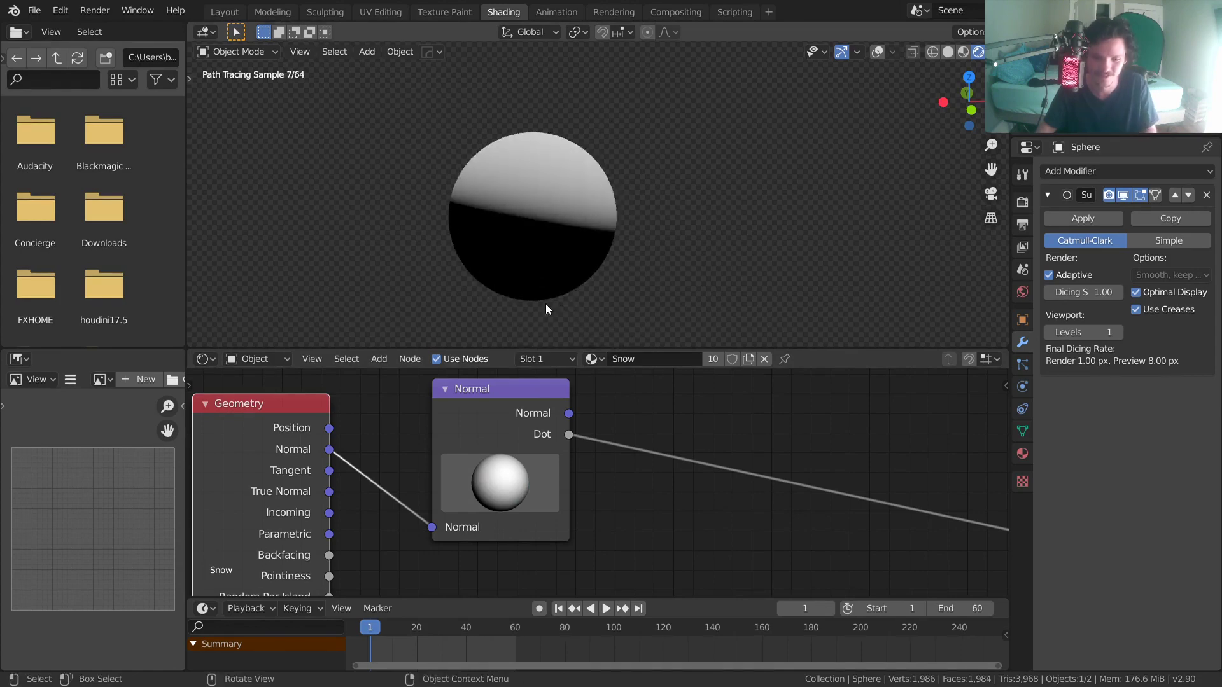
left_click_drag(509, 480, 548, 498)
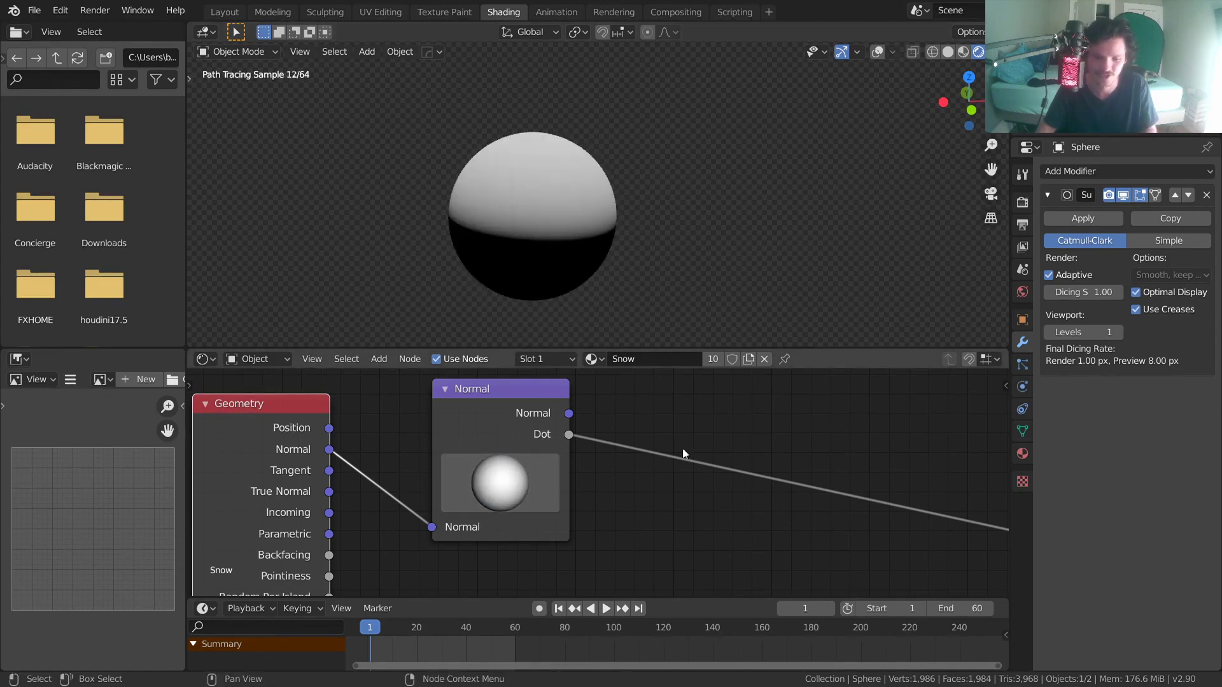
Connect the Normal node's Dot output to the Mix Shader's factor and preview the Mix Shader on the sphere
scroll(694, 456, "down", 3)
middle_click_drag(709, 459, 468, 387)
scroll(469, 387, "down", 2)
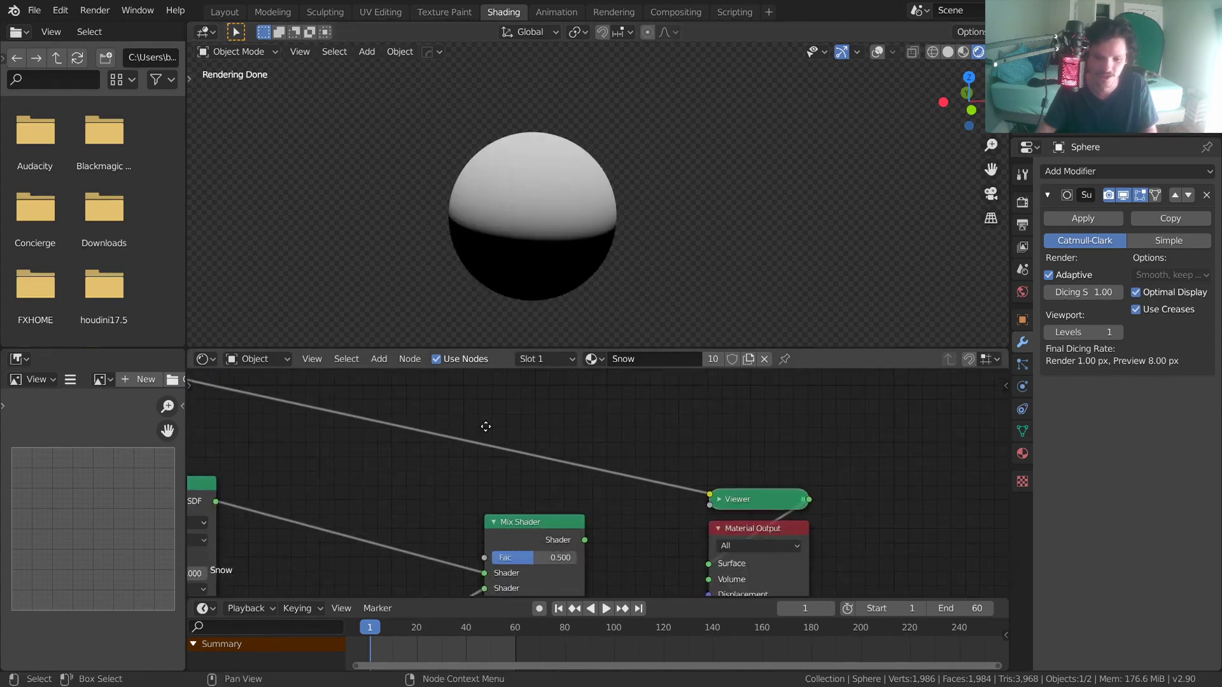
middle_click_drag(375, 415, 545, 421)
left_click_drag(350, 391, 700, 533)
left_click(723, 514, "ctrl+shift")
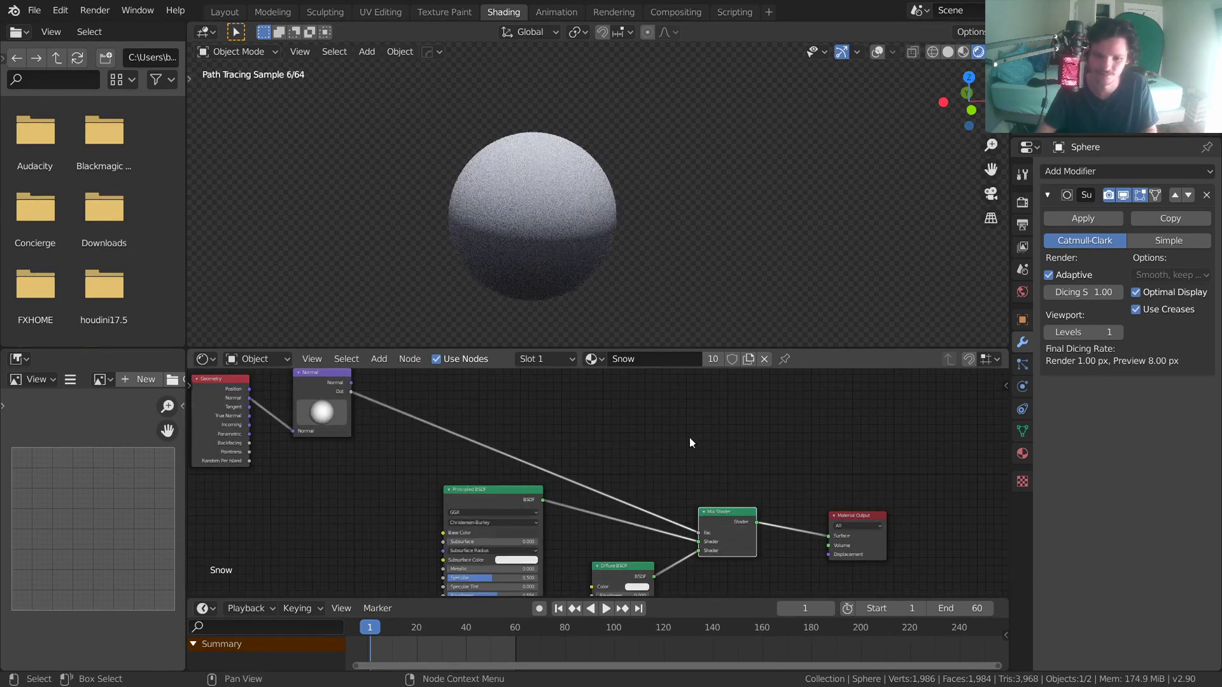
scroll(668, 434, "up", 1)
middle_click_drag(510, 166, 575, 163)
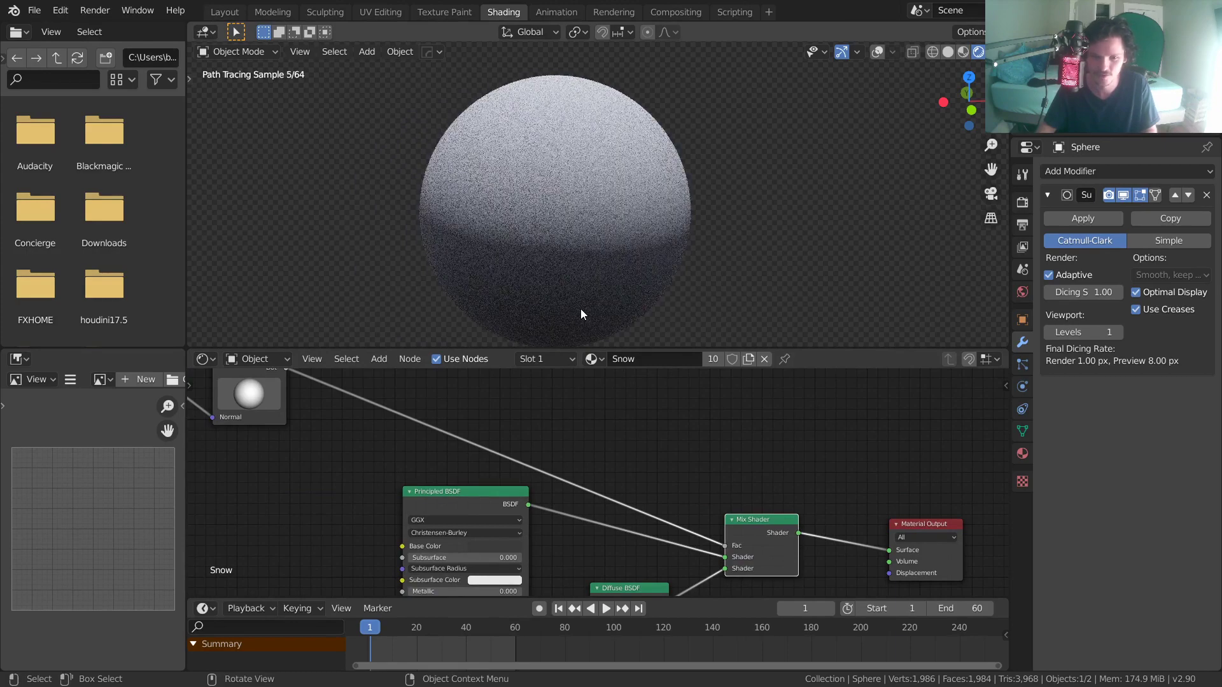
Insert a Math node between the Normal node's Dot output and the Mix Shader factor, and set its operation to Multiply
middle_click_drag(235, 374, 418, 454)
mouse_move(419, 459)
left_mouse_down()
mouse_move(391, 478)
mouse_move(456, 468)
mouse_move(435, 463)
left_mouse_up()
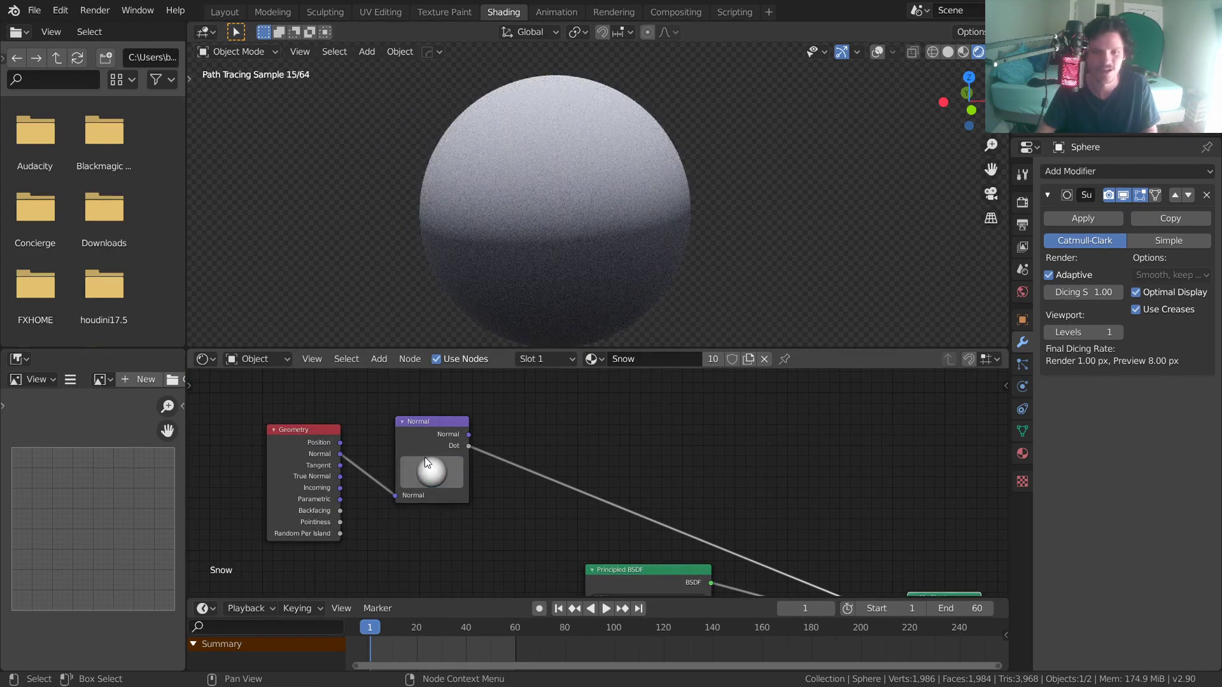
key("shift+a")
type("add")
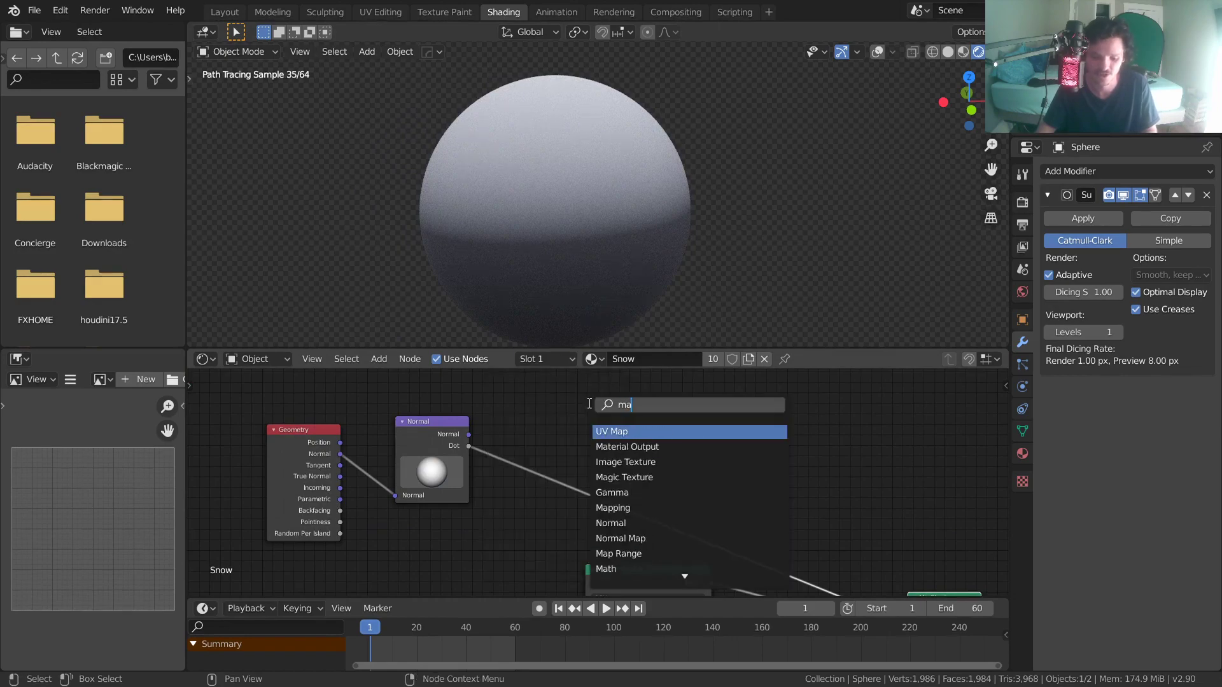
key("Return")
left_click(535, 460)
left_click(536, 461)
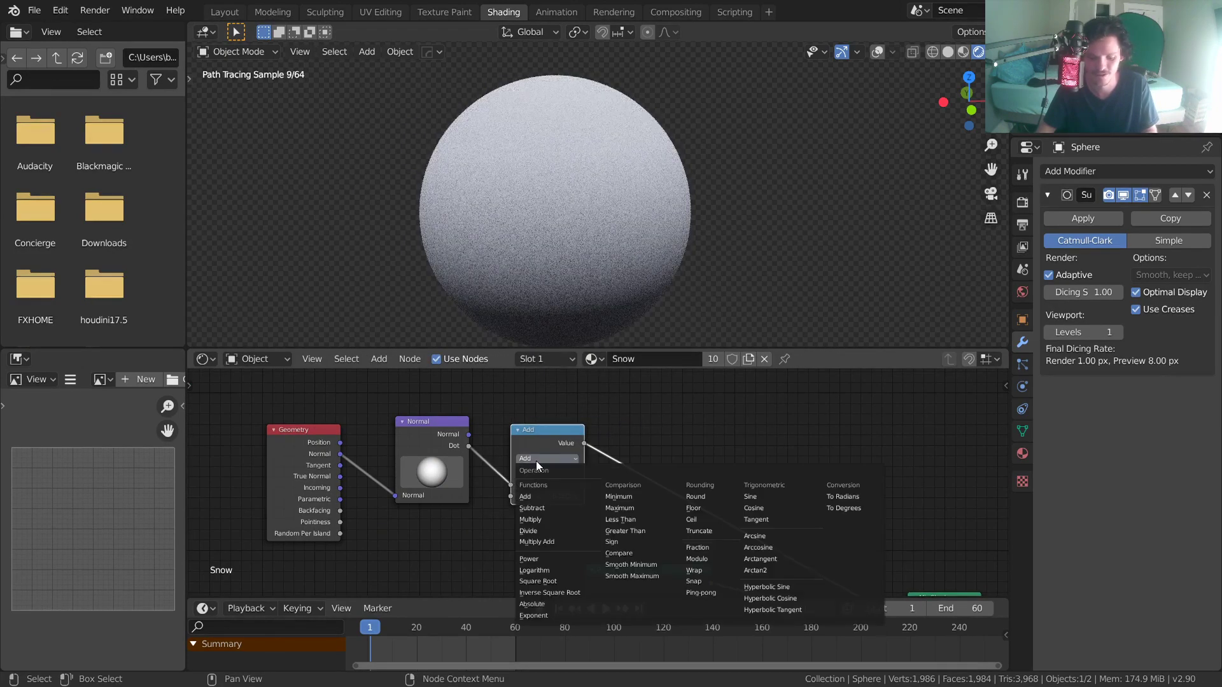
left_click(536, 488)
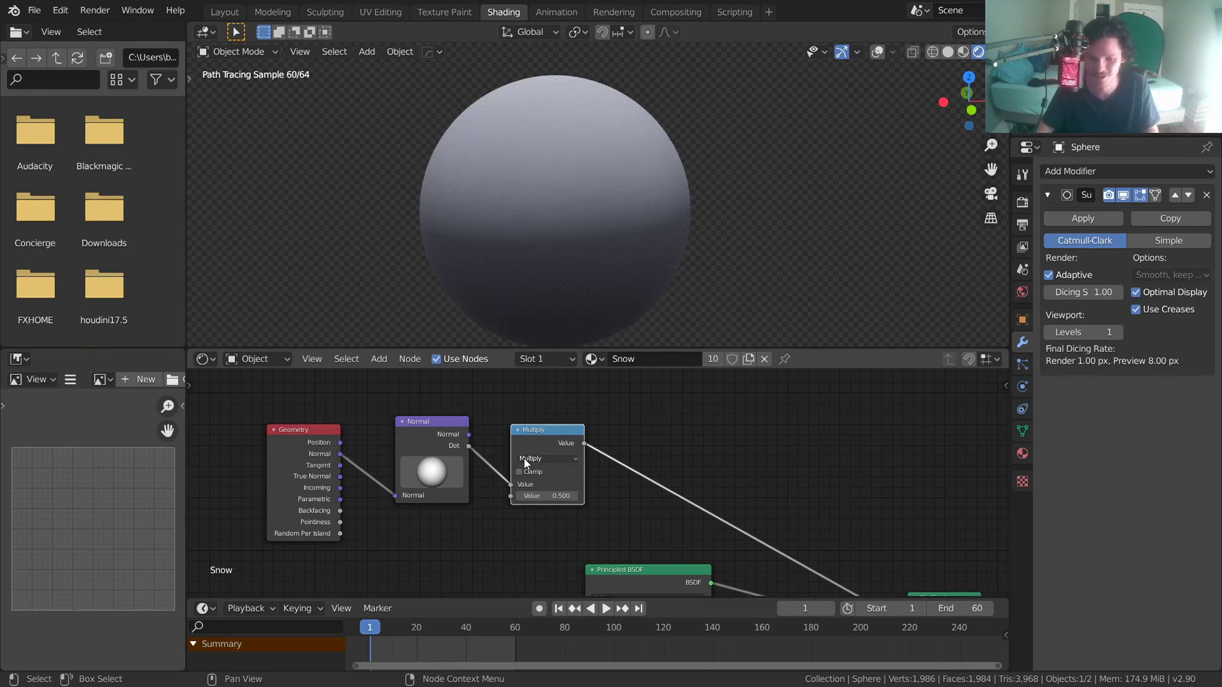
scroll(554, 501, "up", 3)
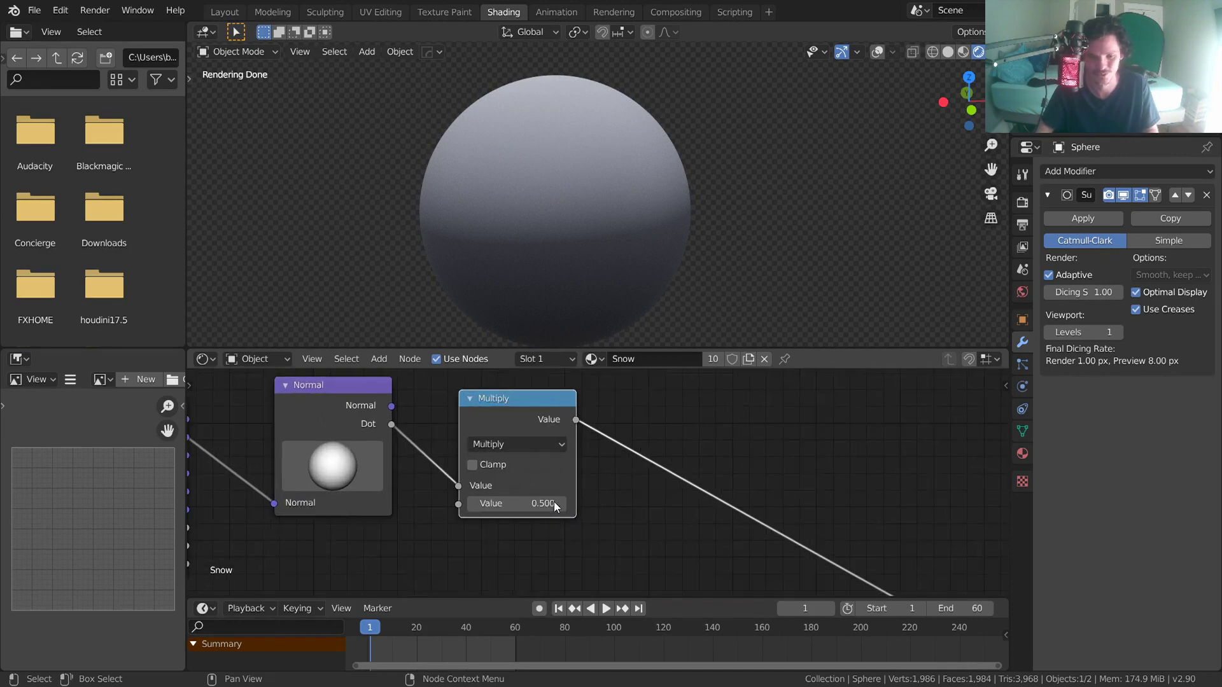
Check the effect of a Multiply node value of 1, and raise the value to 2
middle_click_drag(554, 502, 577, 525)
left_click(573, 527)
type("1")
key("Return")
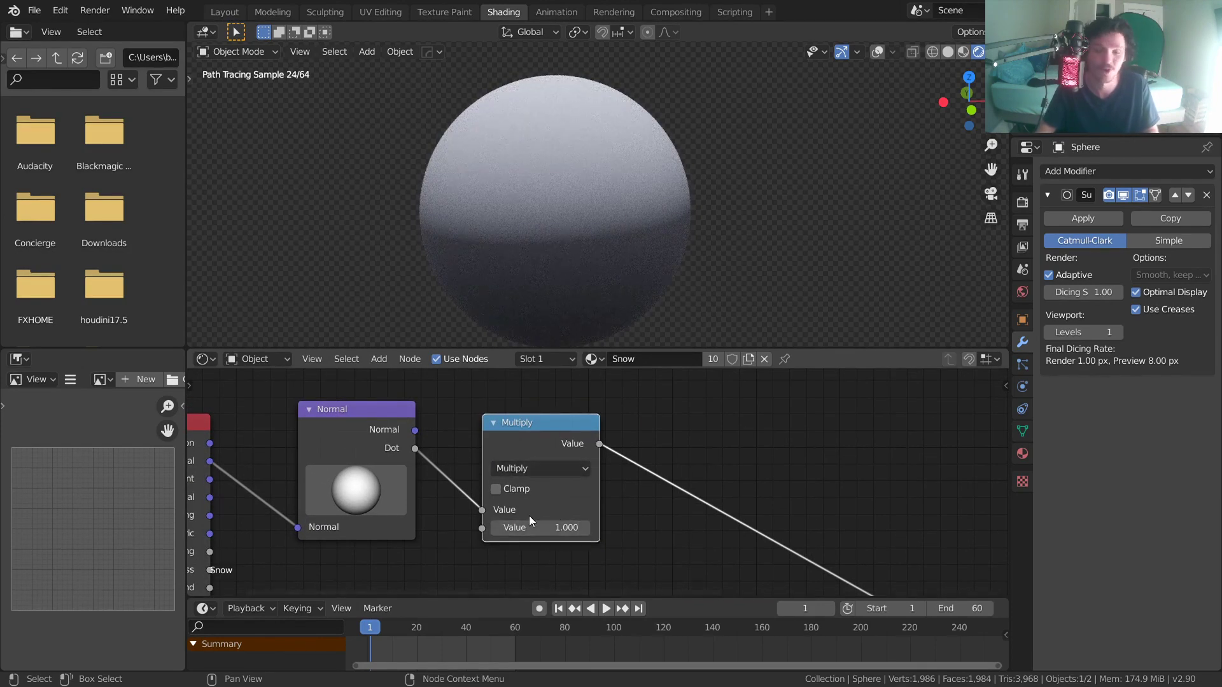
left_click(538, 527)
type("2")
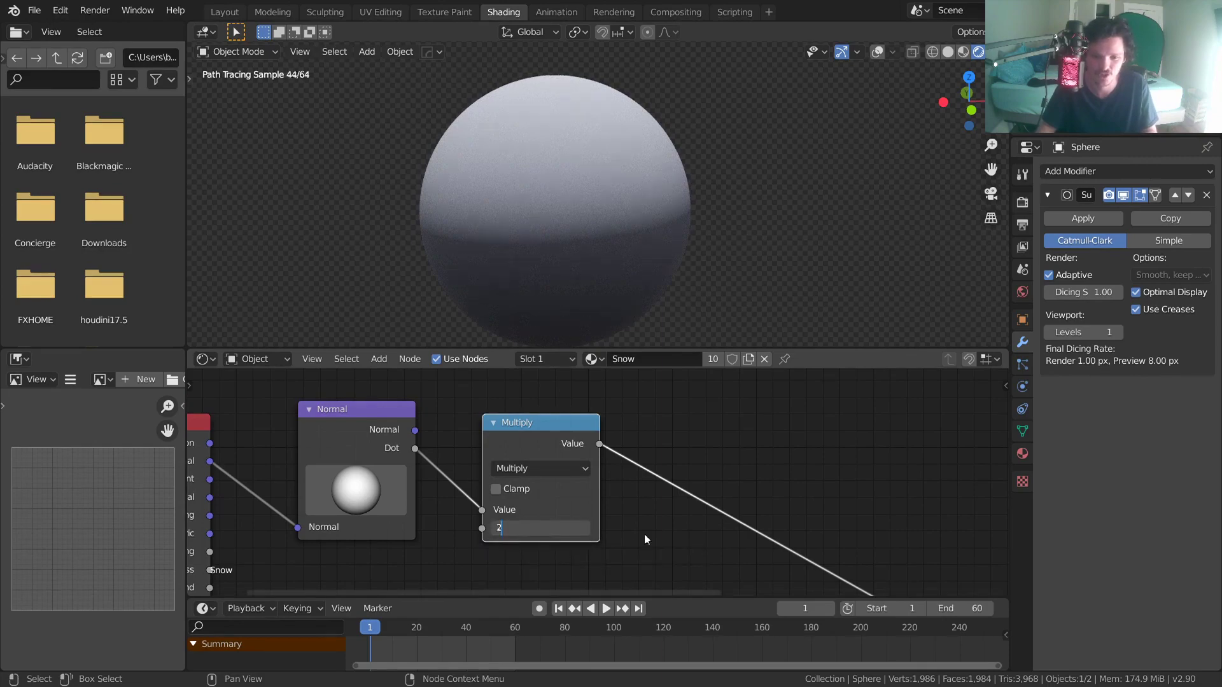
key("Return")
Try a value of 100 in the Multiply node, and undo it
left_click(554, 528)
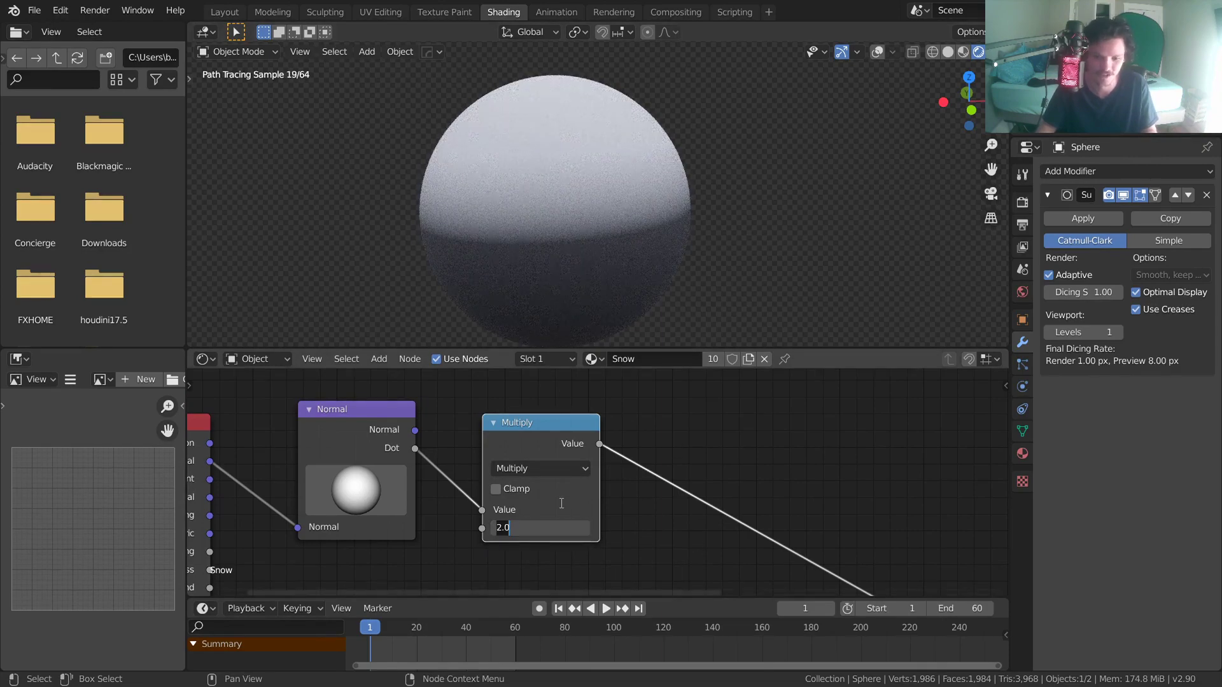
type("100")
key("Return")
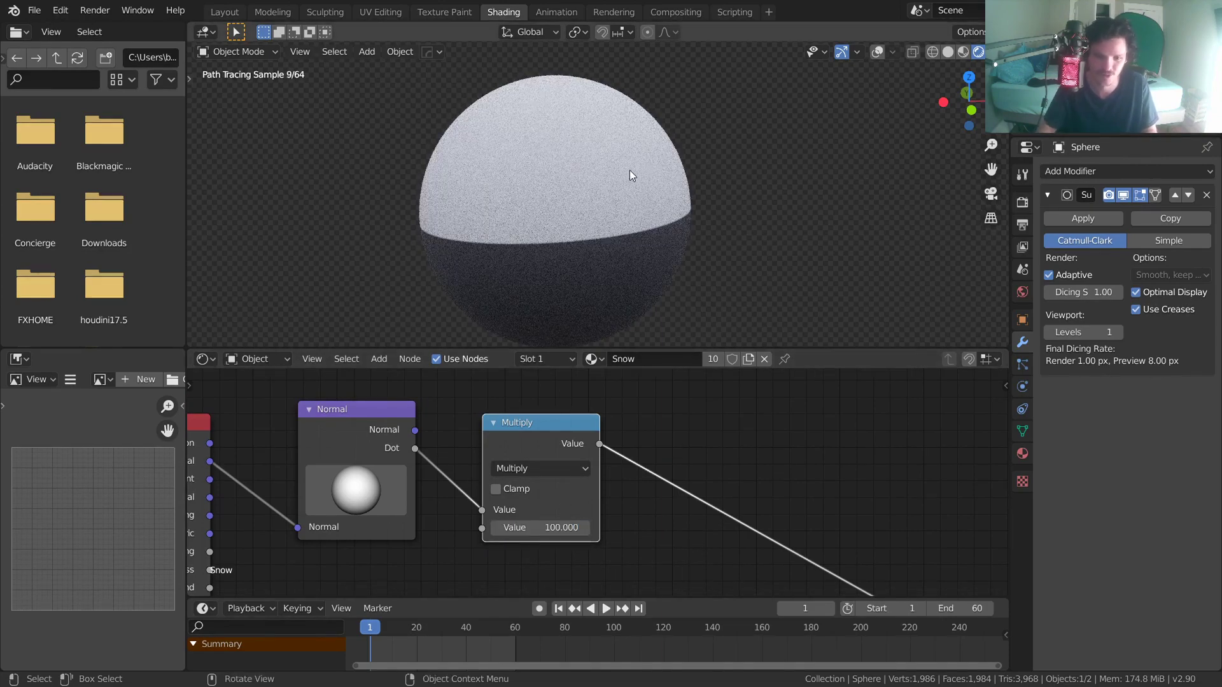
key("ctrl+z")
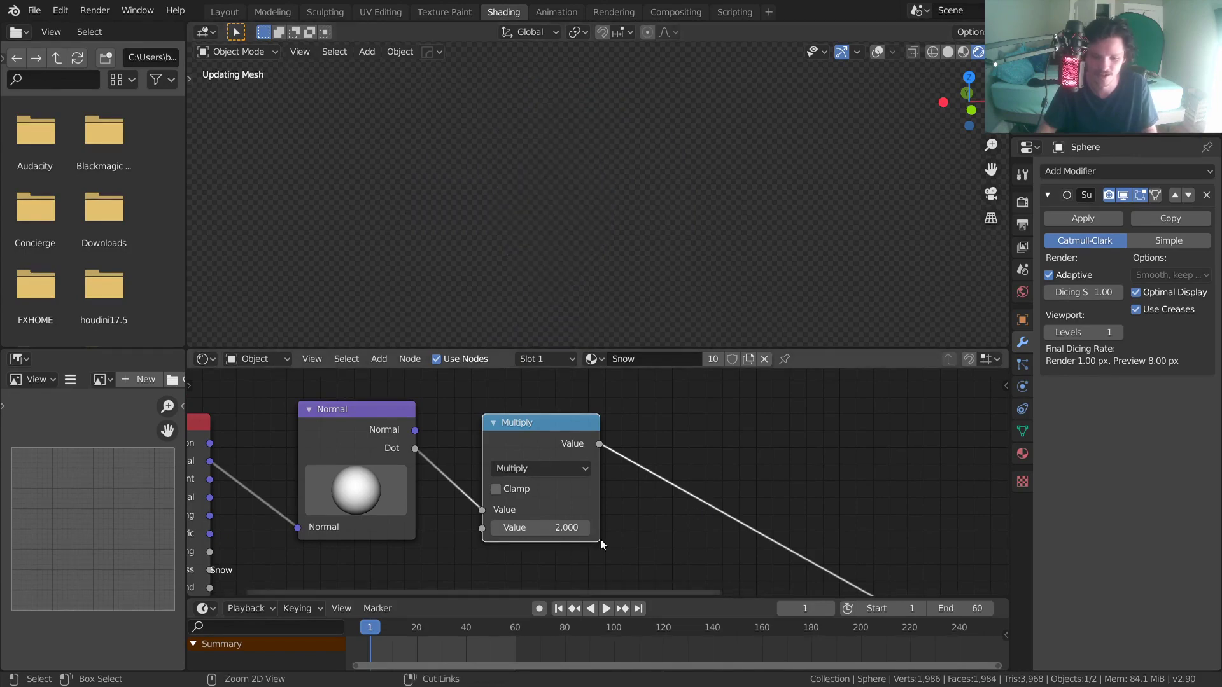
Move the Geometry node well away from the Normal node to make room, and nudge the Normal node's direction slightly
middle_click_drag(432, 472, 844, 483)
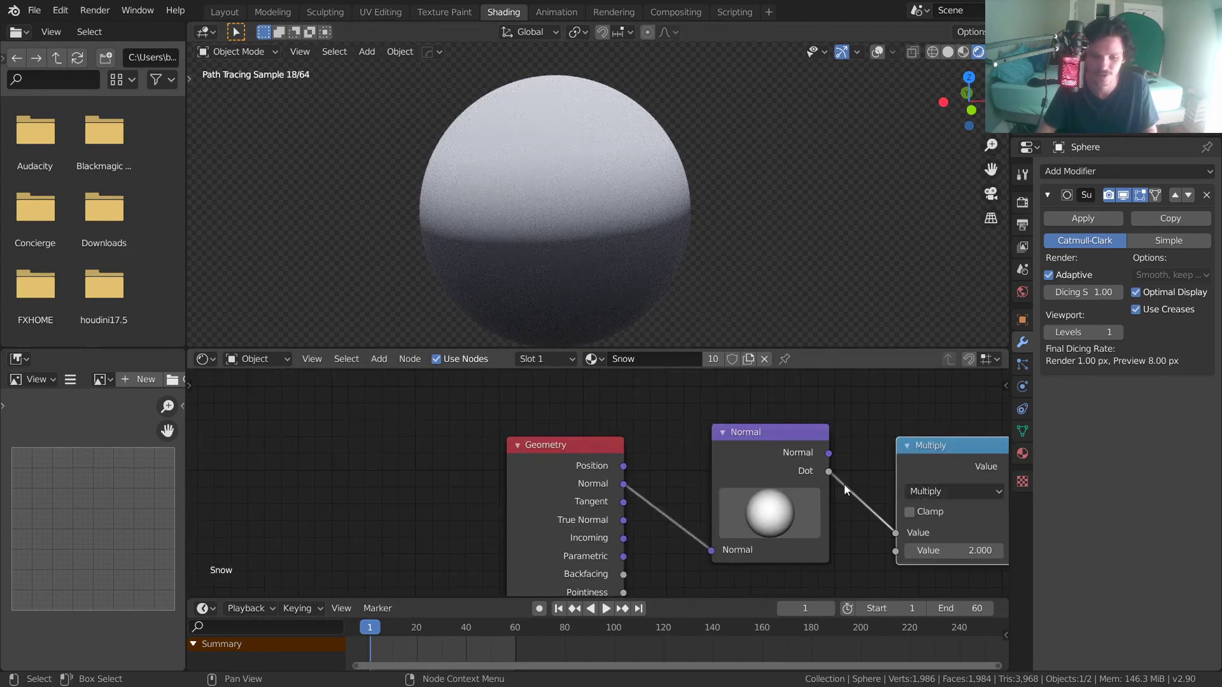
left_click_drag(585, 451, 296, 450)
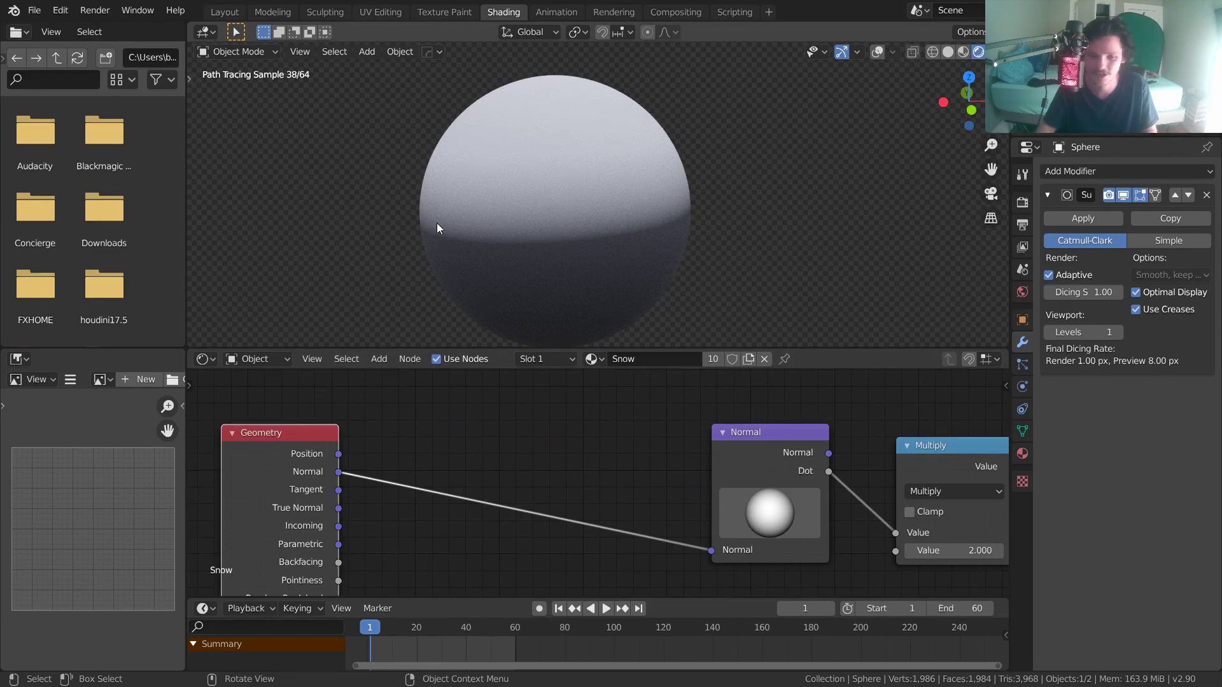
mouse_move(791, 545)
left_mouse_down()
mouse_move(750, 526)
mouse_move(766, 533)
mouse_move(789, 506)
left_mouse_up()
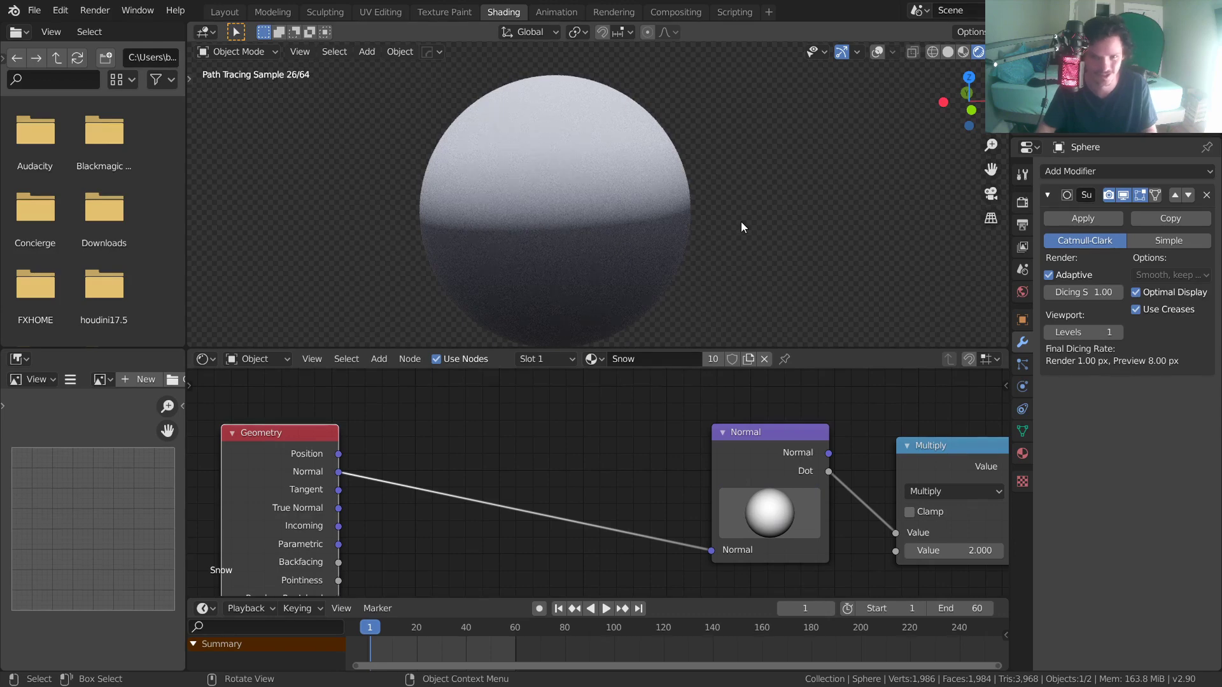
middle_click_drag(392, 463, 610, 448)
left_click_drag(507, 459, 405, 424)
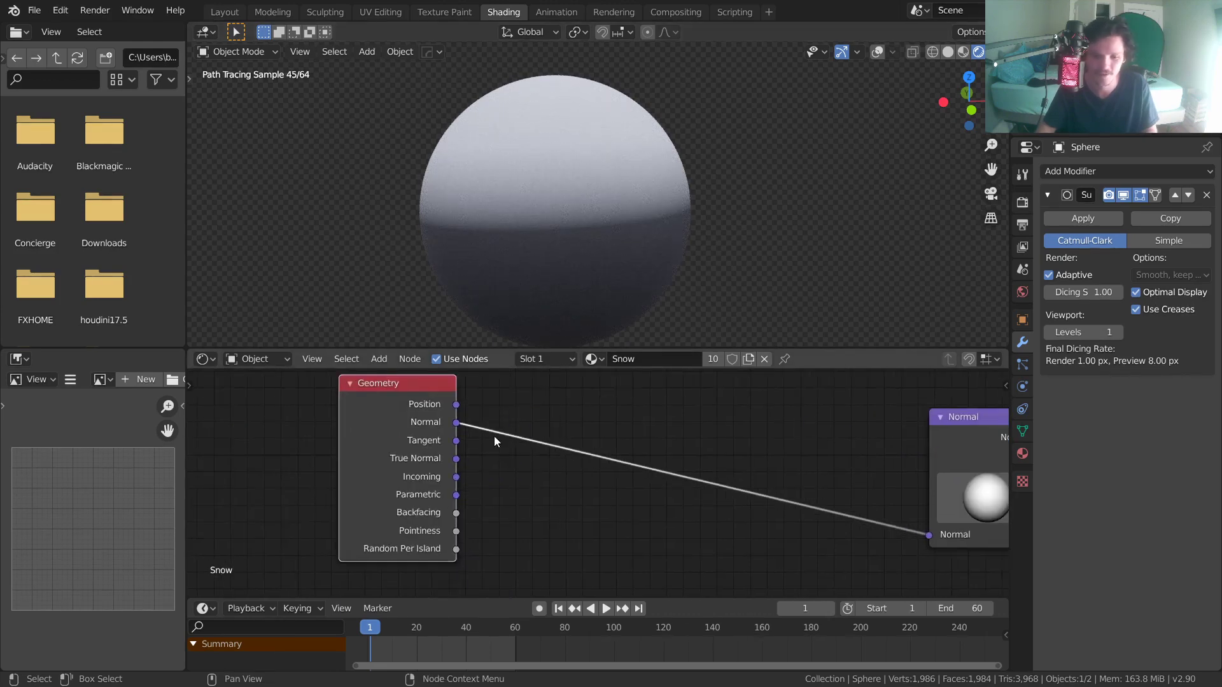
Add a Noise Texture node just below the Geometry node
scroll(595, 424, "down", 2)
key("shift+a")
left_click(568, 380)
type("noi")
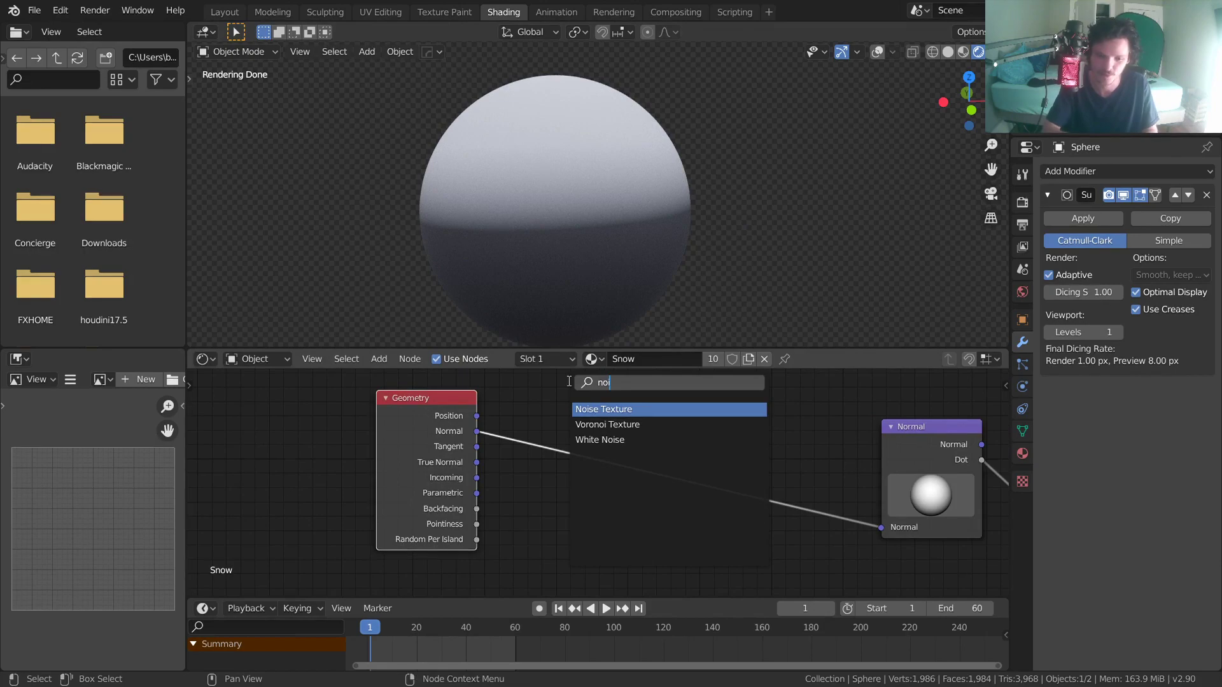
key("Return")
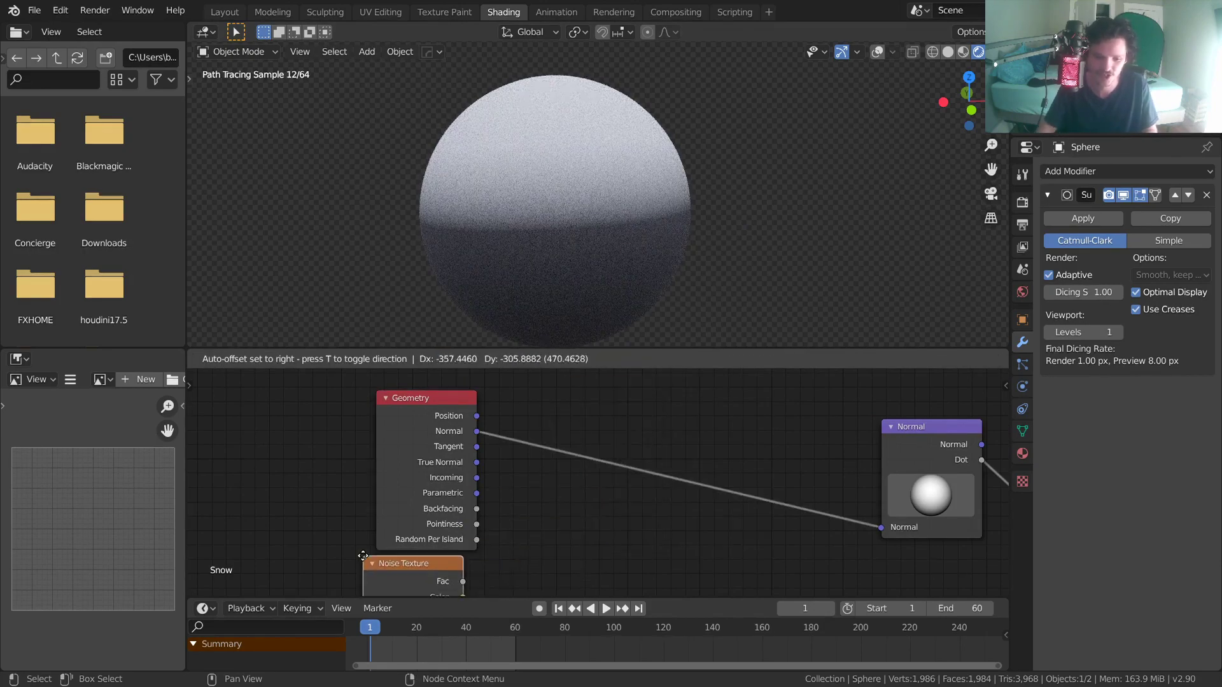
left_click(363, 555)
middle_click_drag(373, 520, 342, 480)
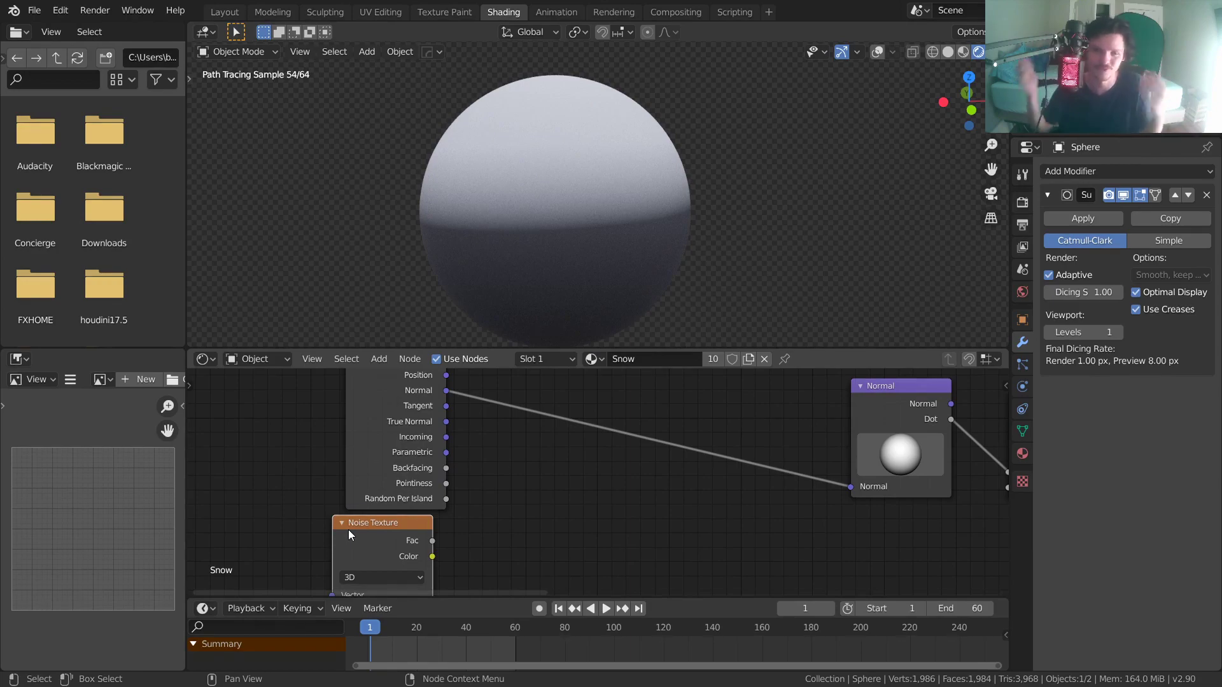
Insert a Vector Math node set to Add on the link between the Geometry node and the Normal node
middle_click_drag(557, 451, 528, 513)
key("shift+a")
left_click(519, 404)
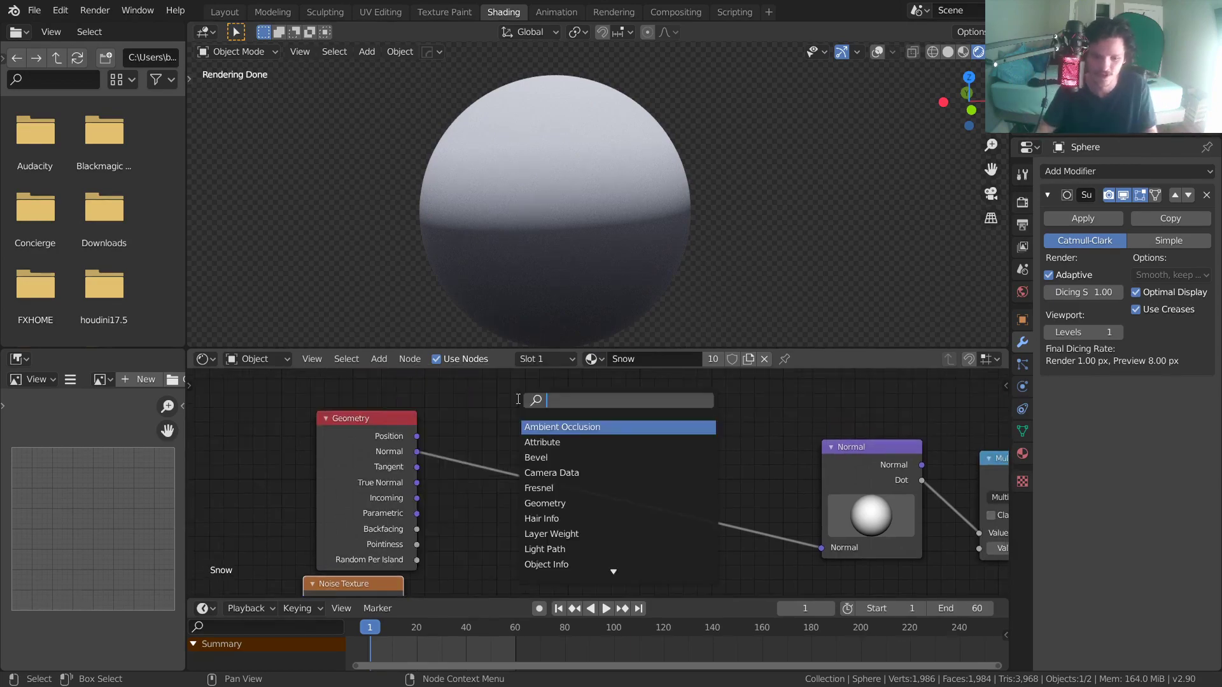
type("vect")
left_click(555, 490)
left_click(510, 470)
Connect the Noise Texture's Color to the Add node's second Vector, space out the input nodes, and view the sphere straight from the side
middle_click_drag(383, 472, 456, 430)
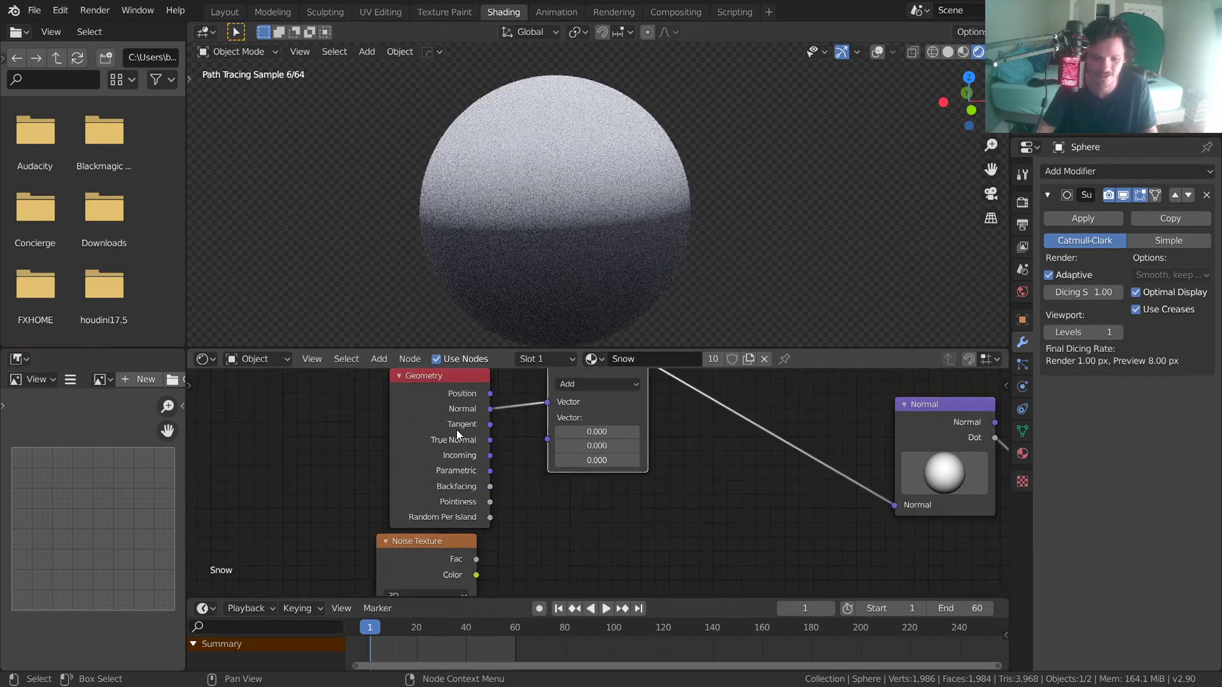
scroll(456, 430, "down", 4)
left_click_drag(509, 538, 561, 452)
left_click_drag(512, 404, 450, 388)
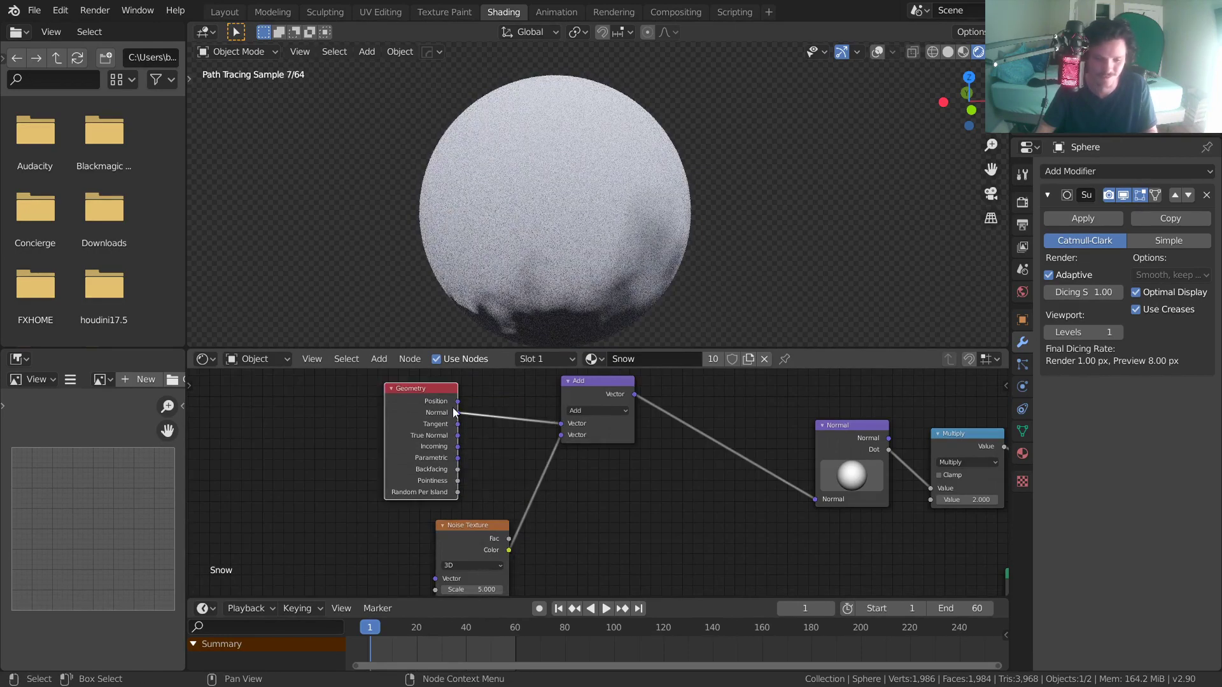
middle_click_drag(476, 536, 556, 531)
left_click_drag(557, 531, 493, 517)
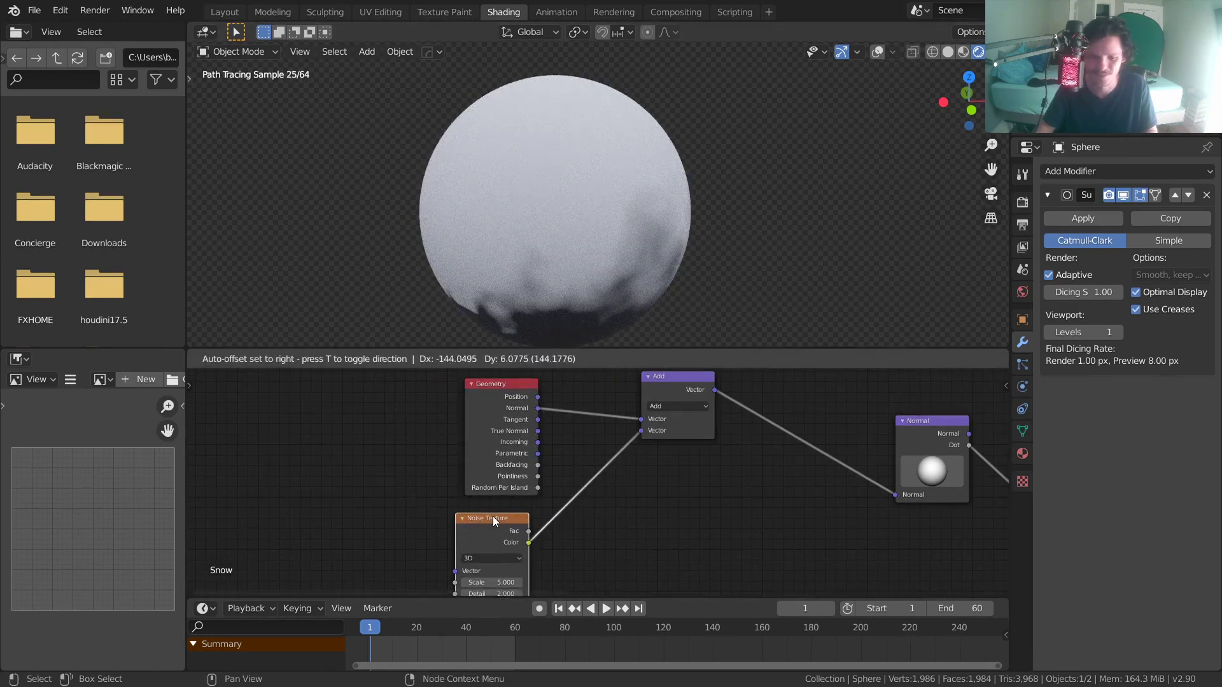
mouse_move(568, 218)
middle_mouse_down()
mouse_move(576, 237)
mouse_move(574, 192)
middle_mouse_up()
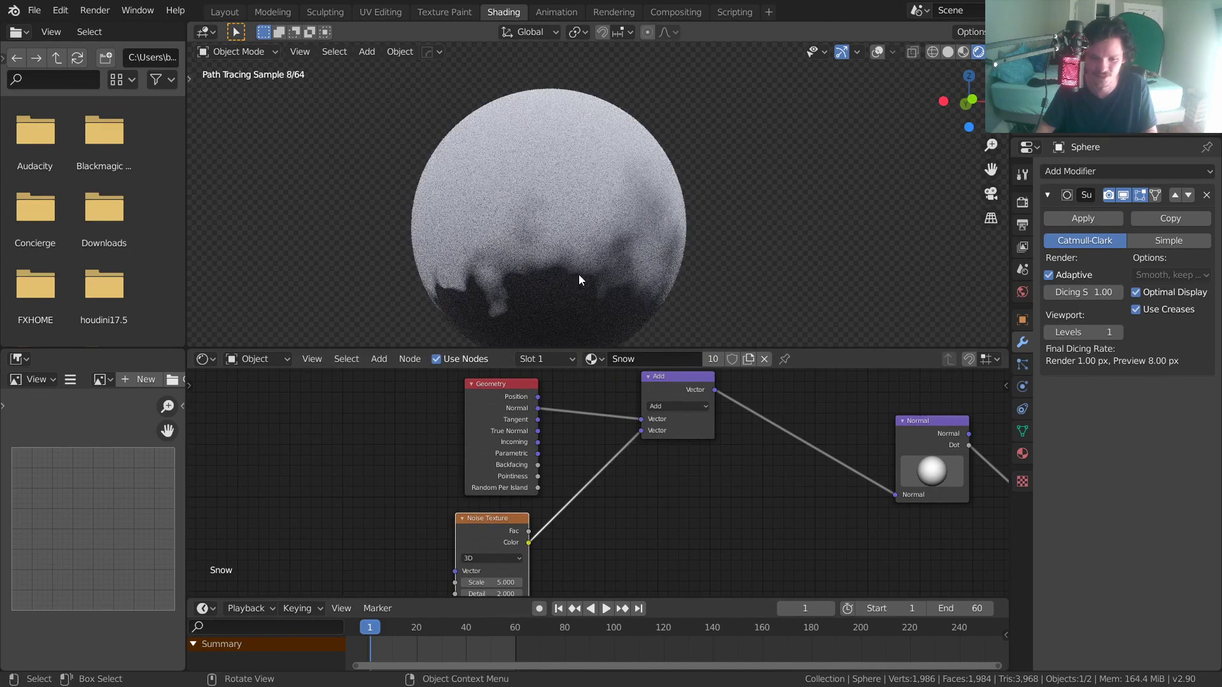
left_click(972, 100)
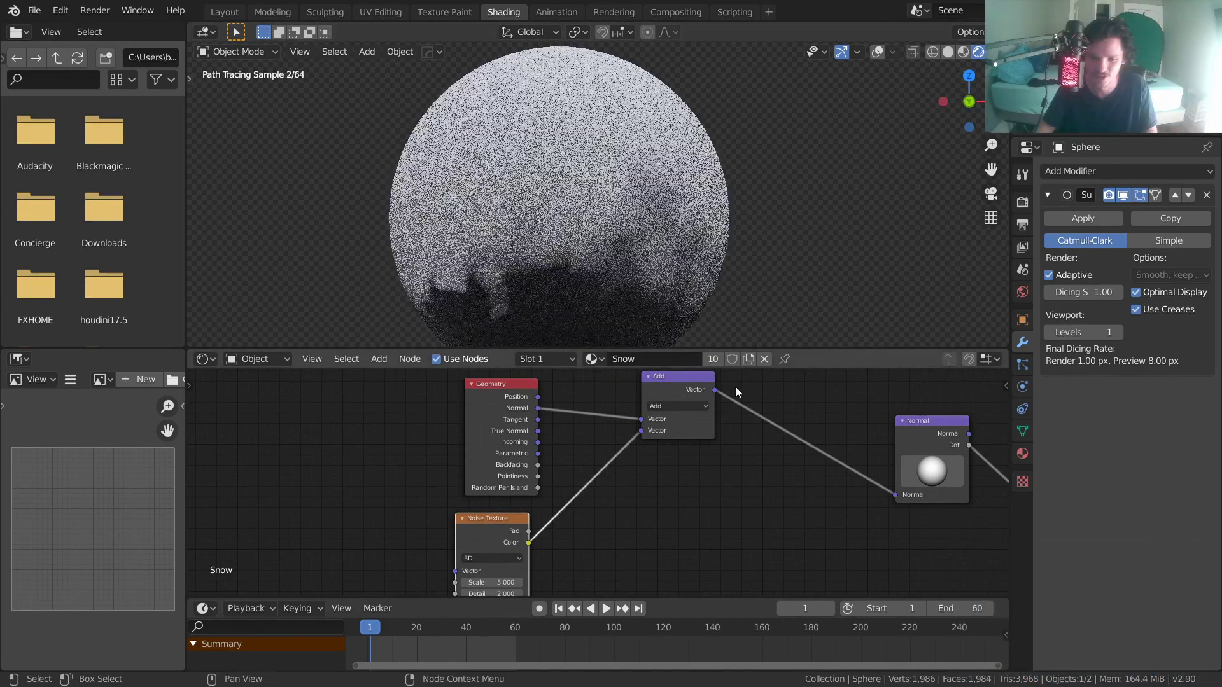
Try linking the Geometry node's Normal output directly to the Normal node, bypassing the Add node, and undo it
middle_click_drag(542, 417, 427, 485)
left_click_drag(423, 478, 780, 562)
key("ctrl+z")
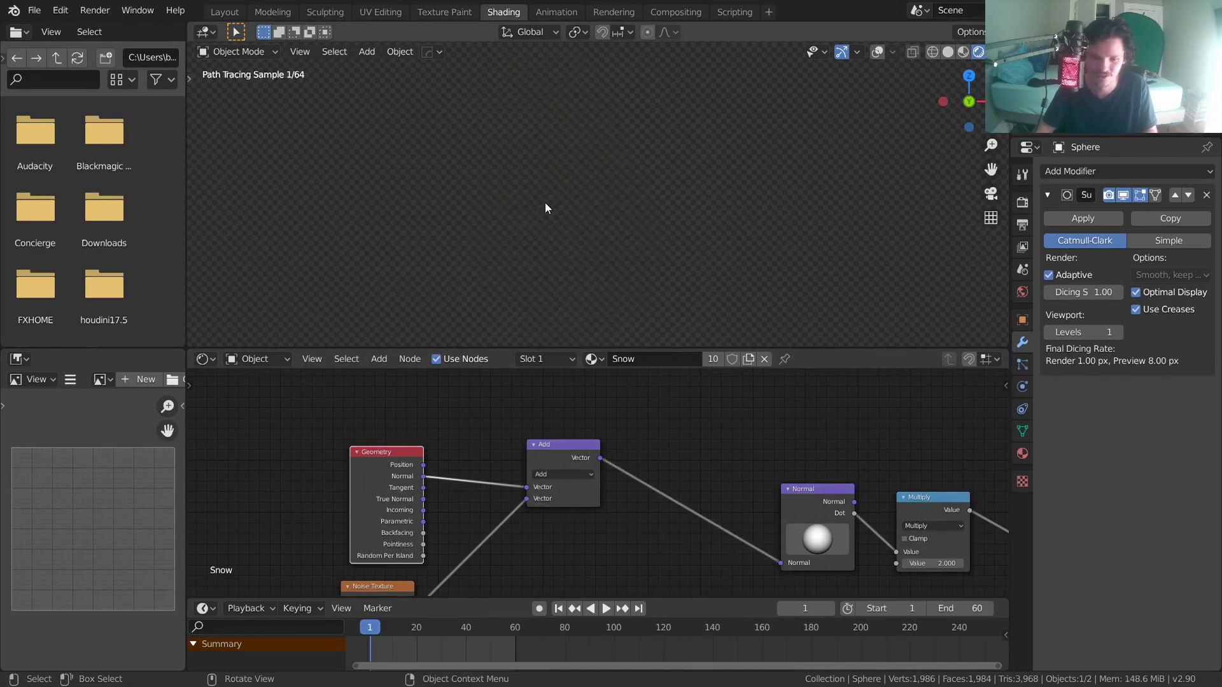
Duplicate the vector Add node onto the link before the Normal node, and set all three of its vector components to -0.5
left_click_drag(569, 455, 511, 464)
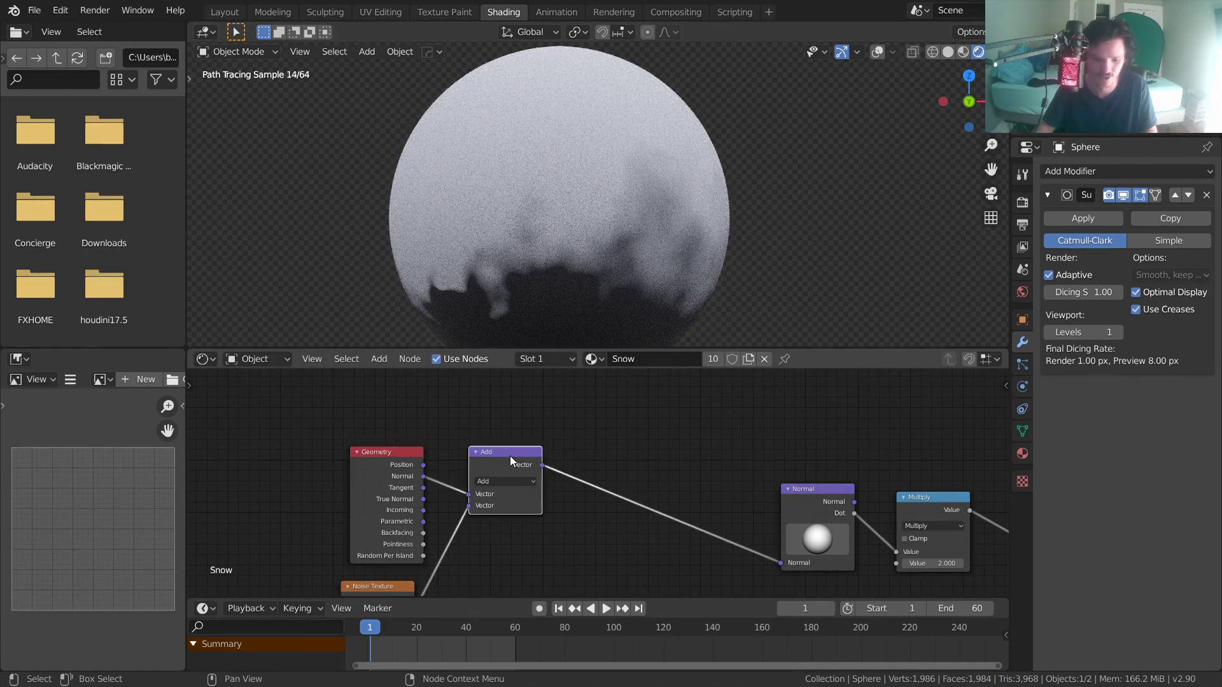
key("shift+d")
left_click(652, 471)
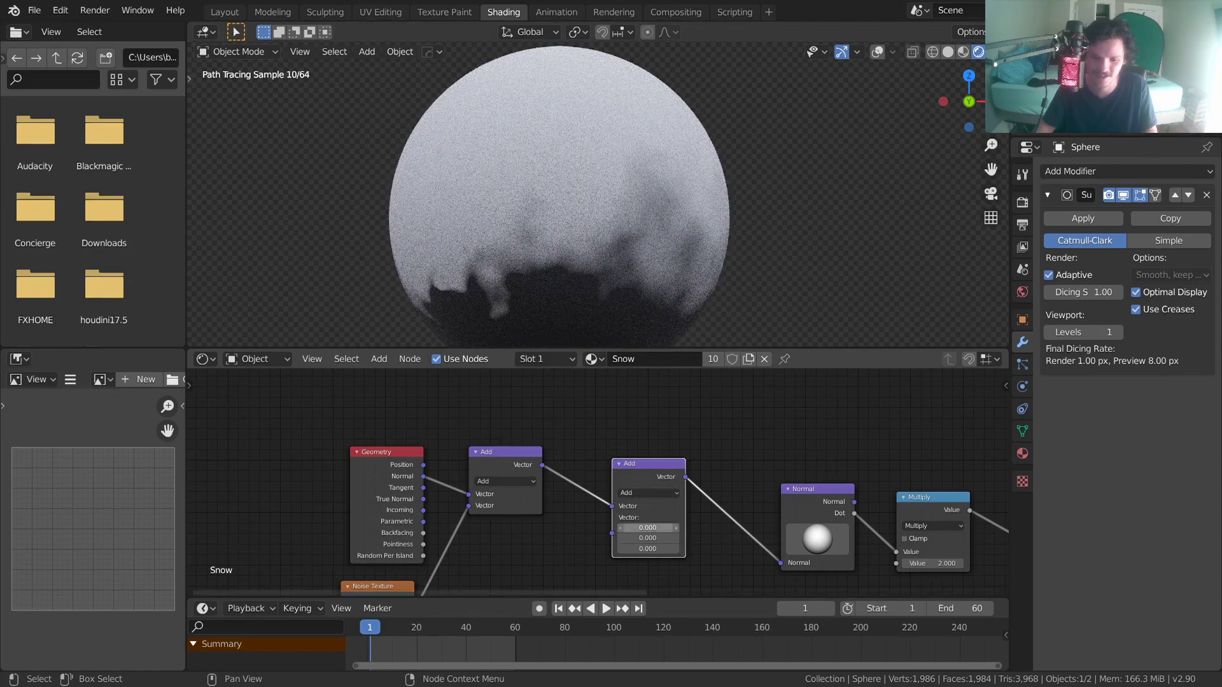
left_click_drag(657, 529, 657, 548)
type("-0.5")
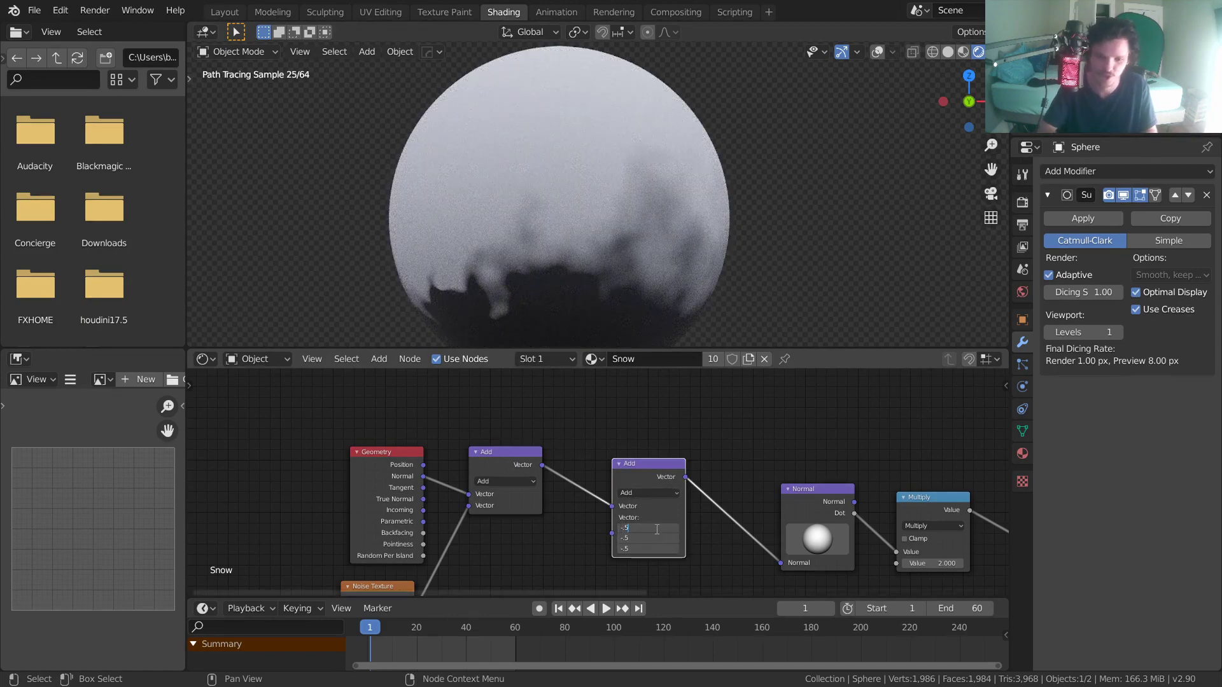
key("Return")
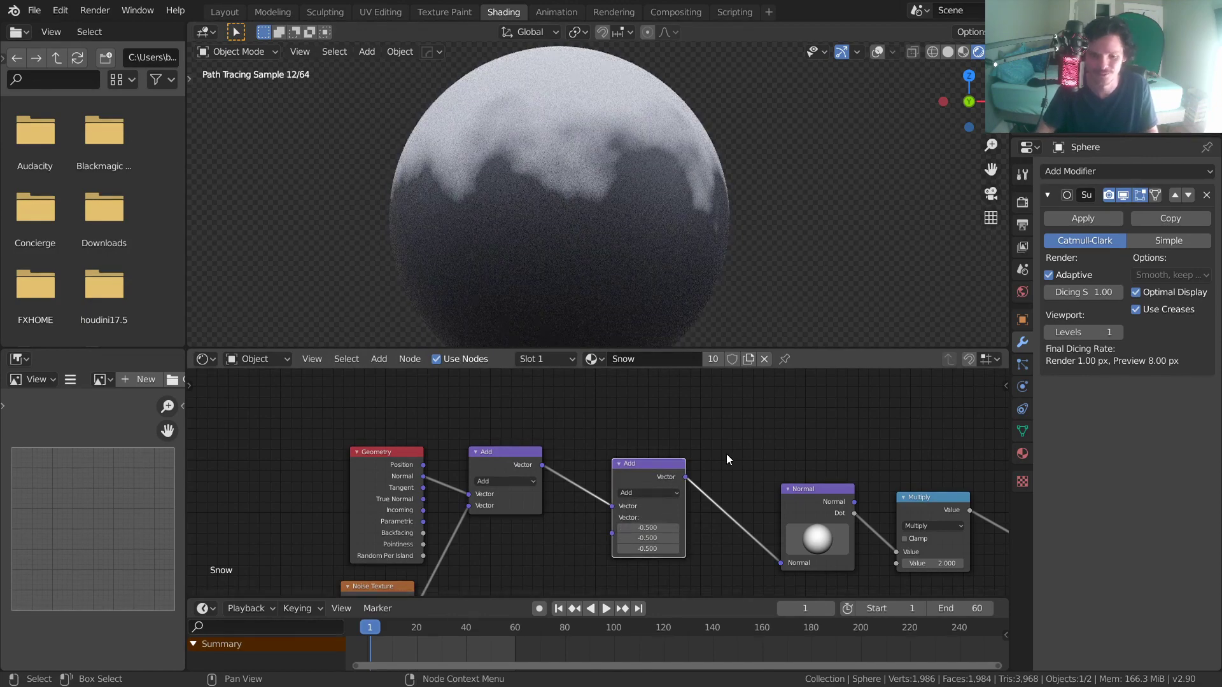
Tidy the layout by moving the second Add node closer to the first and the Noise Texture directly beneath the Geometry node
middle_click_drag(586, 480, 732, 451)
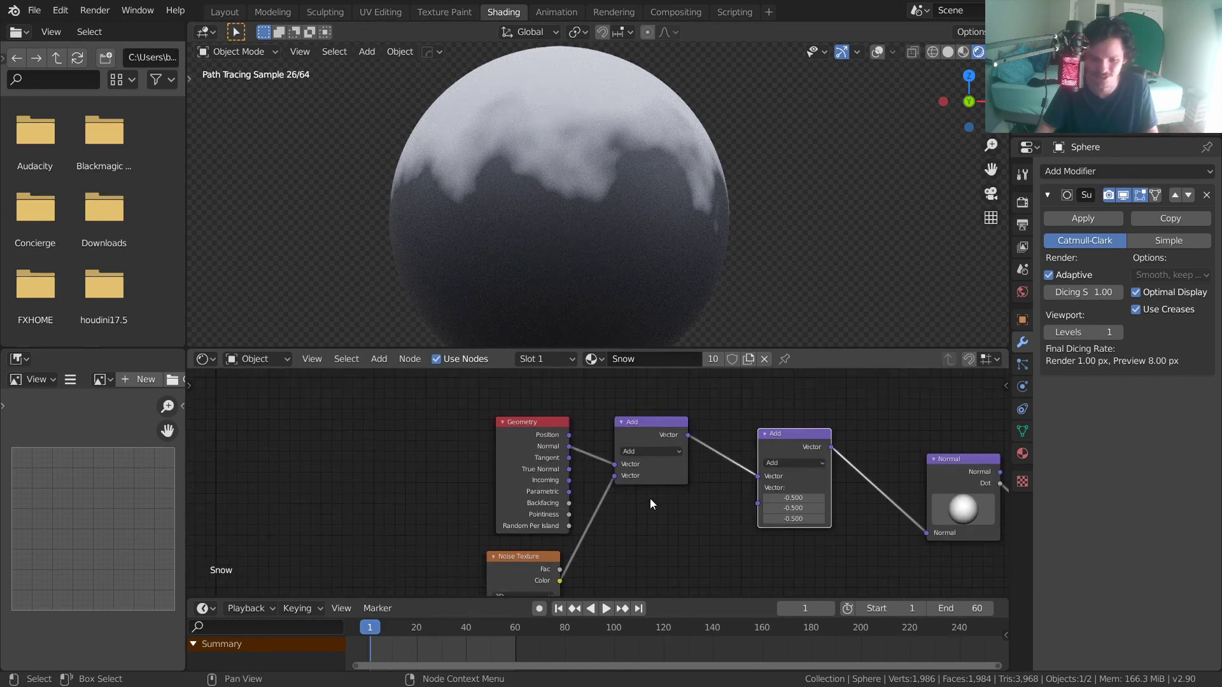
middle_click_drag(602, 497, 591, 459)
left_click_drag(510, 517, 522, 500)
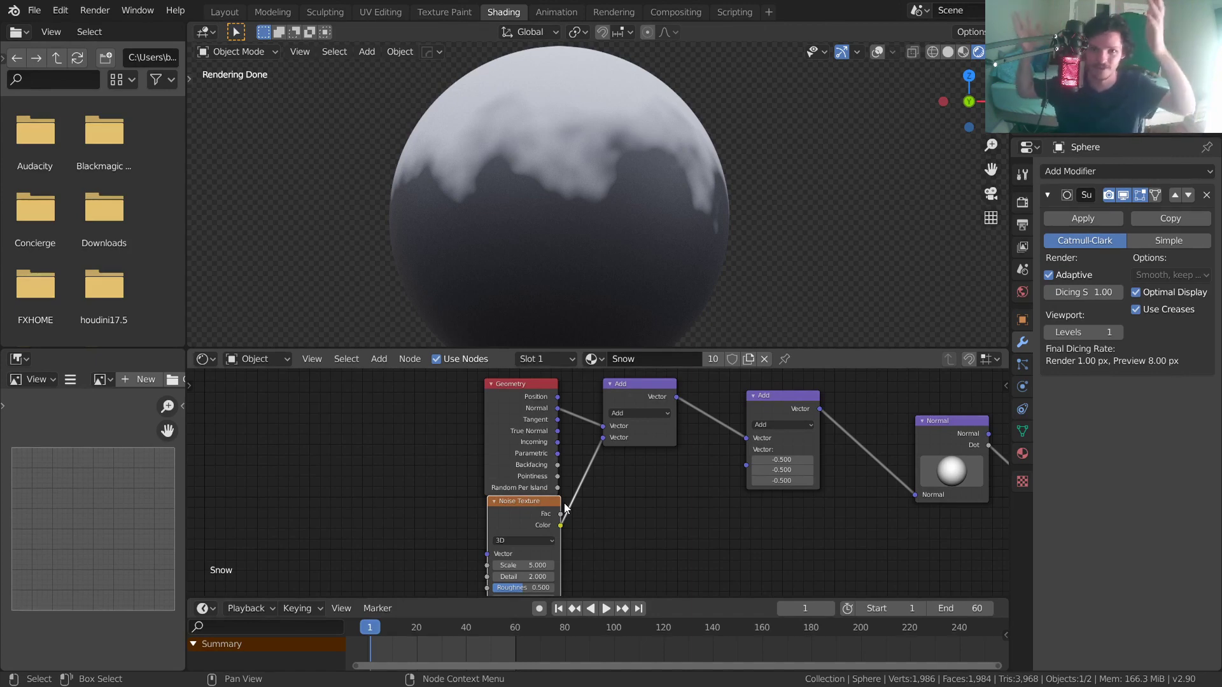
left_click(785, 407)
left_click_drag(785, 408, 760, 408)
left_click_drag(497, 505, 480, 513)
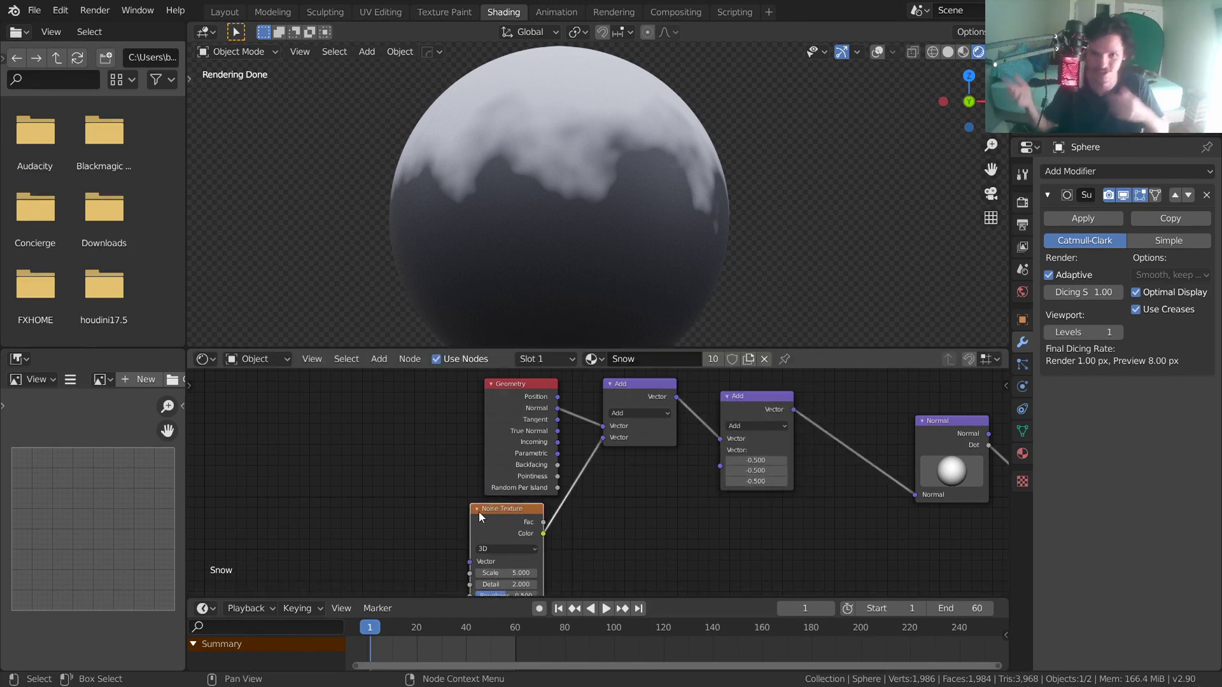
Raise the Noise Texture's Detail to 16 while checking the snow edge up close
scroll(570, 208, "down", 5)
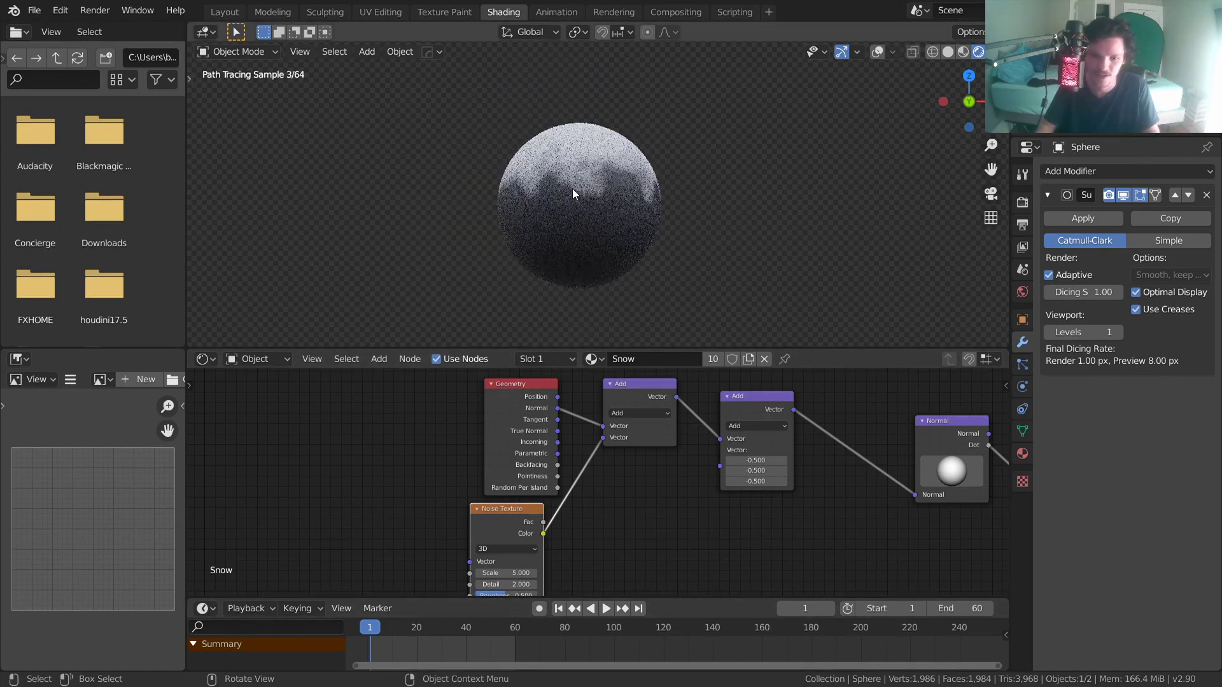
scroll(599, 482, "up", 2)
scroll(566, 172, "up", 4)
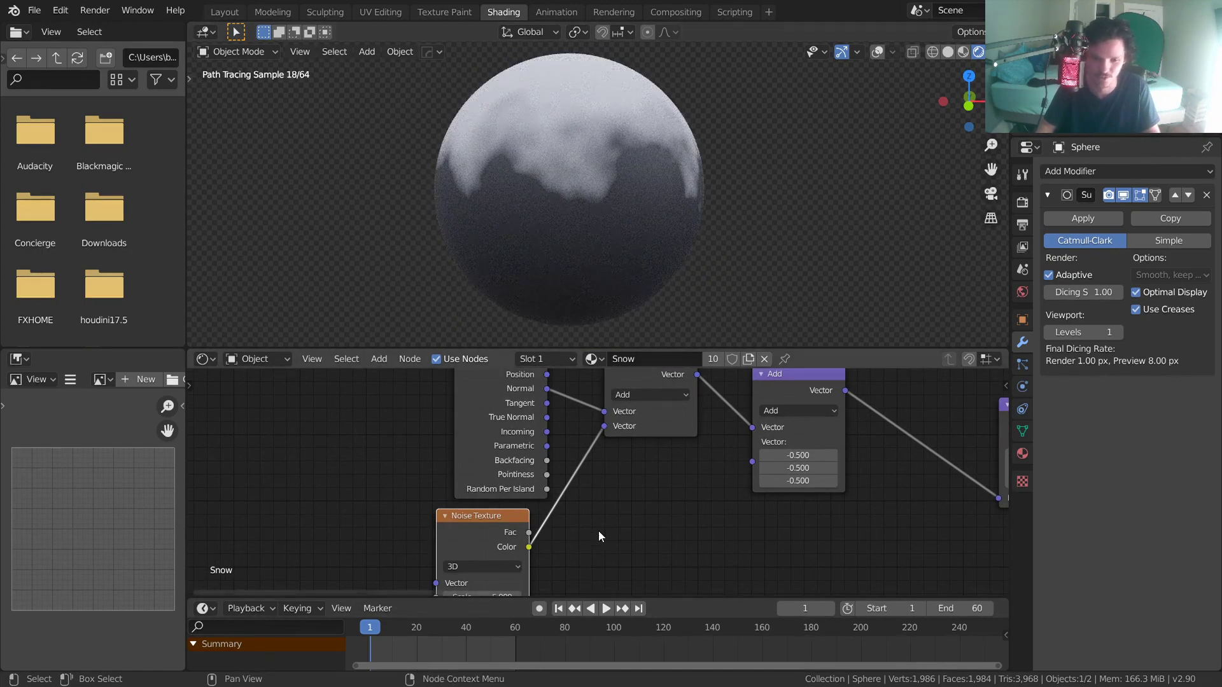
middle_click_drag(598, 530, 598, 441)
scroll(565, 174, "up", 1)
scroll(565, 174, "up", 1)
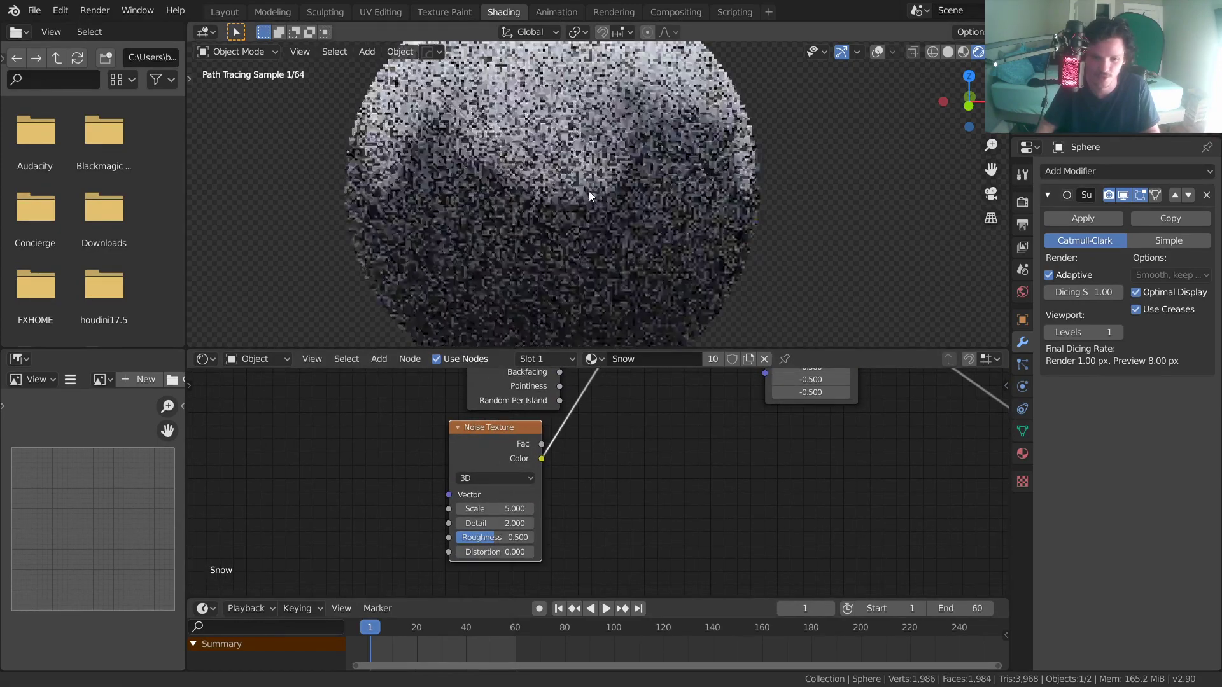
left_click_drag(496, 524, 554, 523)
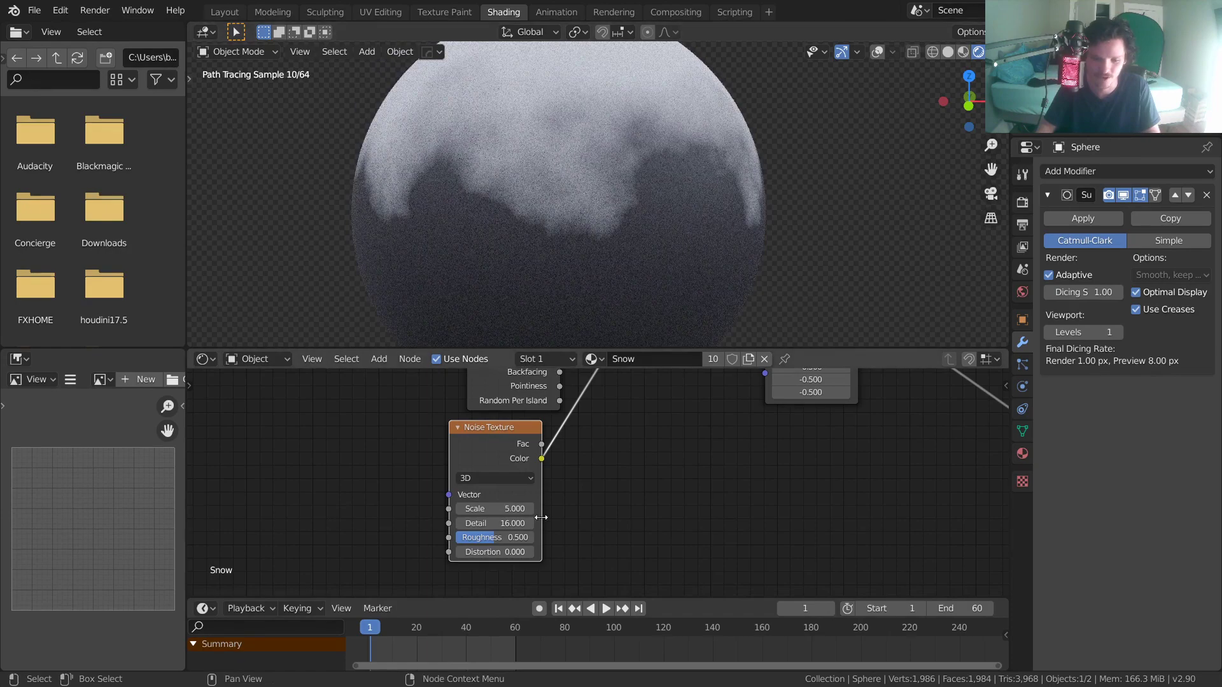
Try a Detail of 1 on the Noise Texture for comparison, and set it back to 16
left_click(522, 523)
type("1")
key("Return")
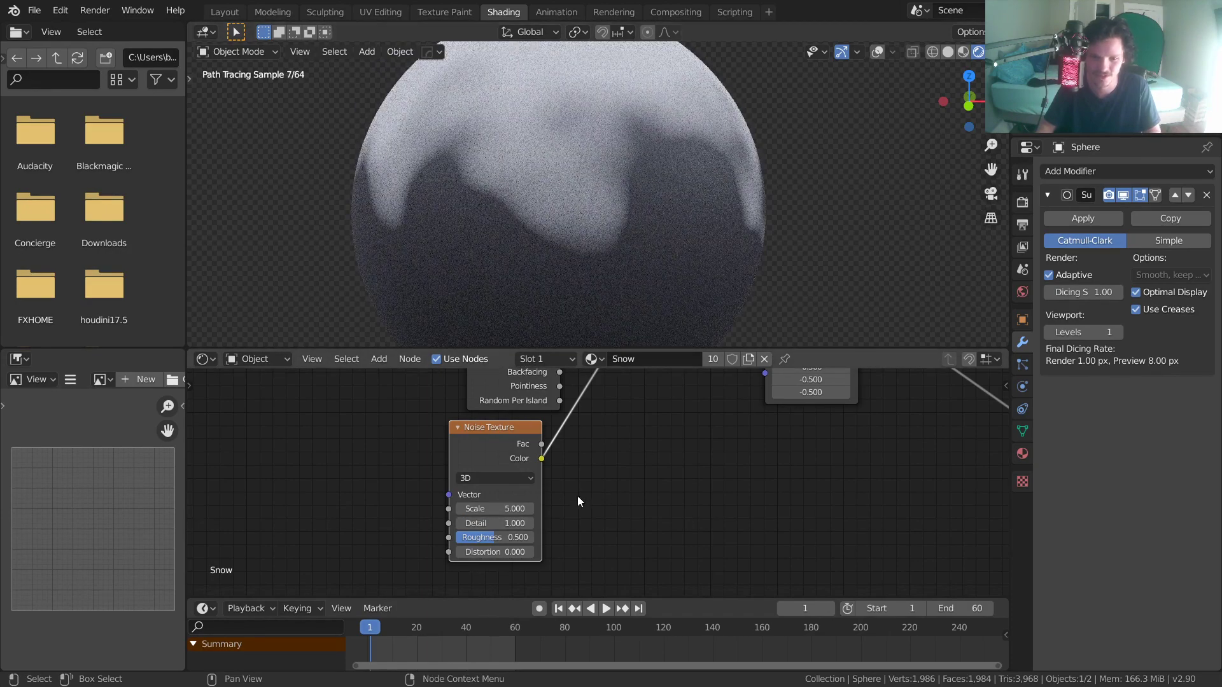
left_click(517, 522)
type("16")
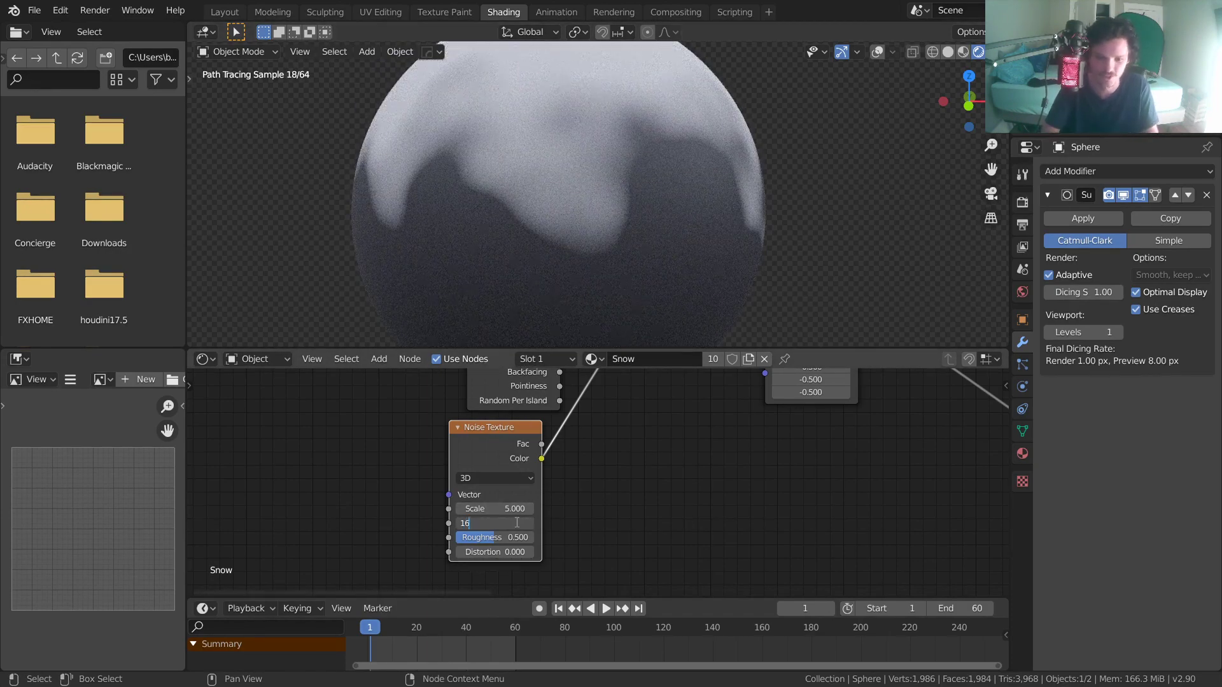
key("Return")
Inspect the snow coverage on the whole sphere from farther away and slightly above
scroll(604, 197, "down", 4)
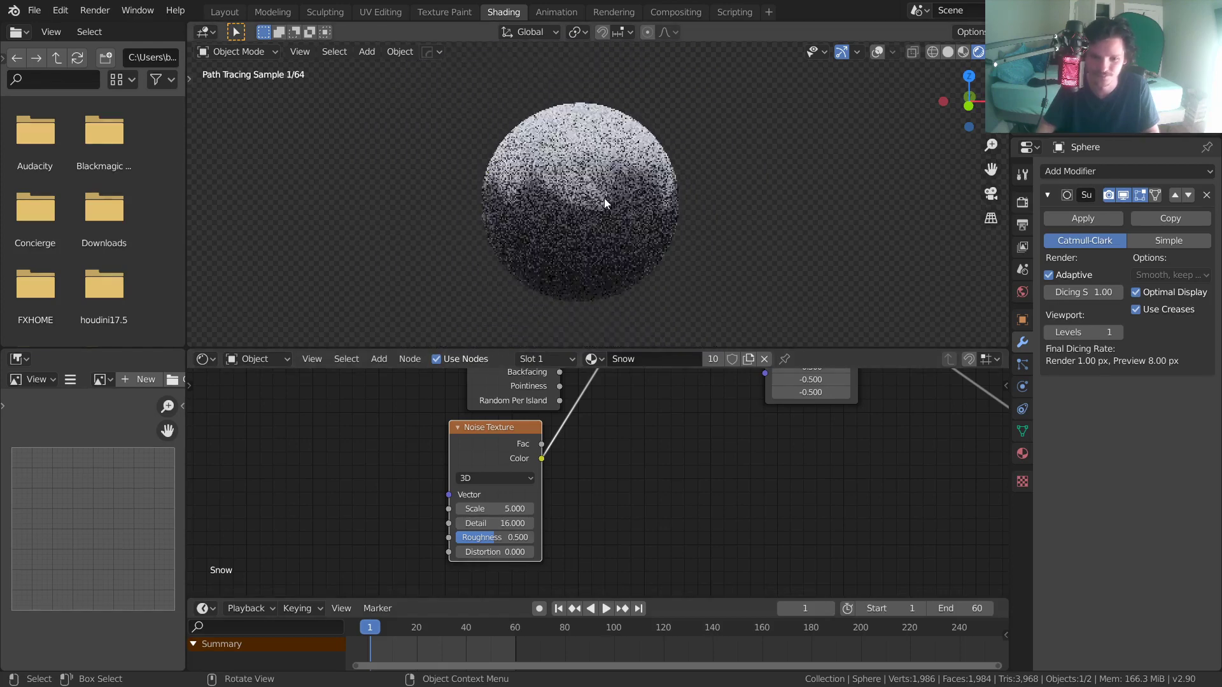
middle_click_drag(763, 404, 531, 496)
scroll(583, 170, "down", 2)
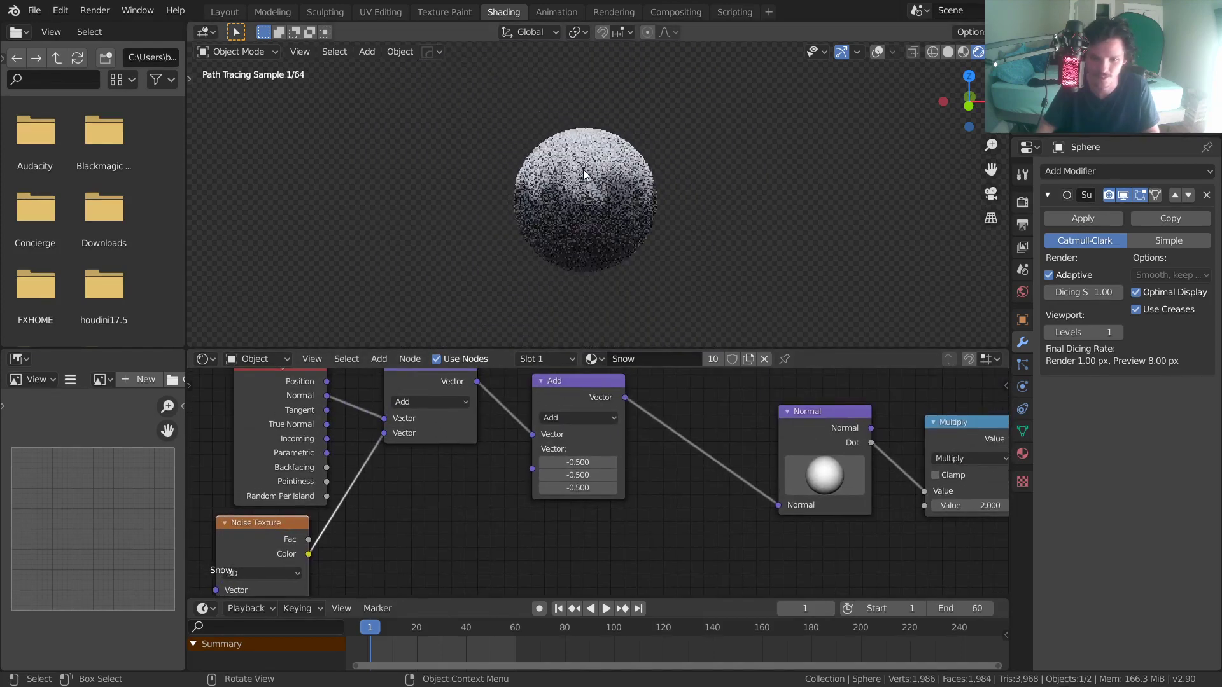
middle_click_drag(583, 170, 591, 200)
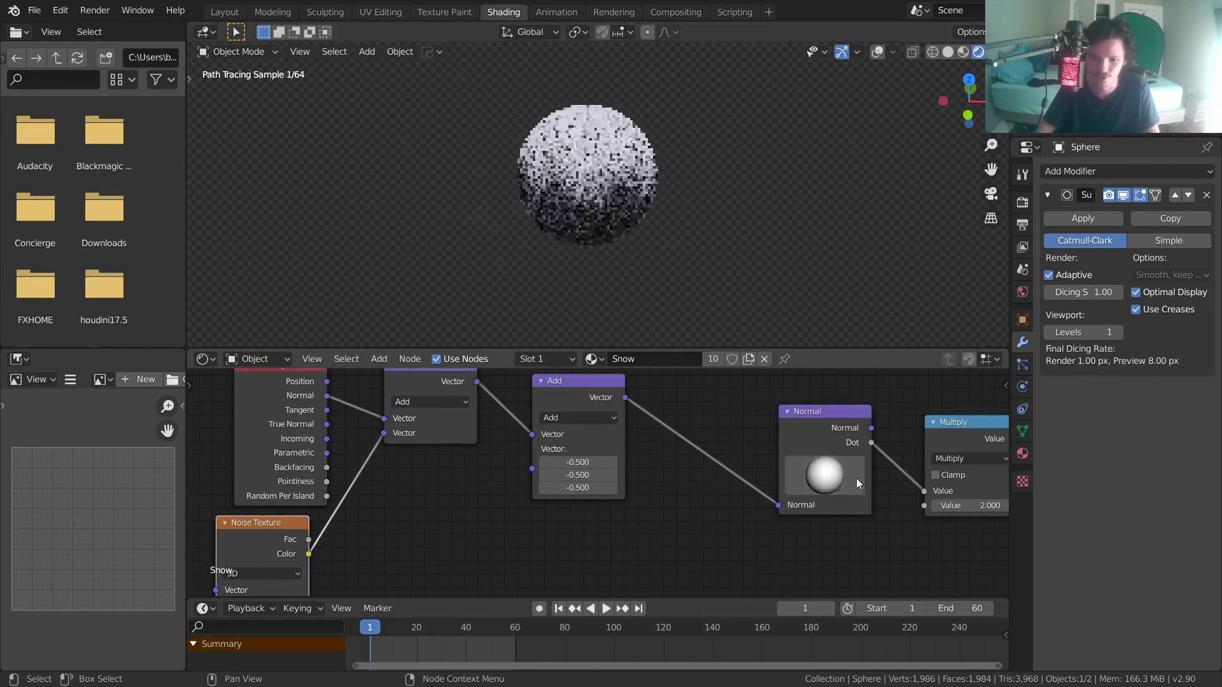
Move the Principled BSDF, Diffuse BSDF and Mix Shader together away from the Material Output to make room
left_click_drag(856, 479, 832, 472)
middle_click_drag(835, 486, 342, 539)
scroll(666, 382, "down", 7)
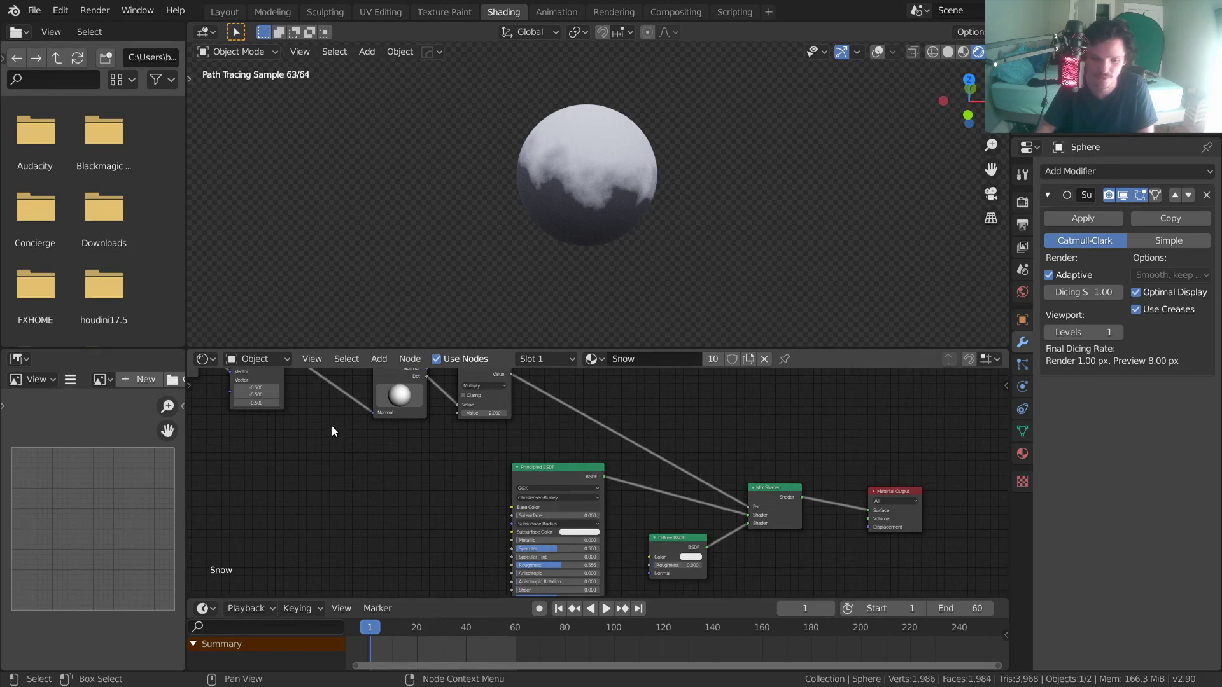
left_click_drag(457, 563, 761, 485)
key("g")
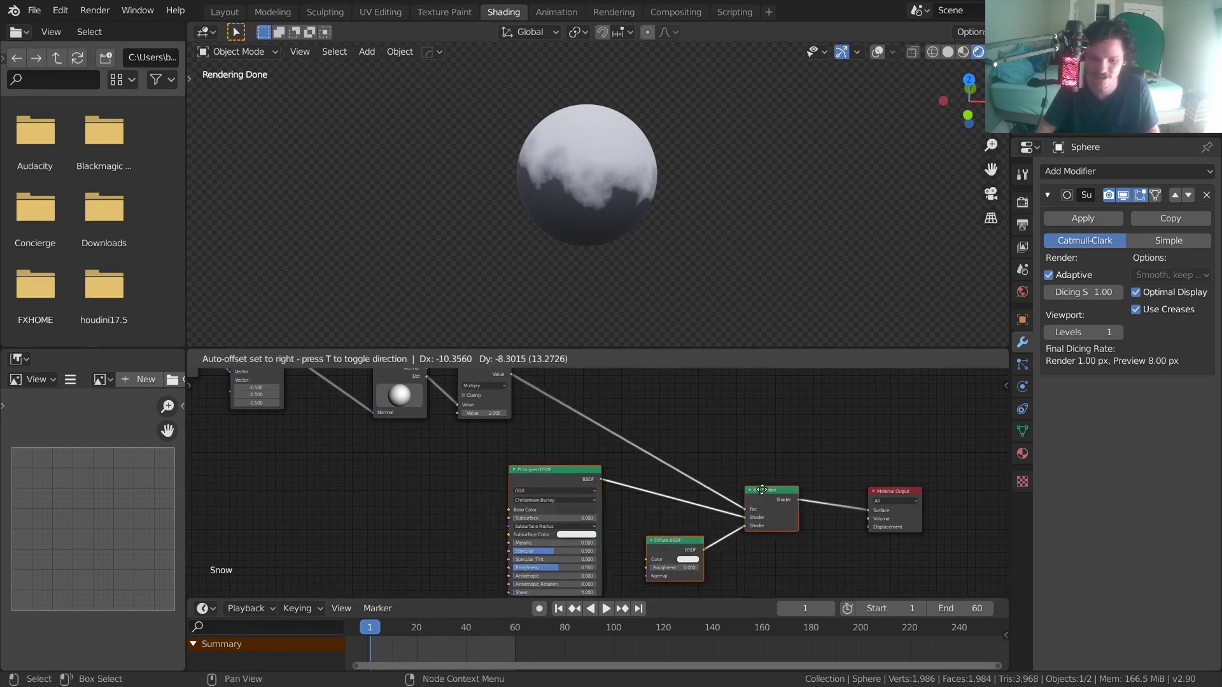
left_click(589, 474)
Add a Displacement node beside the Material Output and connect it to the output's Displacement input
key("shift+a")
left_click(734, 407)
type("d")
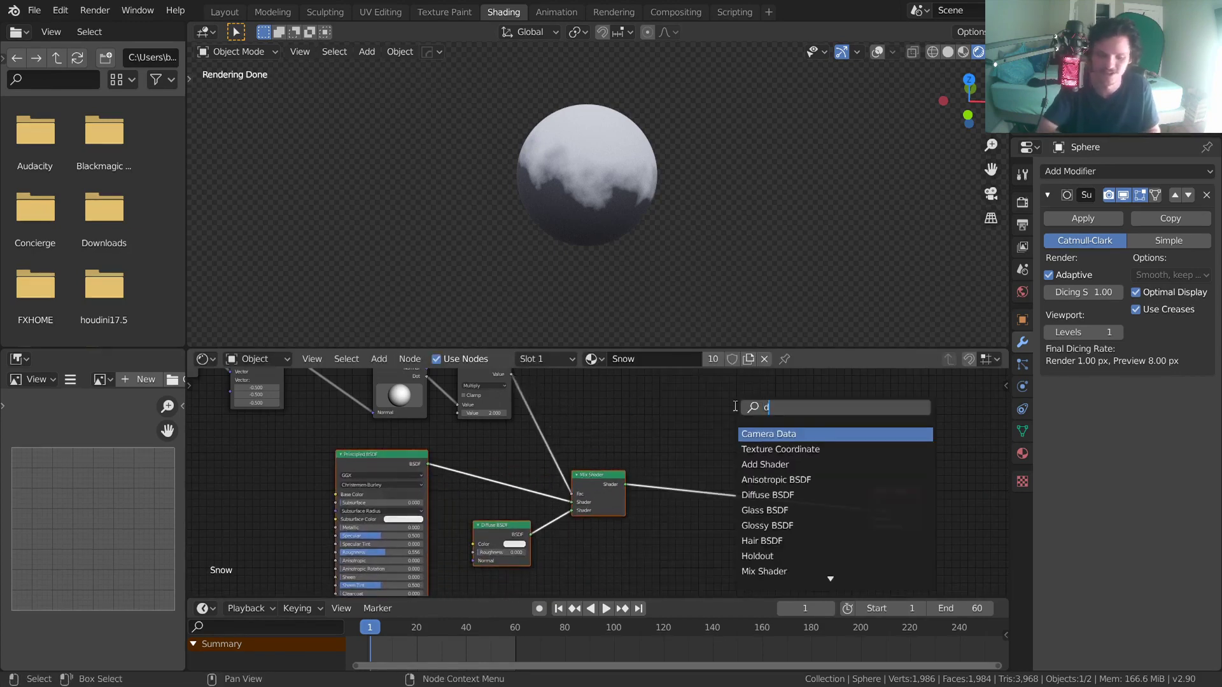
type("isp")
key("Return")
left_click(815, 556)
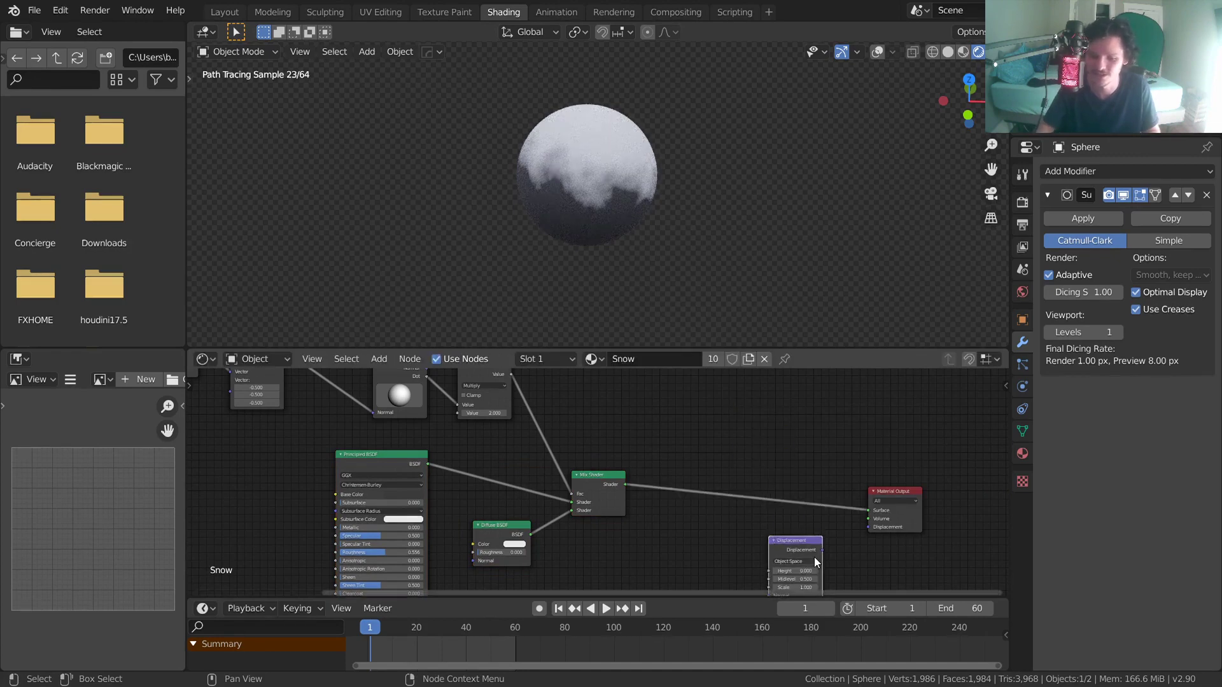
left_click_drag(821, 550, 868, 527)
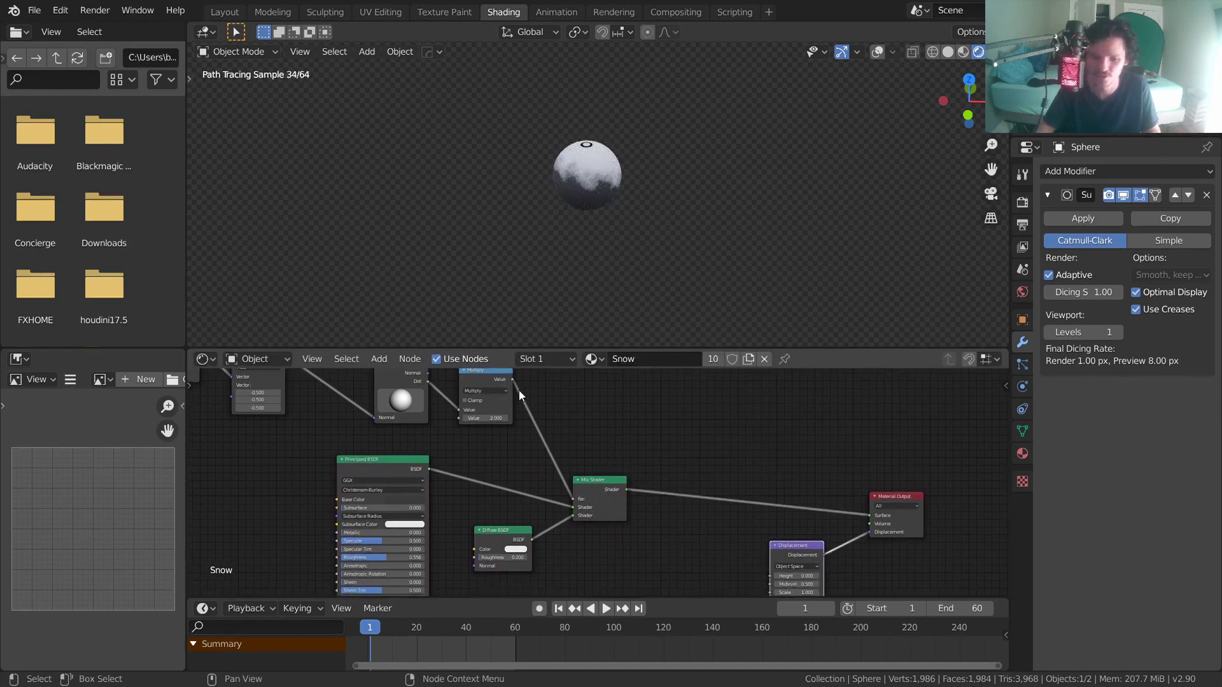
Feed the Multiply node's Value into the Displacement node's Height and check the displaced sphere
left_click_drag(515, 382, 586, 384)
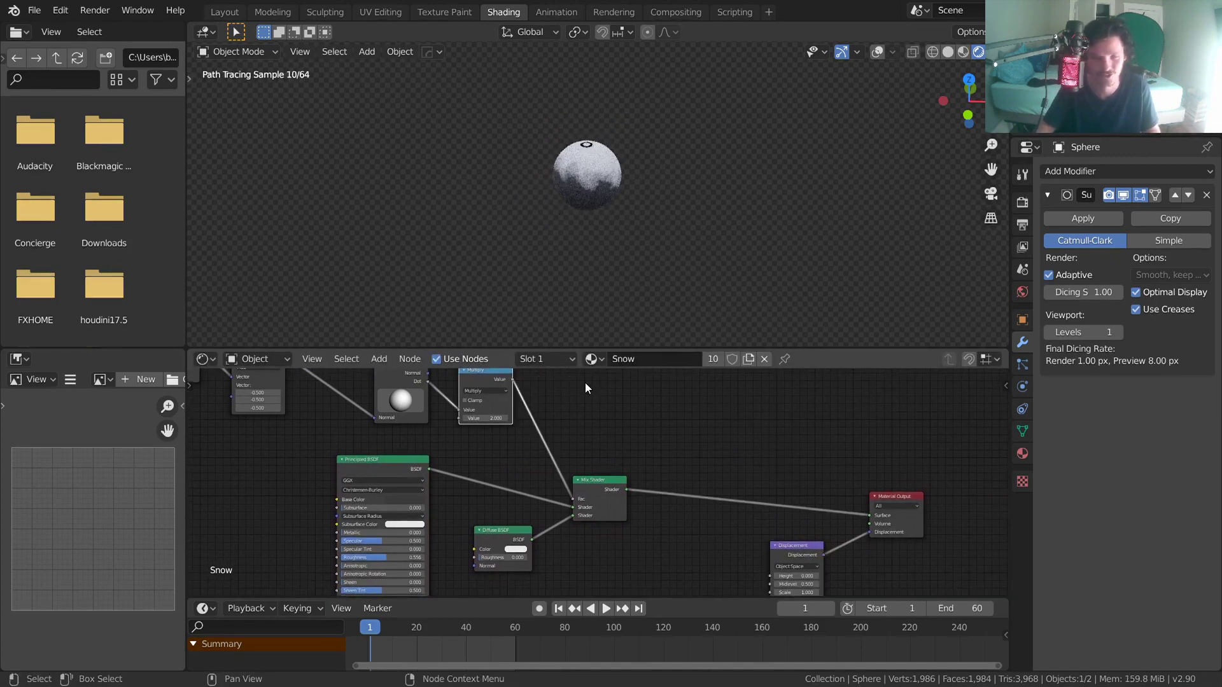
scroll(586, 388, "down", 2)
middle_click_drag(572, 395, 511, 396)
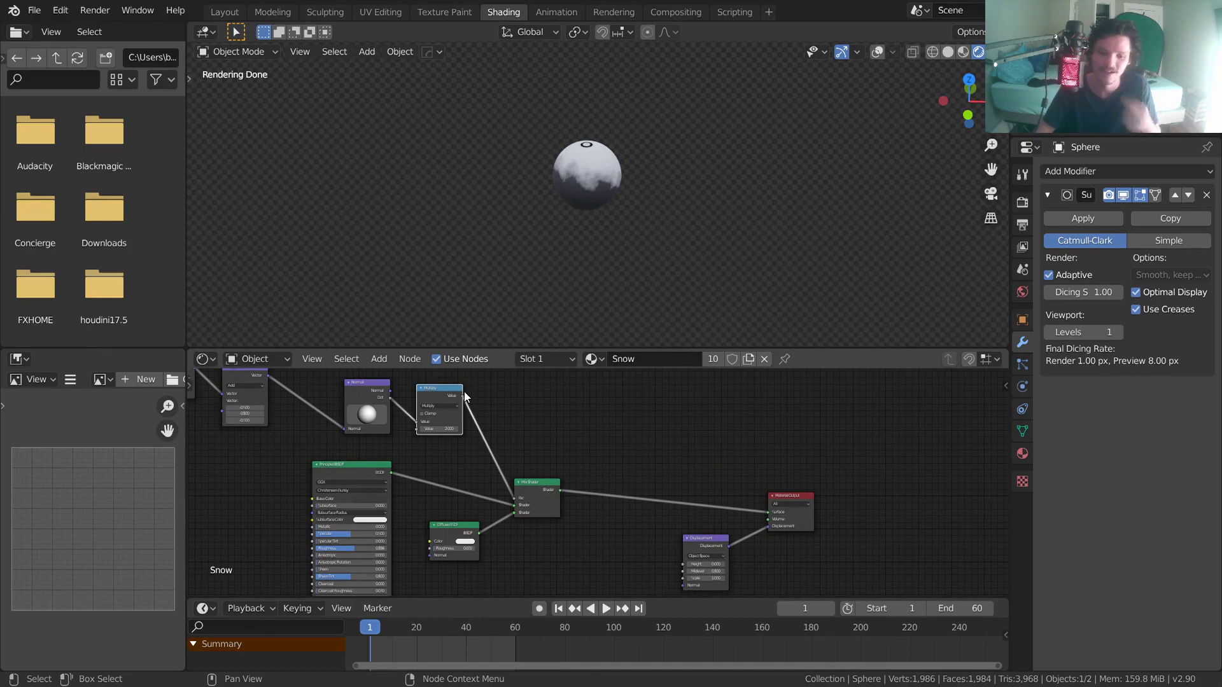
left_click_drag(462, 395, 678, 563)
scroll(744, 501, "up", 3)
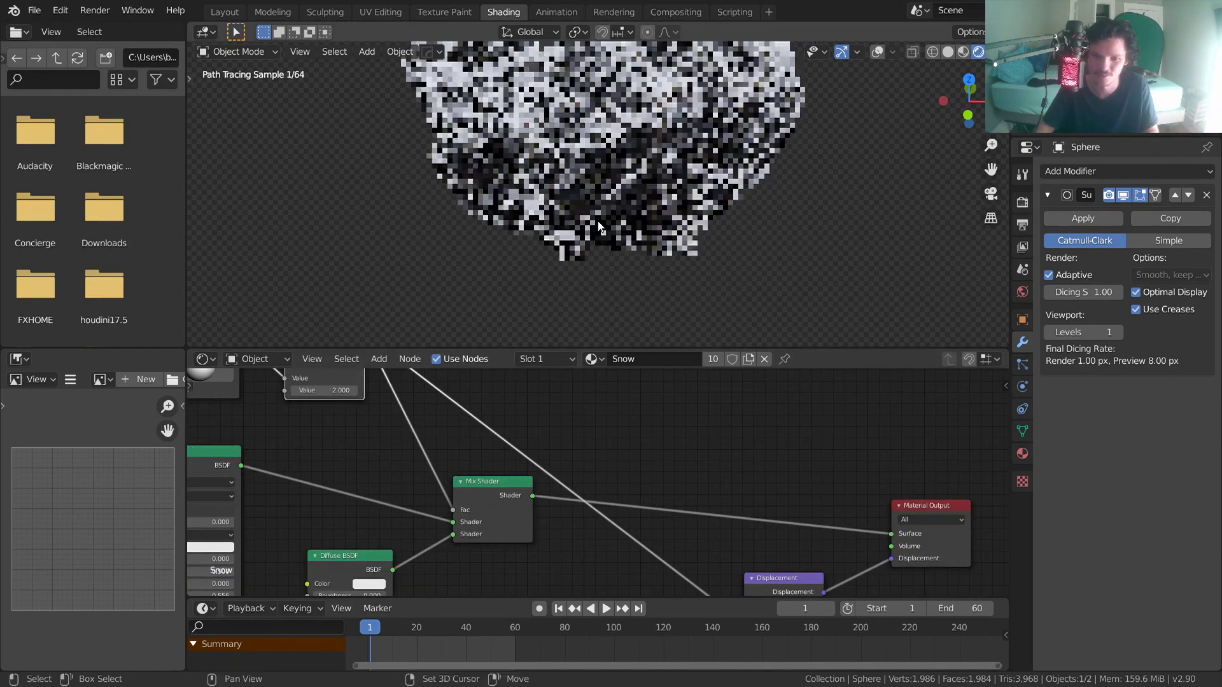
scroll(678, 200, "down", 3)
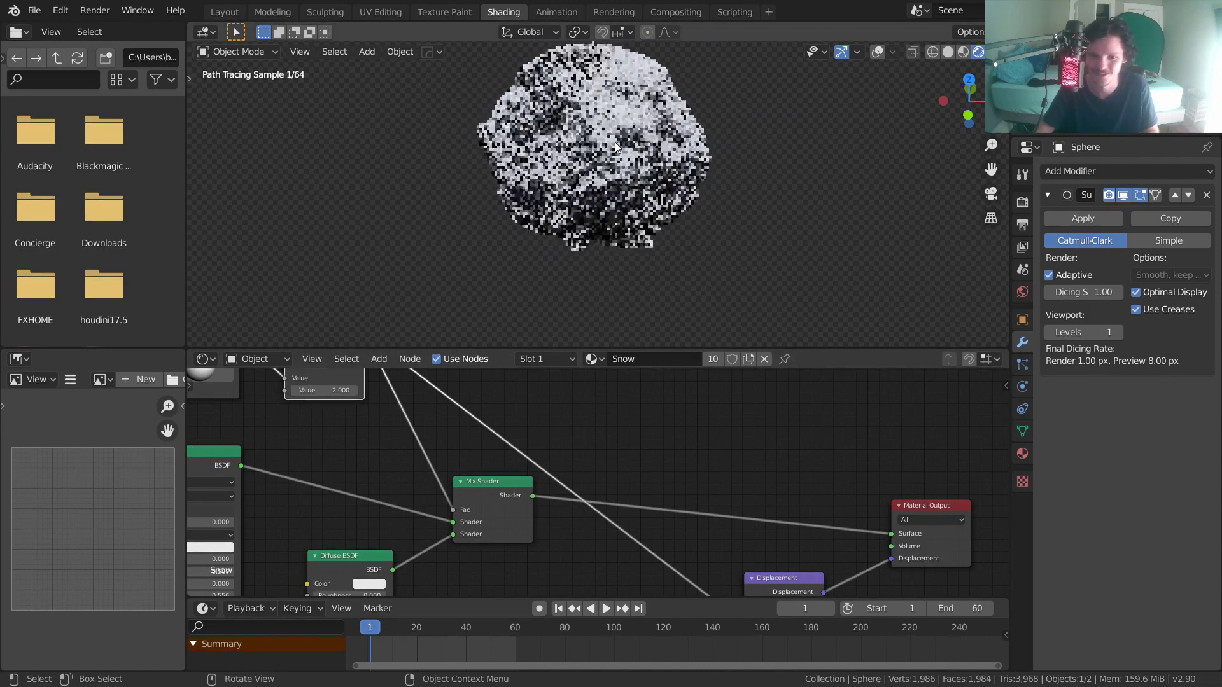
Set the Displacement node's Midlevel to 0
middle_click_drag(807, 444, 700, 349)
scroll(728, 497, "up", 2)
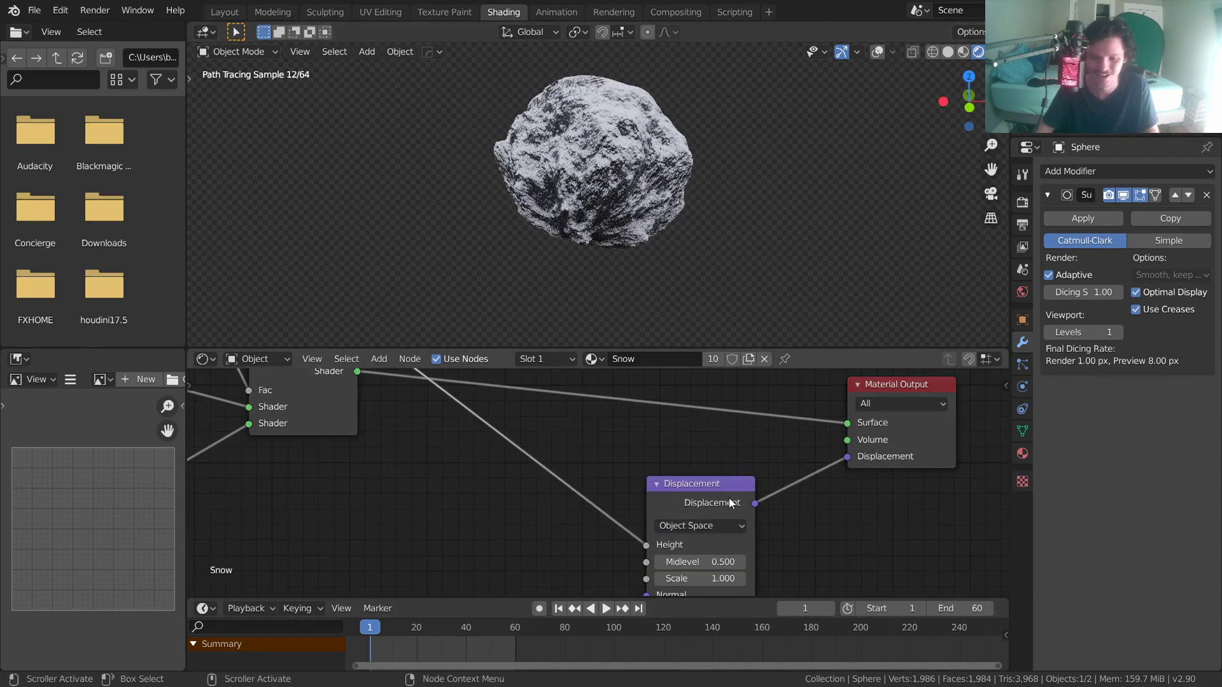
middle_click_drag(728, 498, 637, 465)
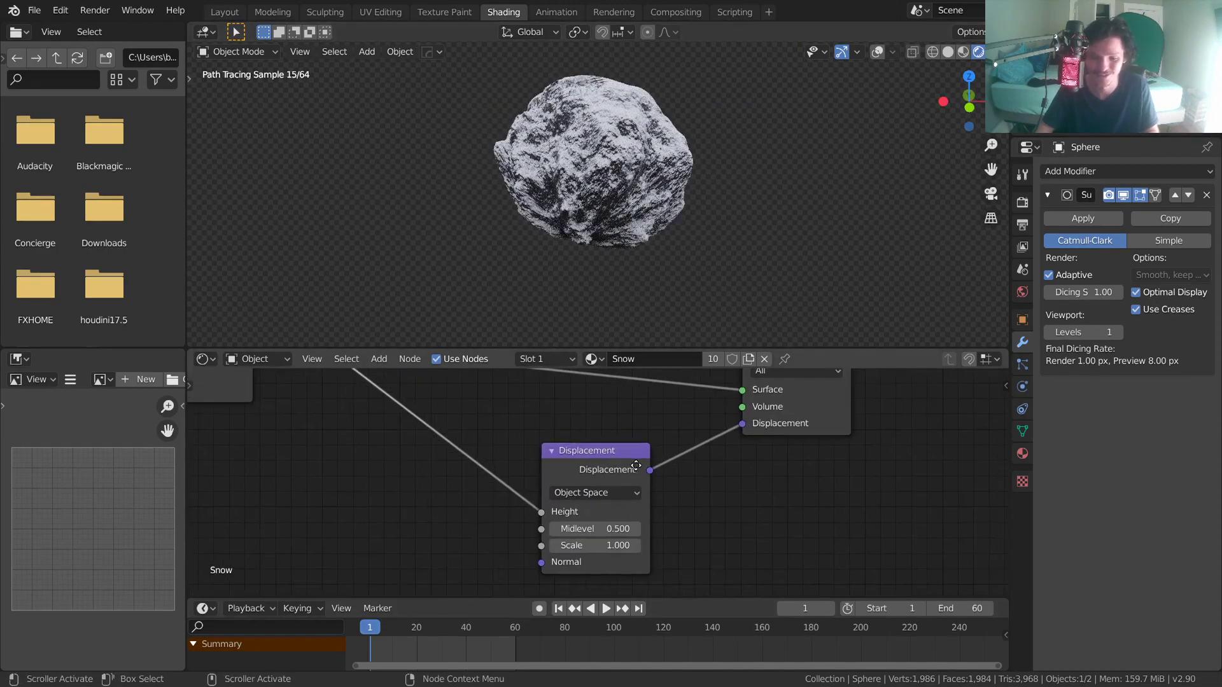
double_click(603, 528)
type("0")
key("Return")
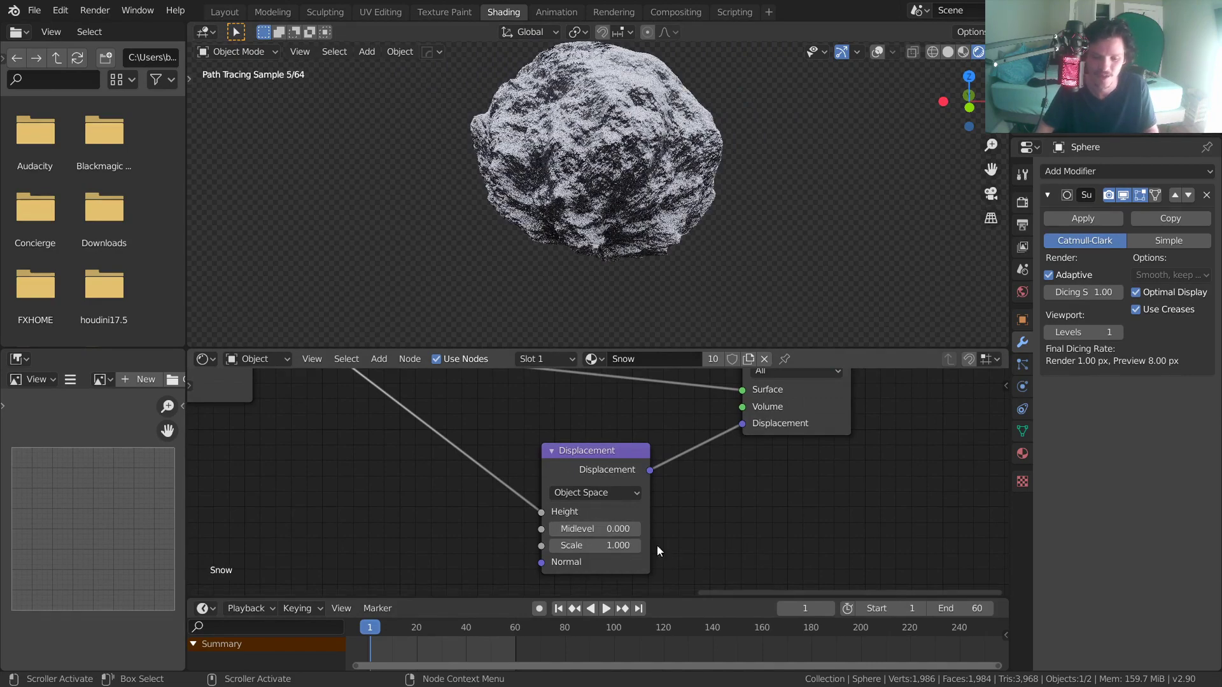
Try a Scale of 0 on the Displacement node, set it to 0.1, and inspect the rough surface up close
double_click(593, 546)
type("0")
key("Return")
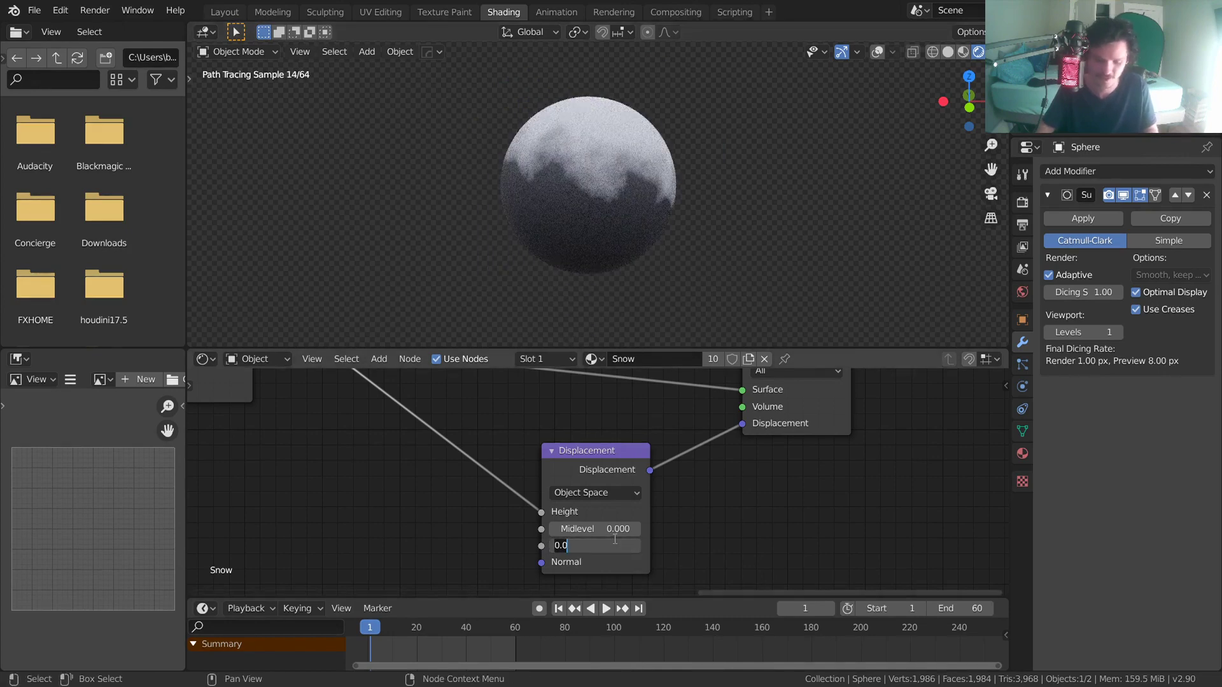
key("Return")
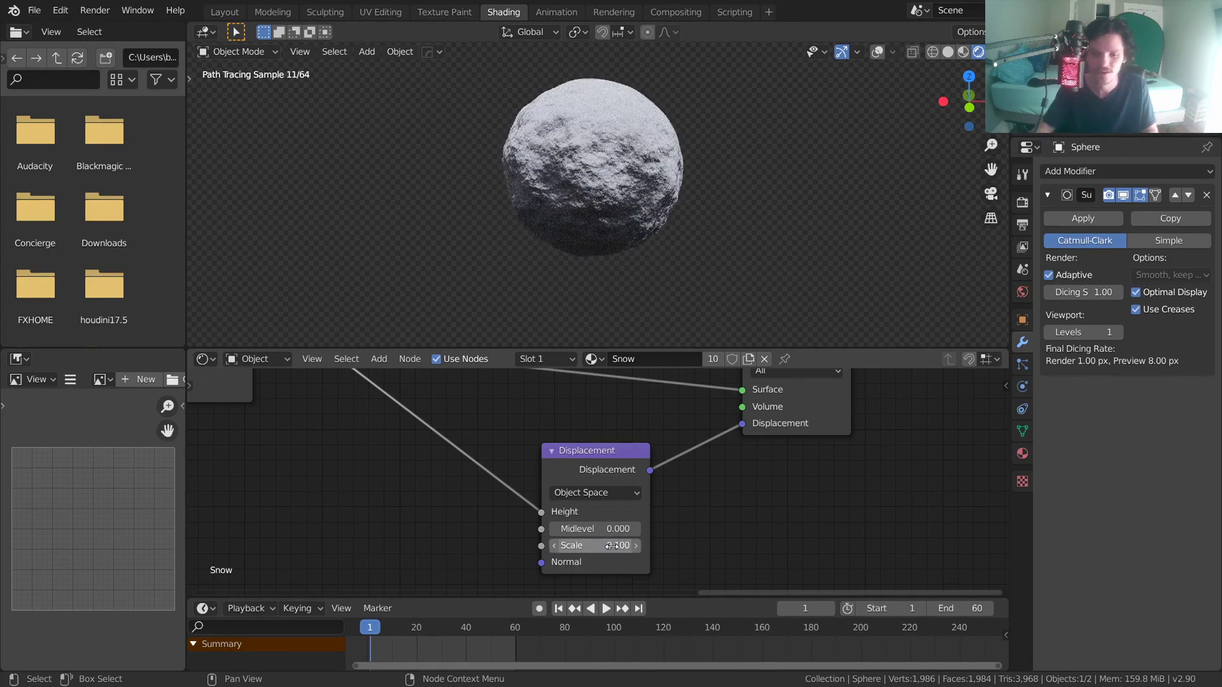
scroll(620, 173, "up", 2)
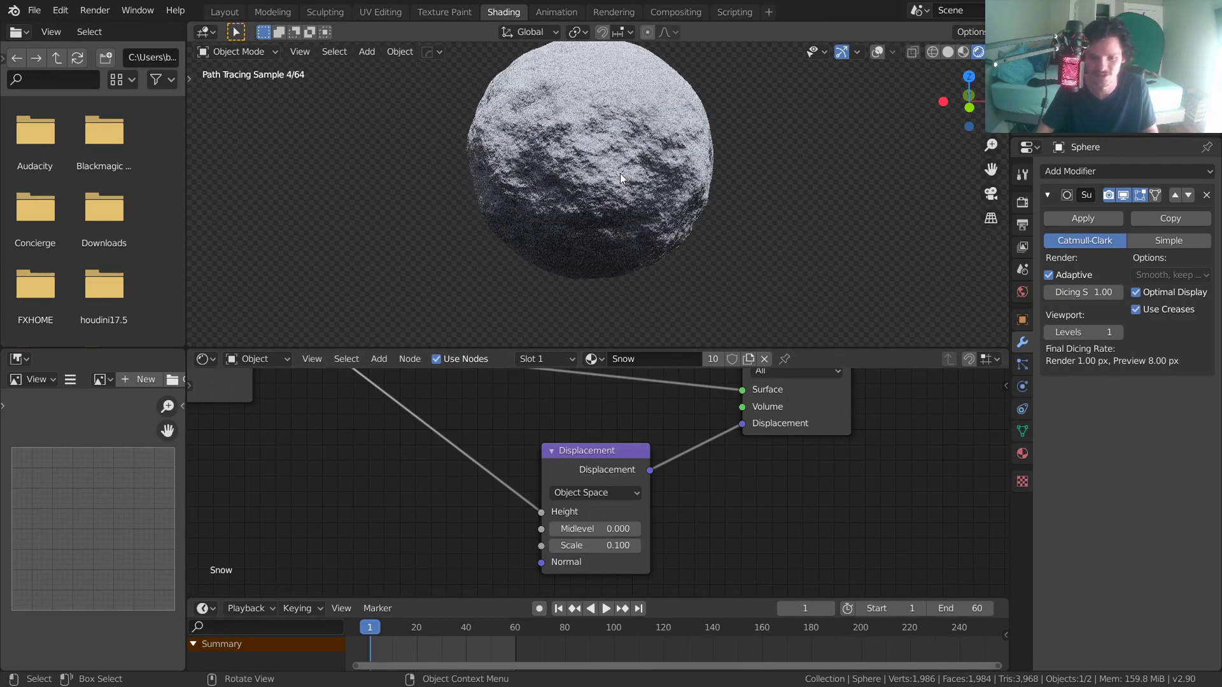
scroll(620, 173, "up", 2)
middle_click_drag(611, 155, 574, 224, "shift")
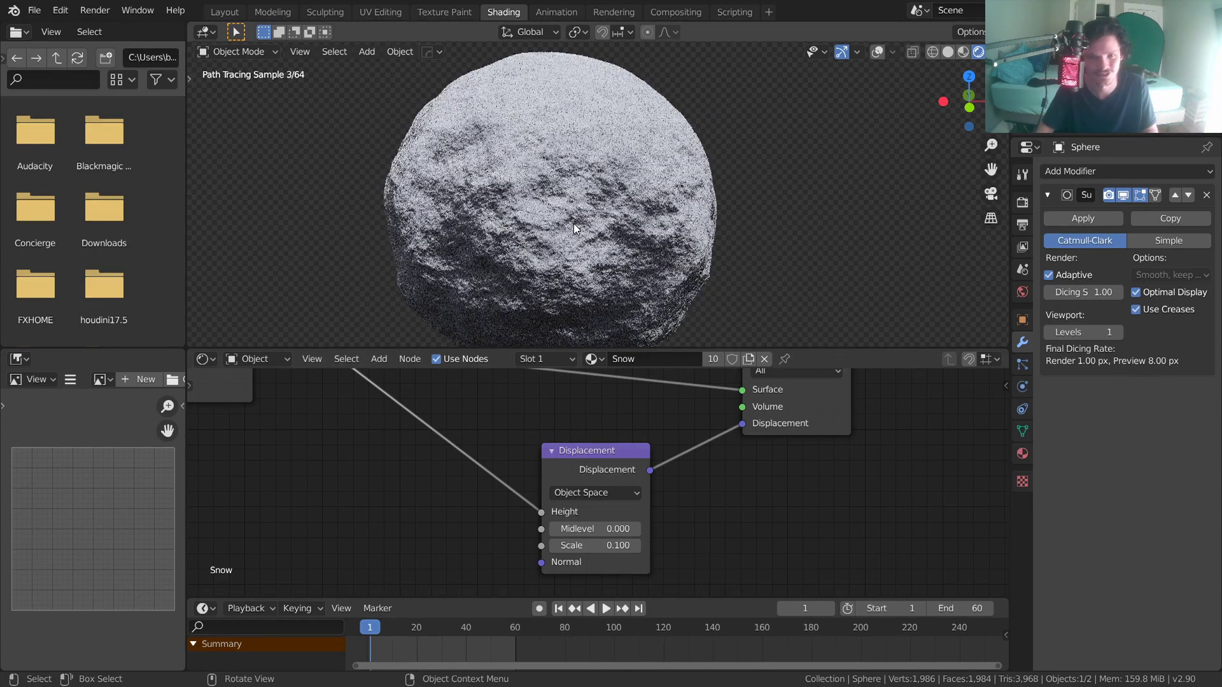
scroll(572, 223, "down", 1)
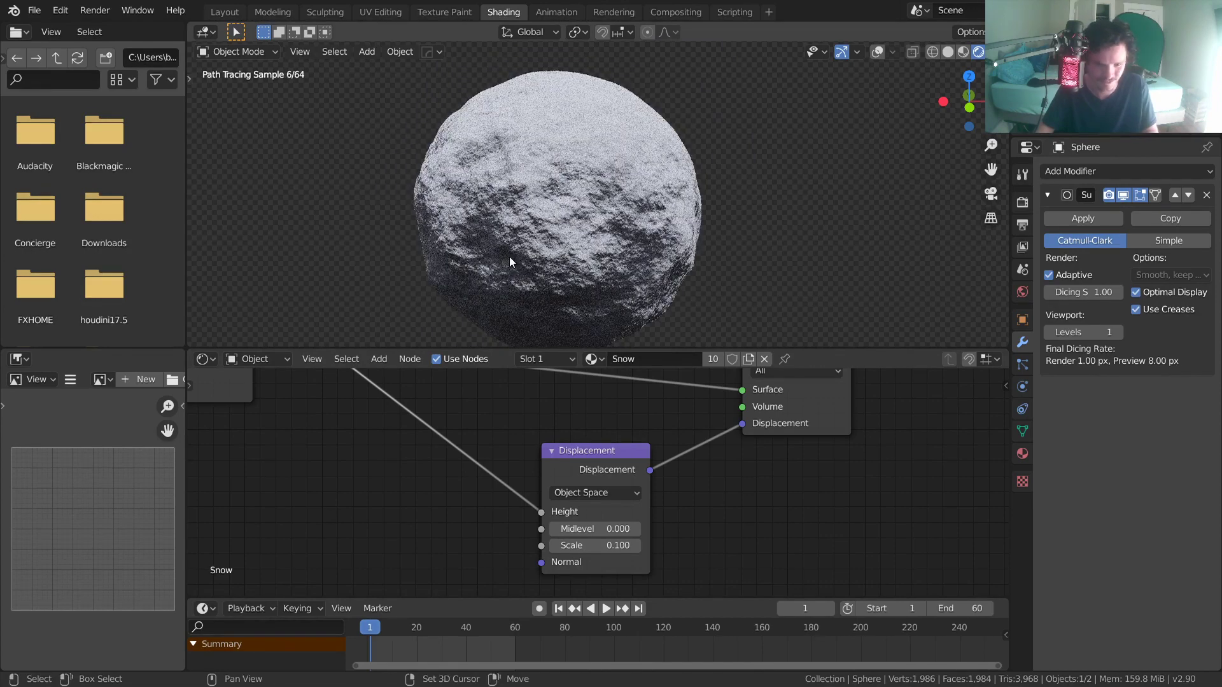
middle_click_drag(509, 257, 522, 196, "shift")
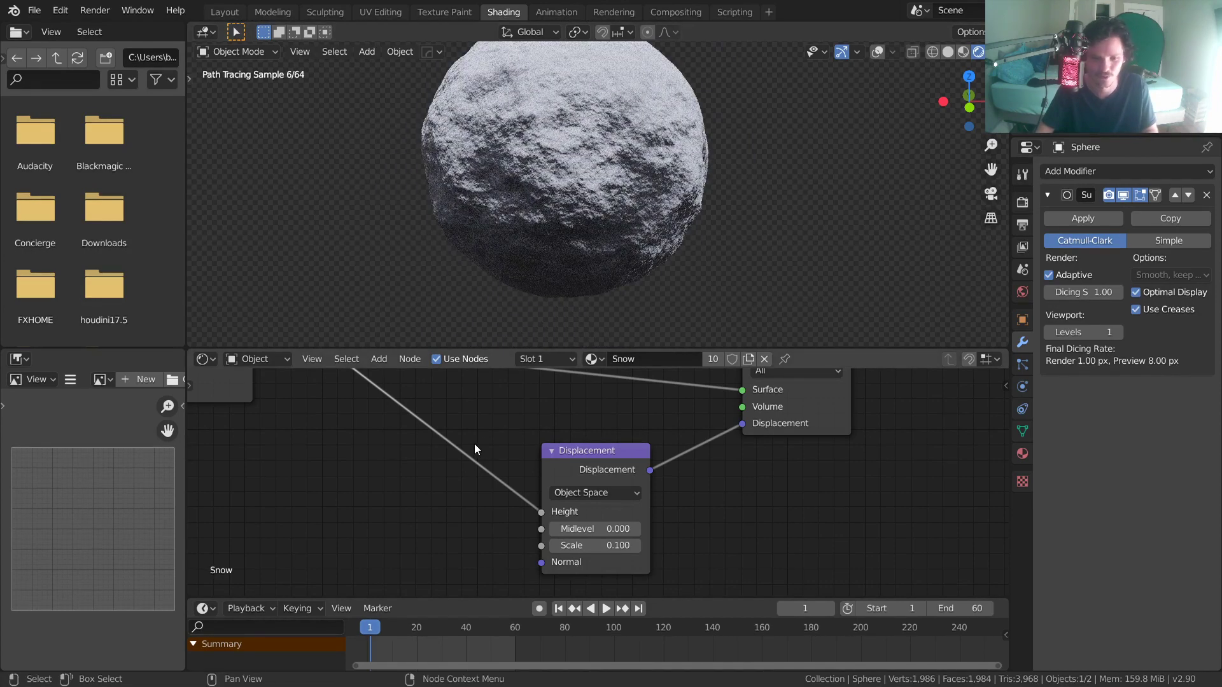
Preview the Multiply node's output on the sphere as a black-and-white mask
middle_click_drag(475, 444, 705, 553)
scroll(670, 511, "down", 1)
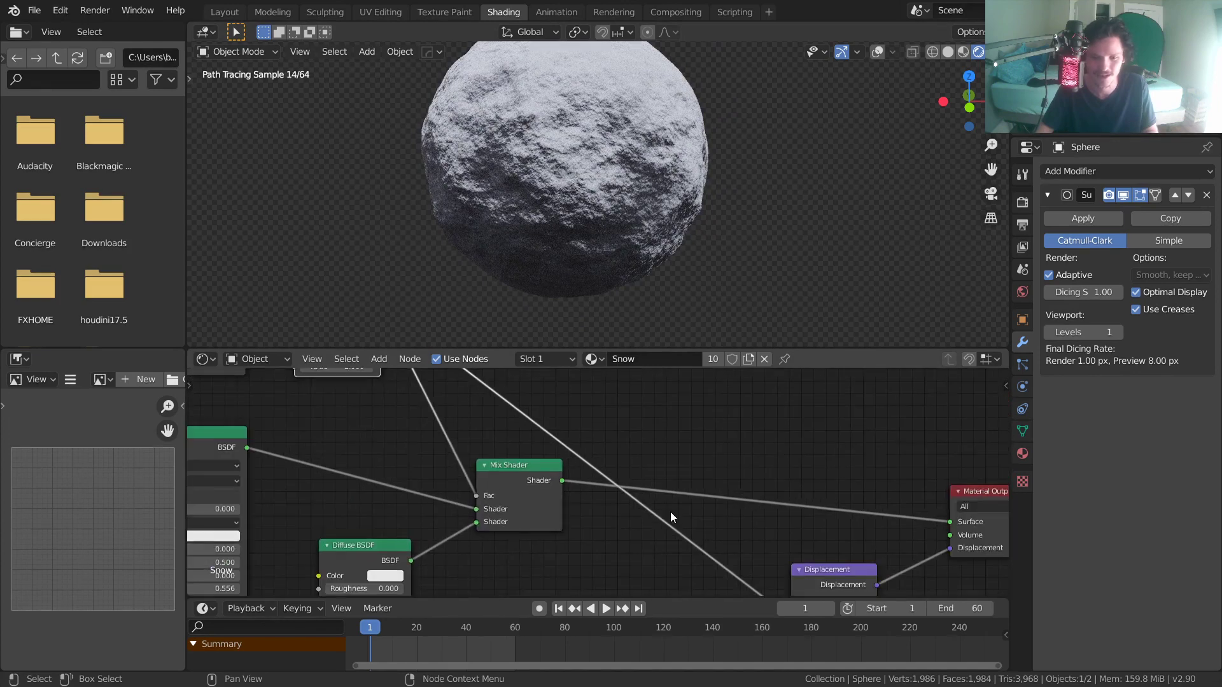
middle_click_drag(557, 452, 755, 563)
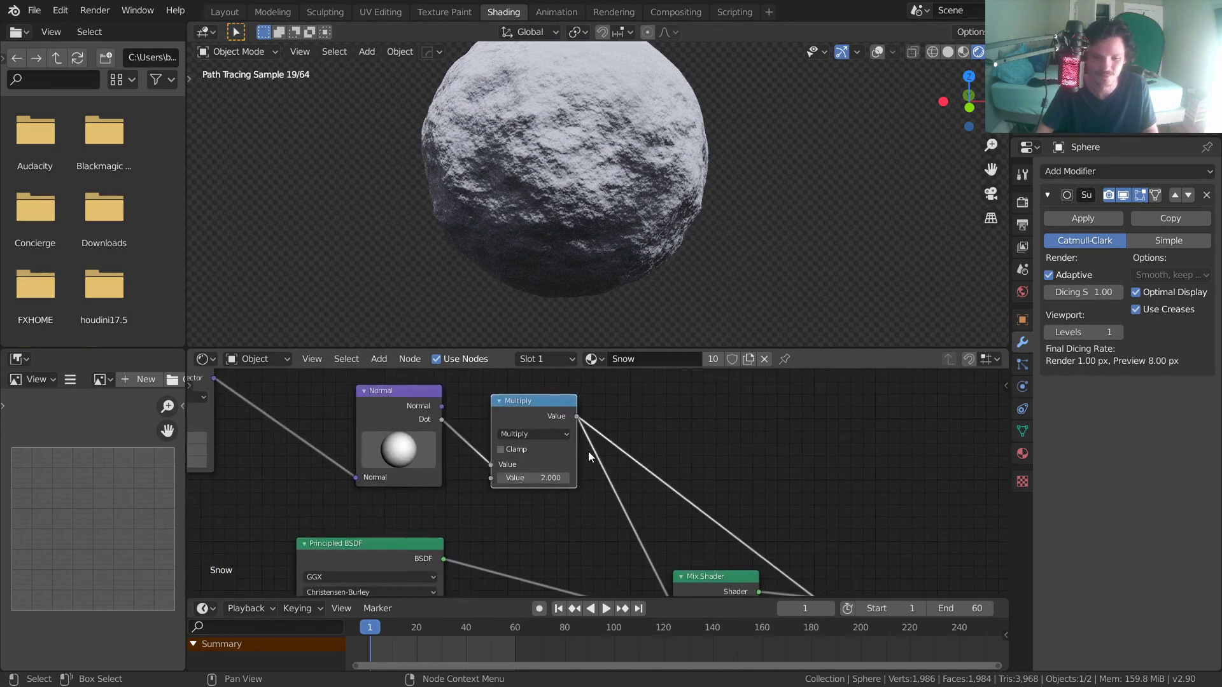
left_click_drag(544, 403, 543, 399)
left_click(540, 404, "ctrl+shift")
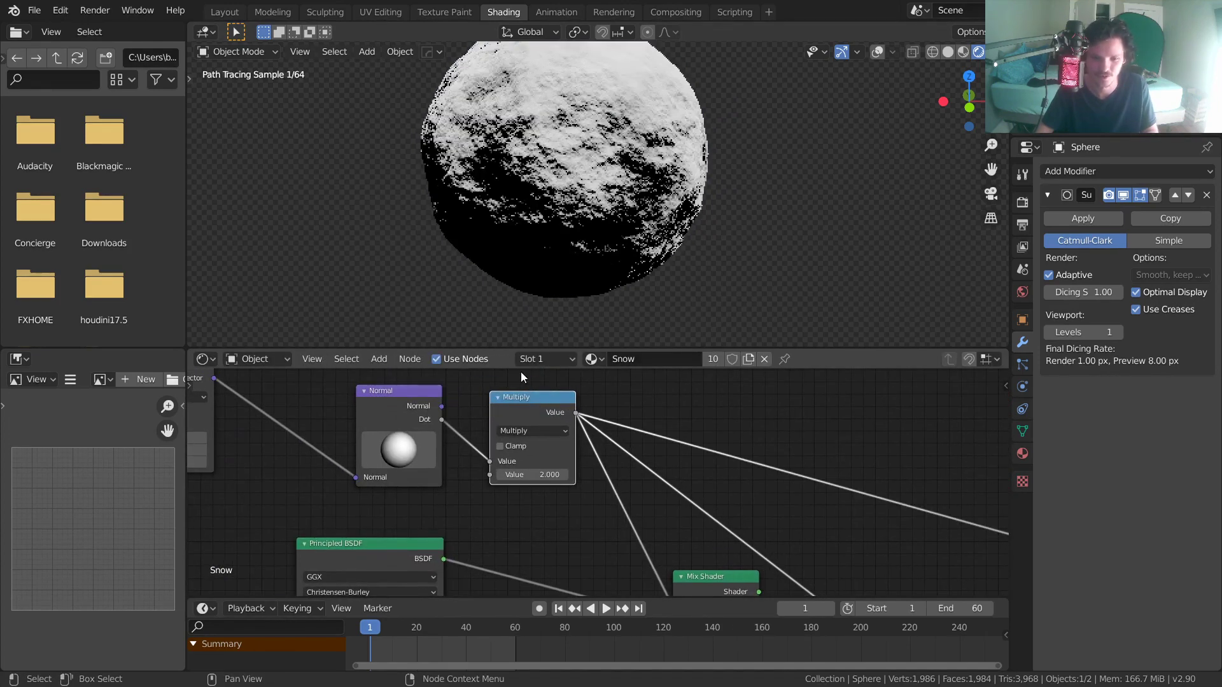
scroll(747, 403, "down", 3)
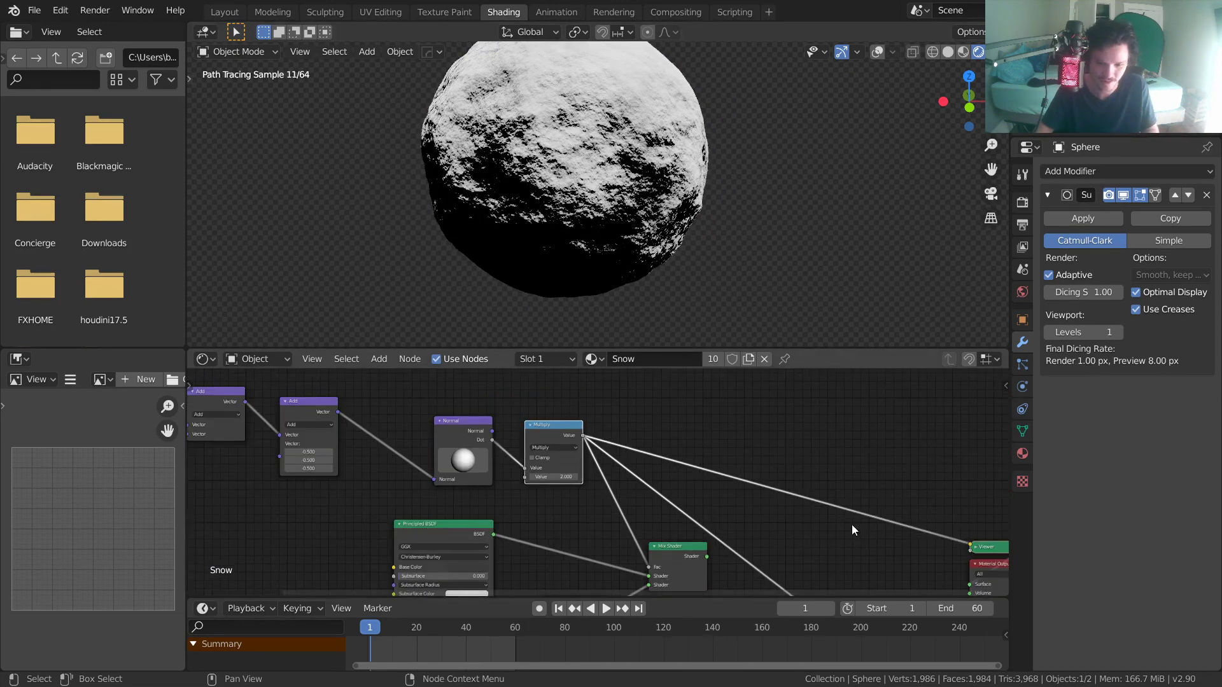
Disconnect the Displacement node from the Material Output to compare the mask without displacement, and reconnect it
middle_click_drag(851, 524, 714, 475)
right_click_drag(719, 529, 672, 491, "ctrl")
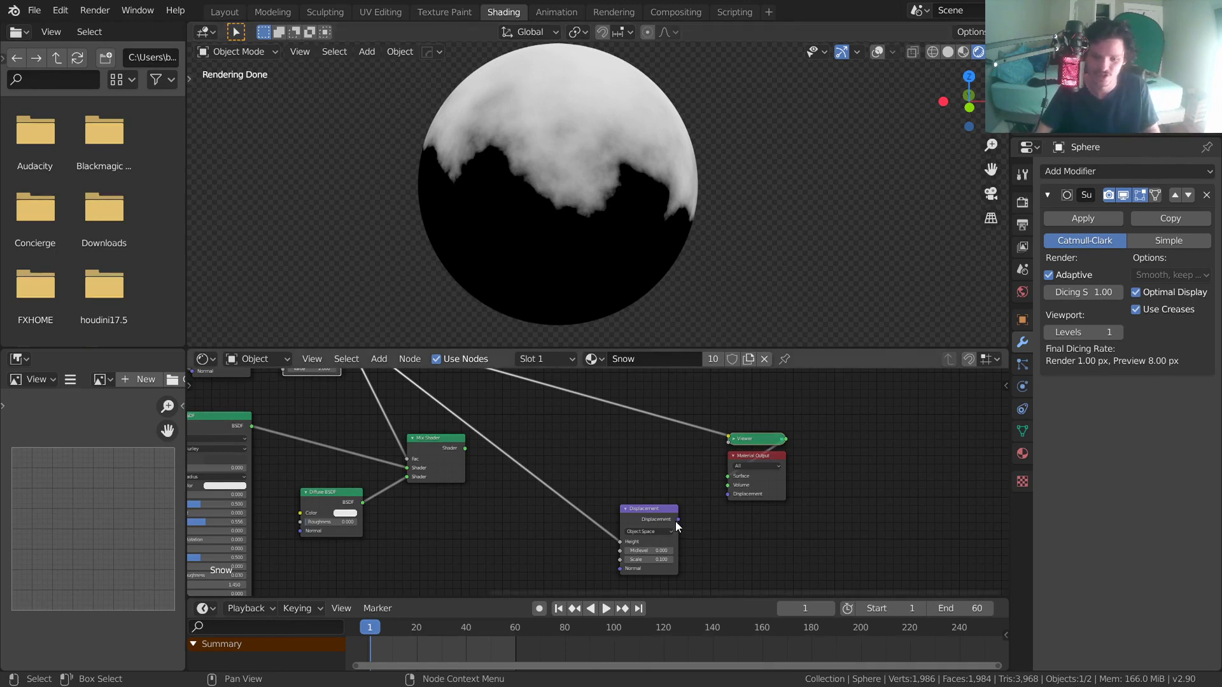
left_click_drag(679, 519, 728, 495)
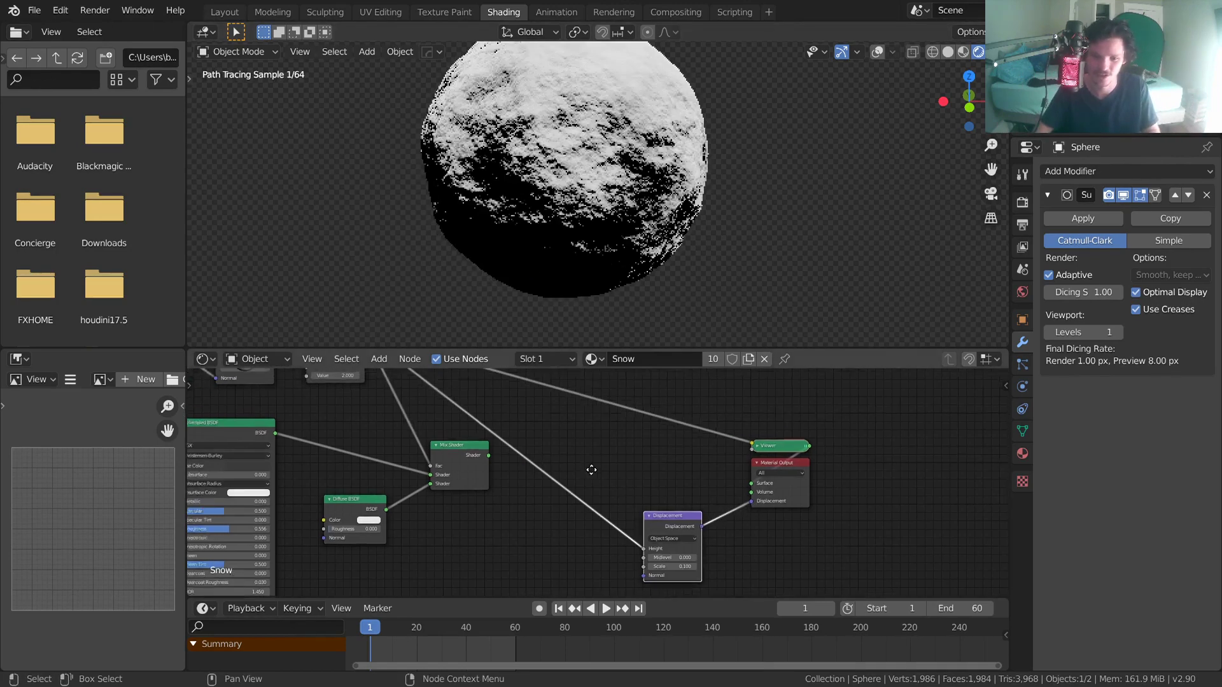
Try Clamp on the Multiply node with the Mix Shader showing, inspect the snow from above, and switch Clamp off
middle_click_drag(589, 469, 697, 506)
middle_click_drag(673, 459, 287, 420)
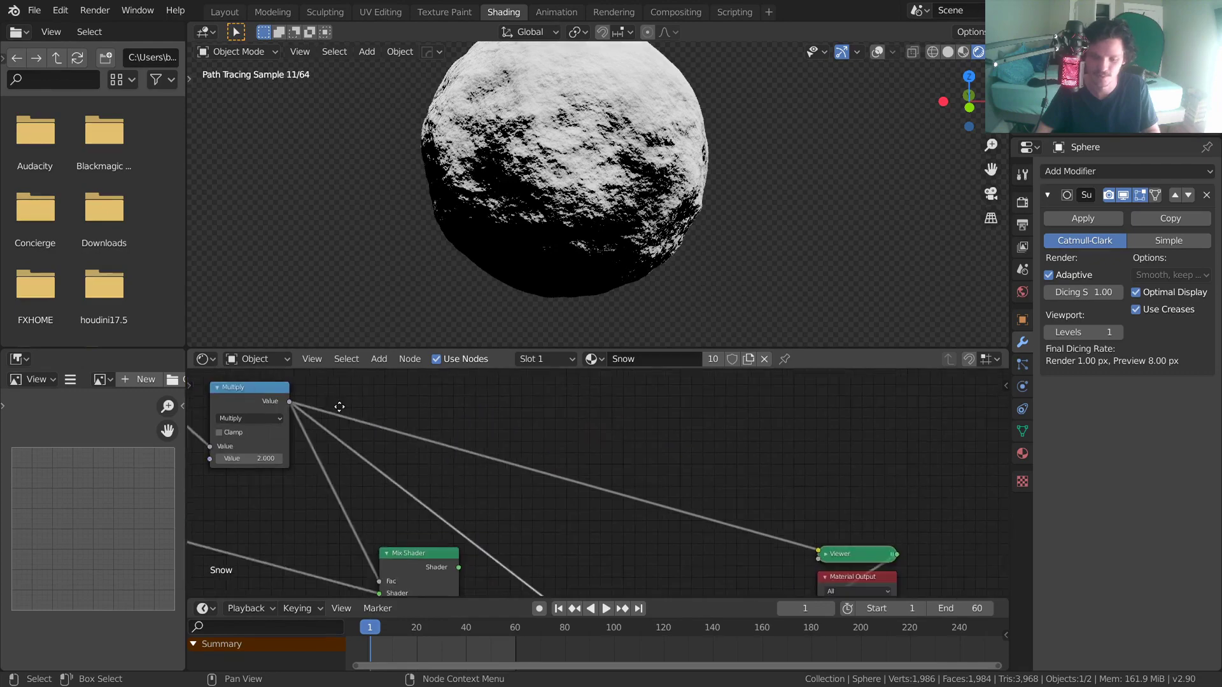
middle_click_drag(478, 472, 471, 463)
middle_click_drag(345, 396, 618, 499)
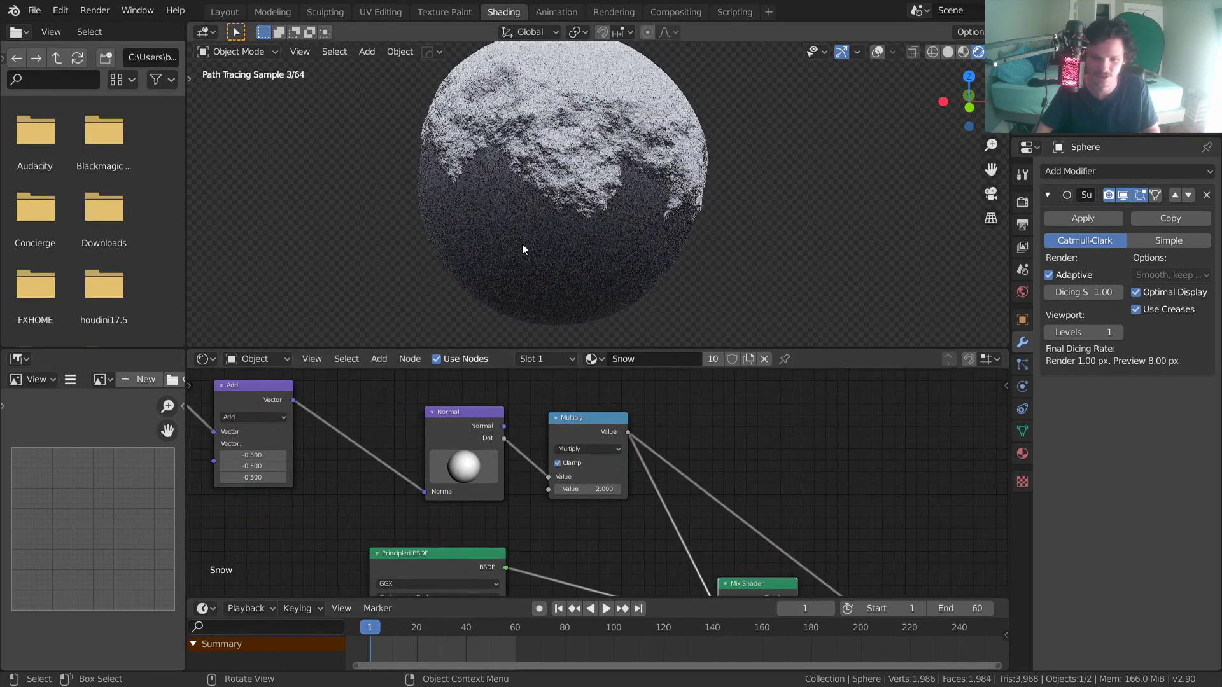
mouse_move(598, 289)
middle_mouse_down()
mouse_move(593, 159)
mouse_move(585, 198)
middle_mouse_up()
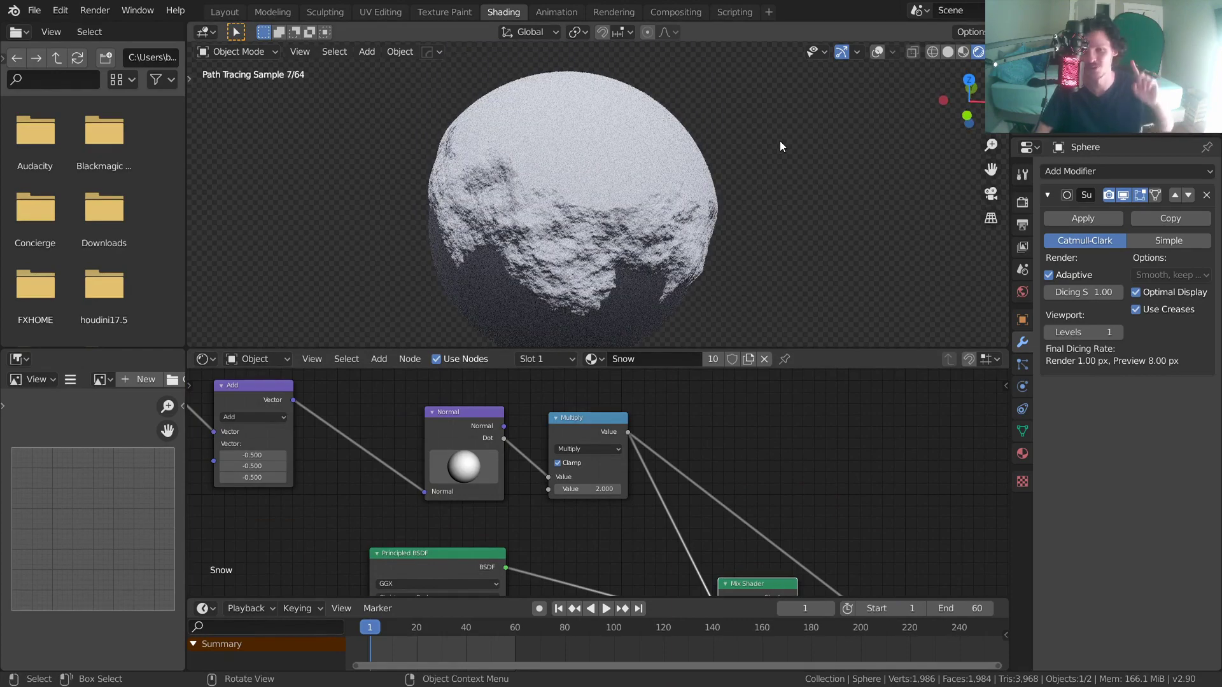
left_click(558, 463)
Duplicate the Multiply node and set the copy to Greater Than with a Threshold of 0
left_click_drag(587, 423, 582, 409)
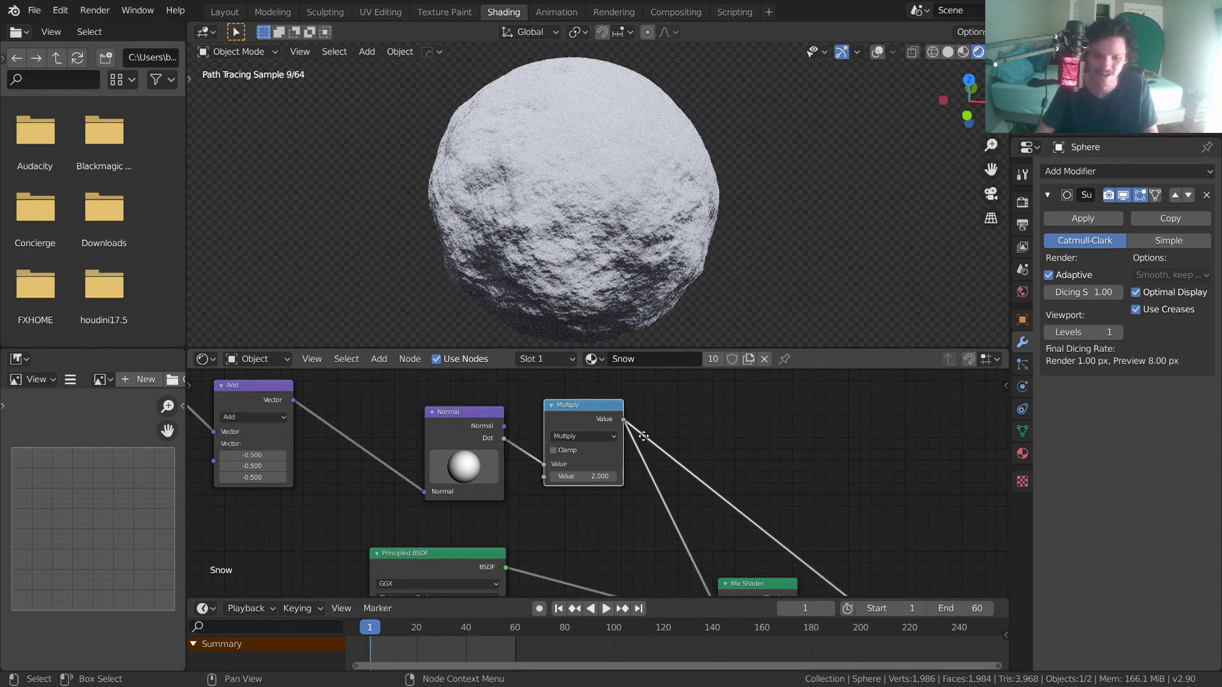
middle_click_drag(616, 421, 555, 468)
key("shift+d")
left_click(693, 407)
left_click(678, 425)
left_click(732, 439)
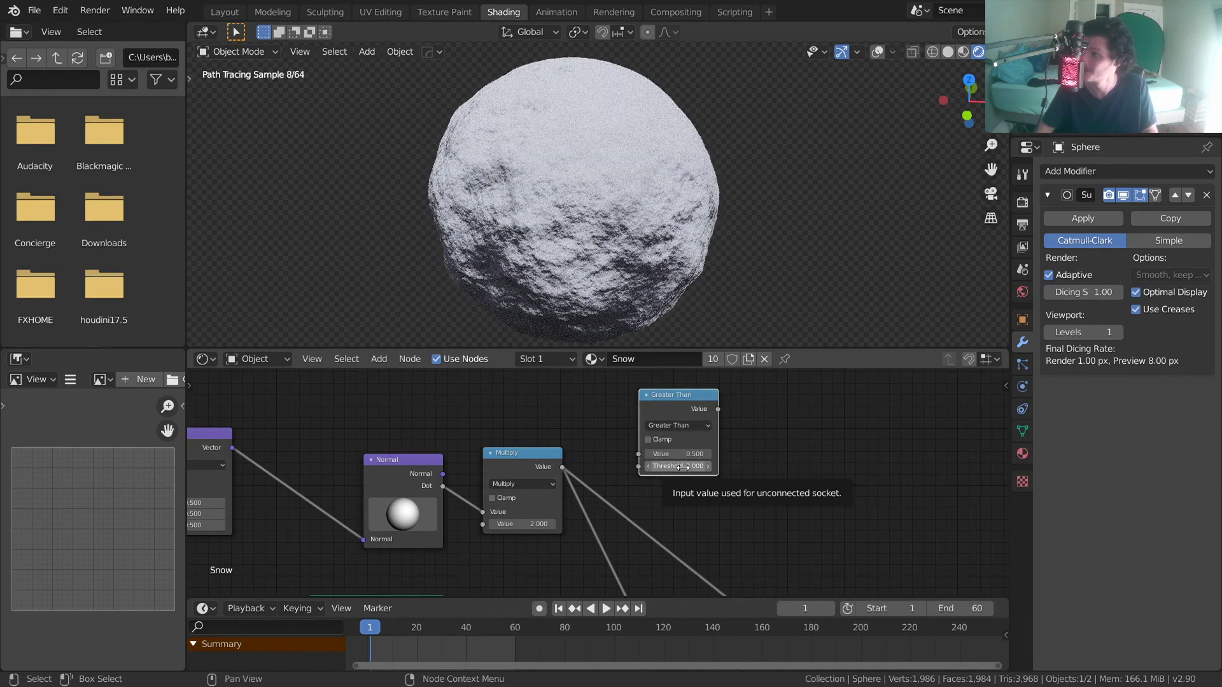
left_click(683, 464)
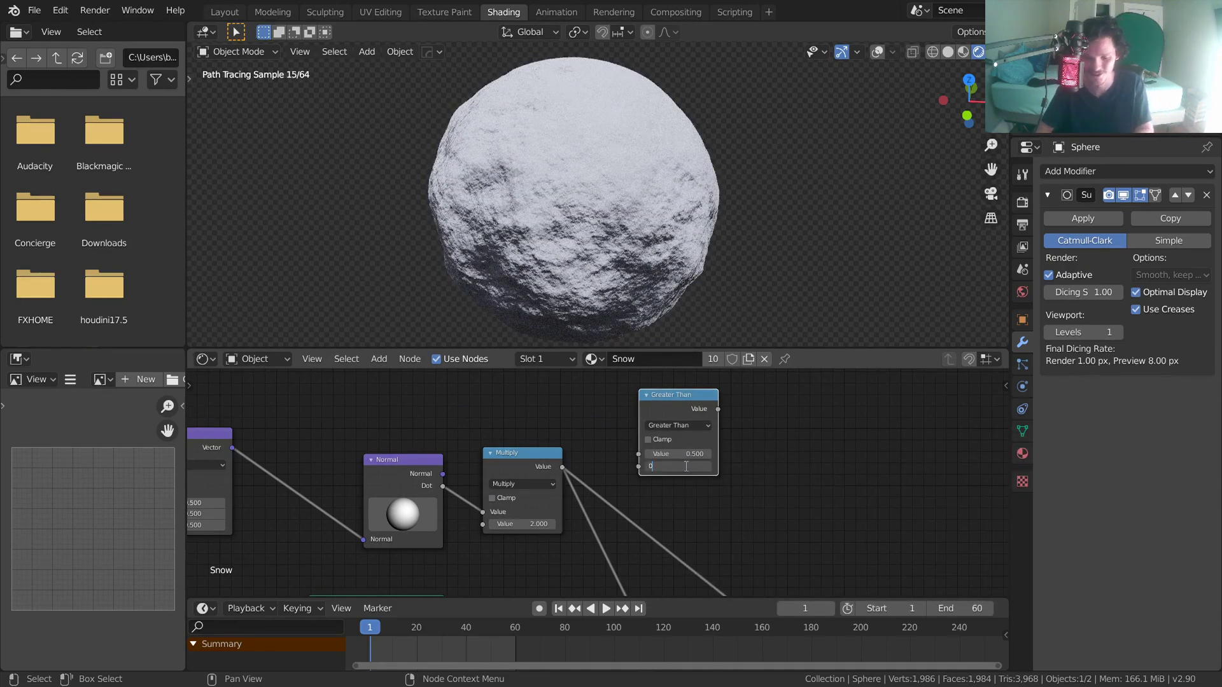
key("Return")
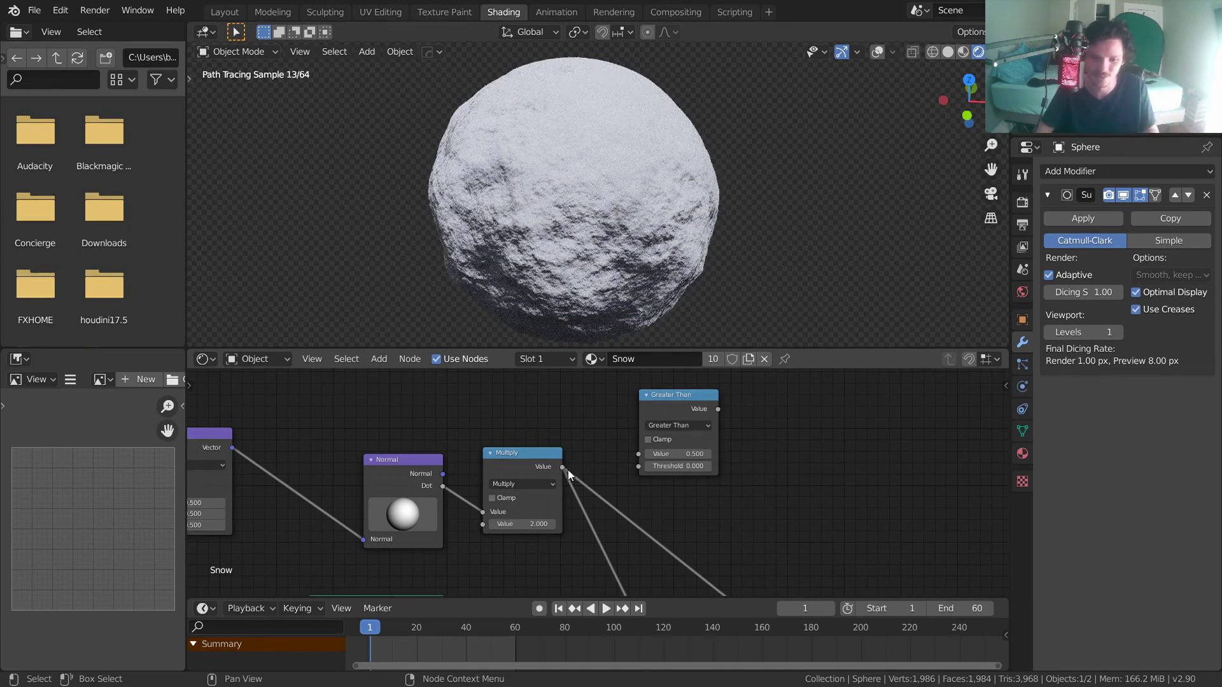
Connect the Multiply node's Value to the Greater Than node, move it closer, and preview its output on the sphere
left_click_drag(563, 467, 638, 454)
middle_click_drag(719, 455, 673, 454)
right_click_drag(630, 384, 601, 384, "ctrl")
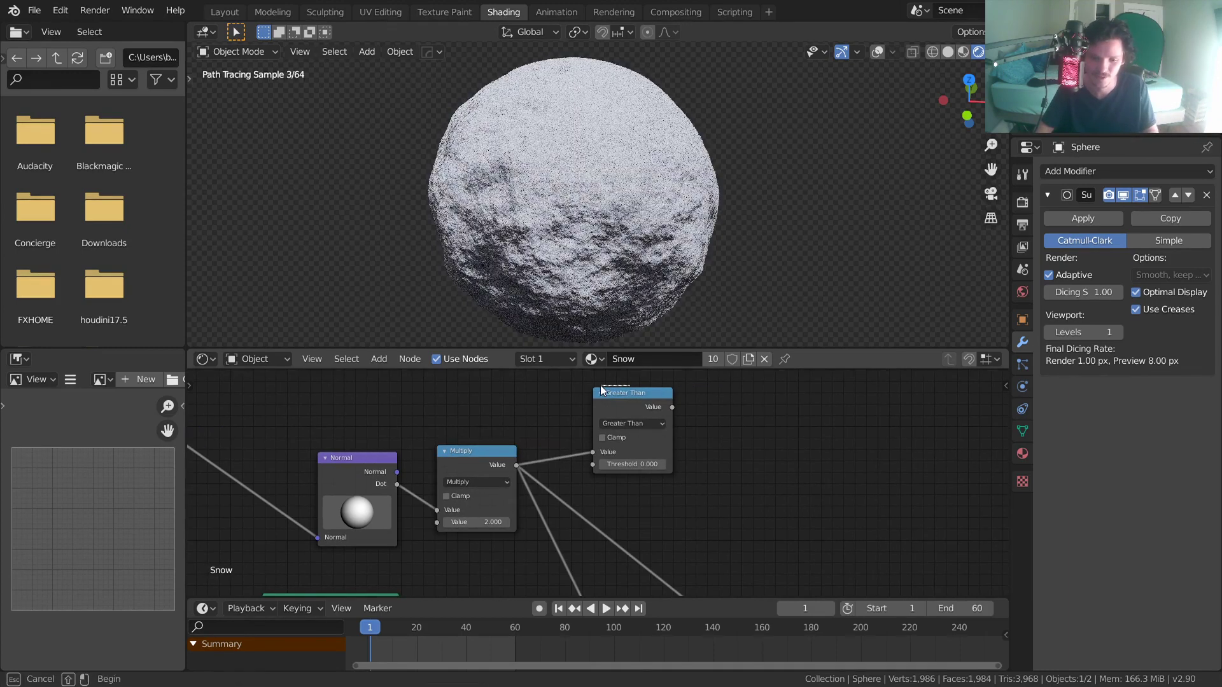
left_click_drag(634, 394, 610, 396)
left_click(610, 396, "ctrl+shift")
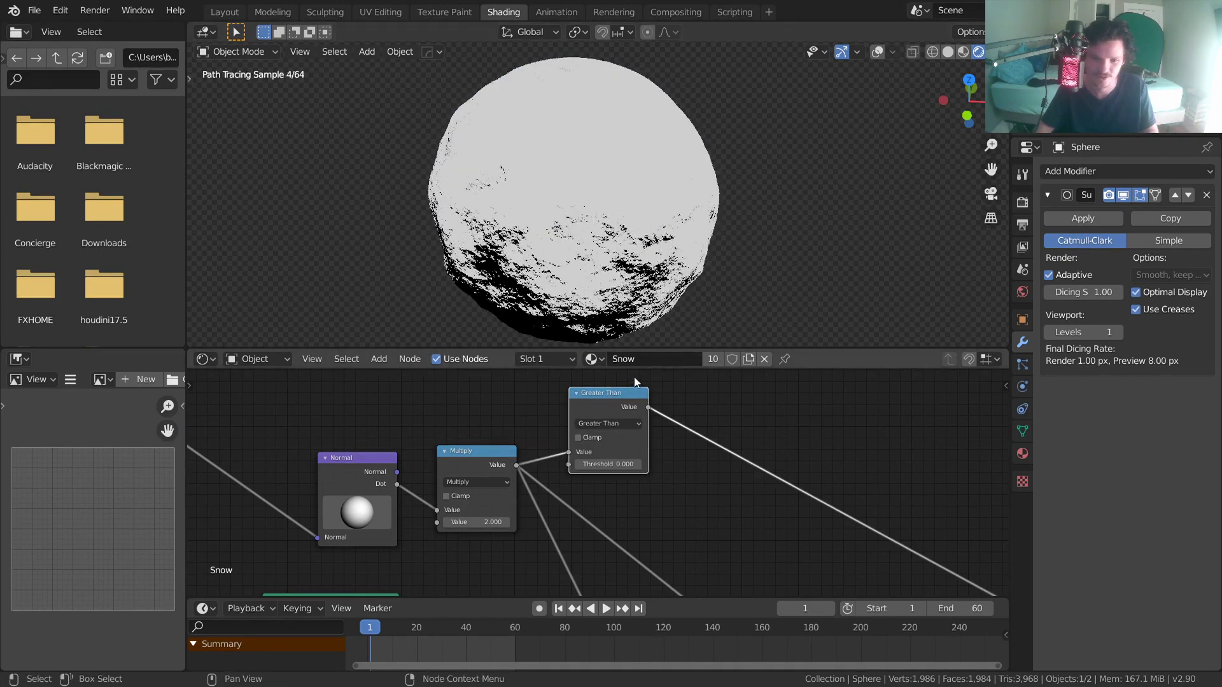
middle_click_drag(634, 382, 601, 369)
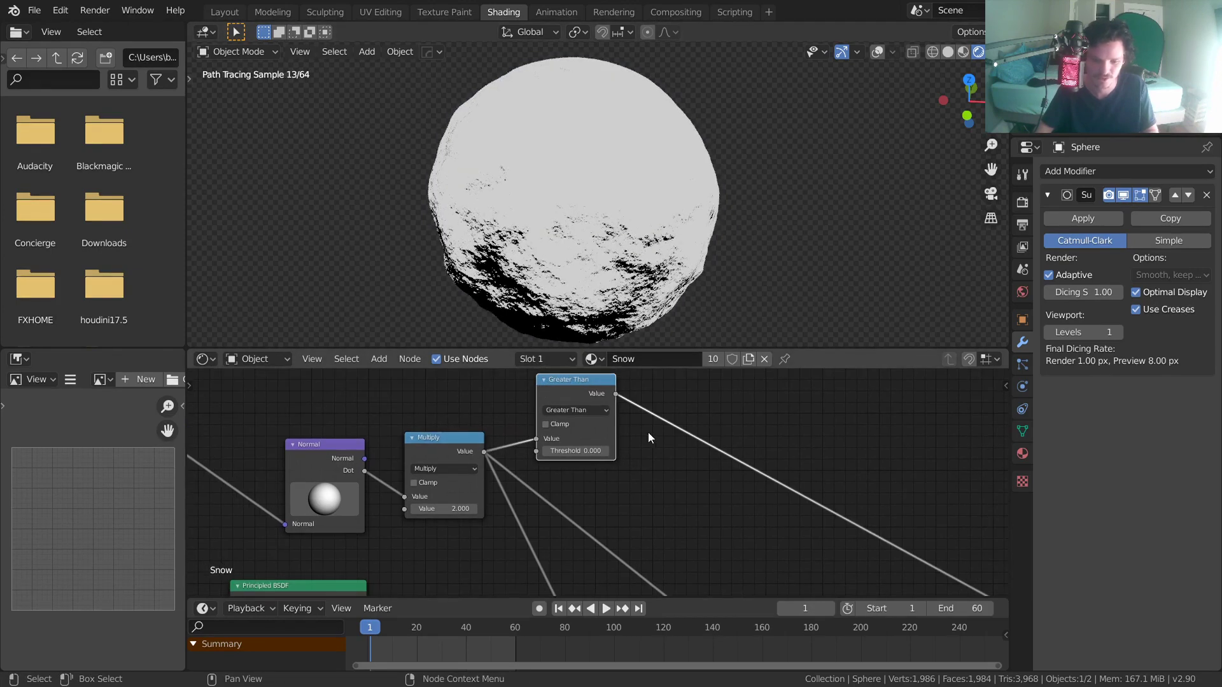
middle_click_drag(684, 480, 511, 549)
scroll(612, 495, "down", 17)
middle_click_drag(523, 454, 557, 522)
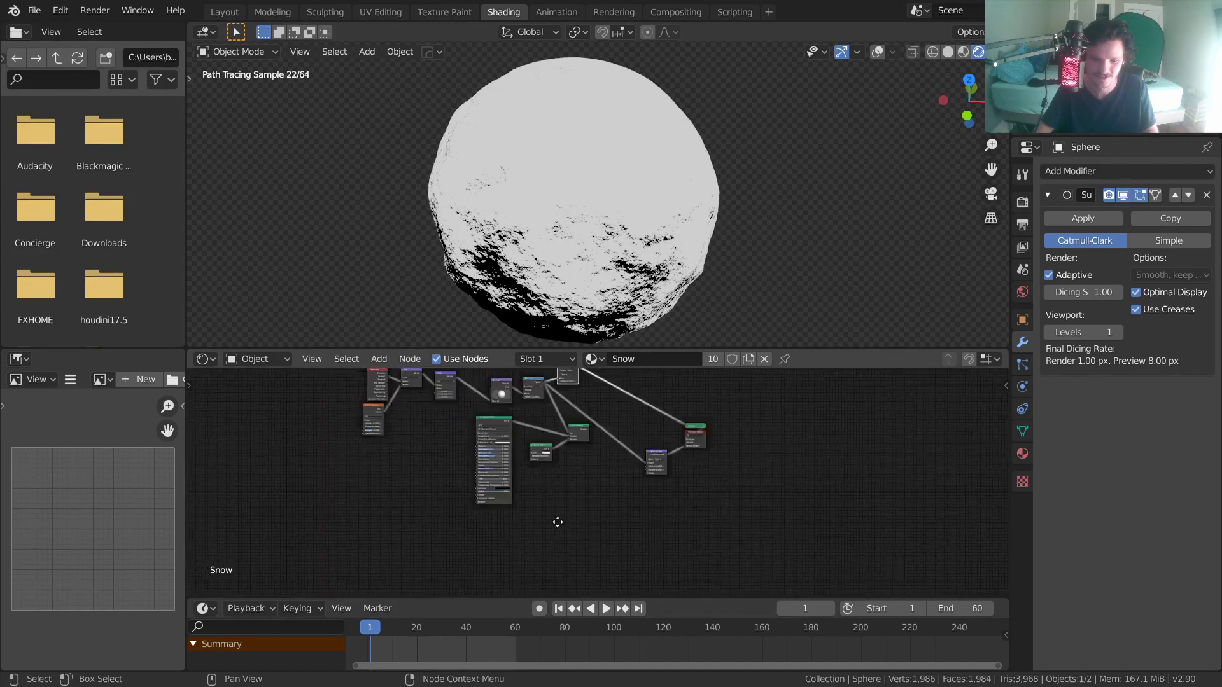
Join the Multiply node's links to the Mix Shader and Displacement nodes with a reroute point
scroll(608, 479, "up", 5)
middle_click_drag(586, 456, 660, 549)
left_click_drag(593, 404, 593, 399)
scroll(595, 474, "up", 1)
right_click_drag(548, 538, 687, 459, "shift")
Insert a duplicate Multiply node before the reroute, feed the Greater Than Value into its second input, and inspect the snow on the sphere
key("shift+d")
left_click(591, 462)
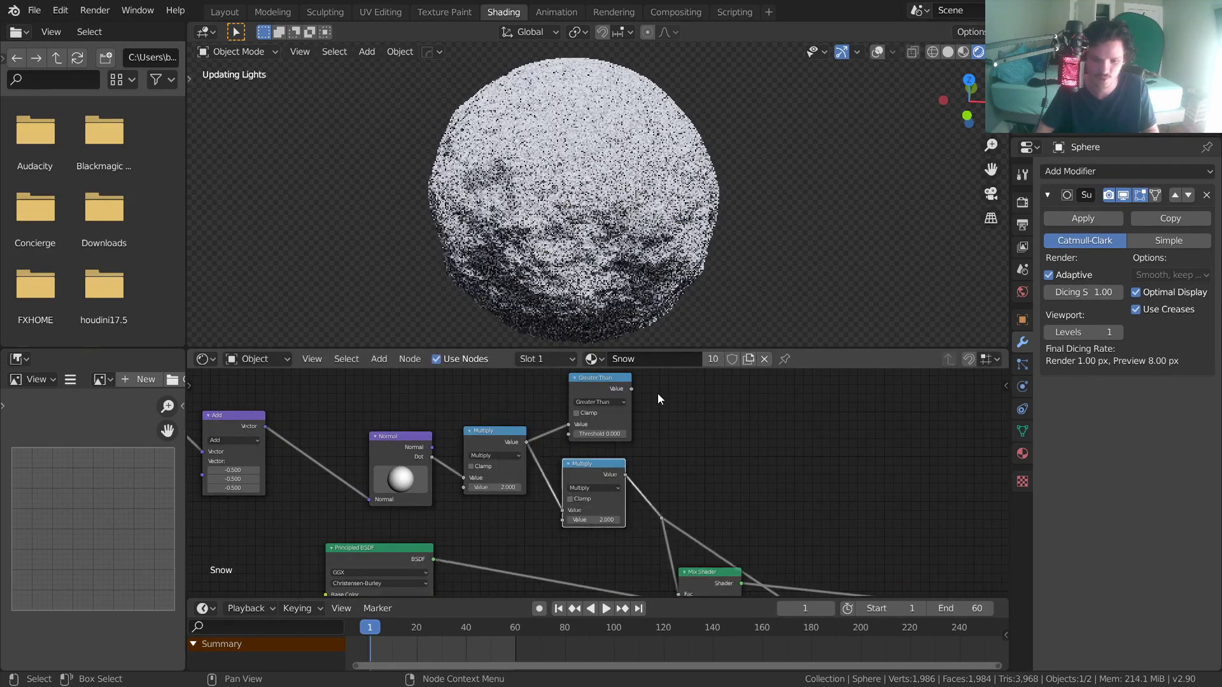
left_click_drag(632, 389, 563, 519)
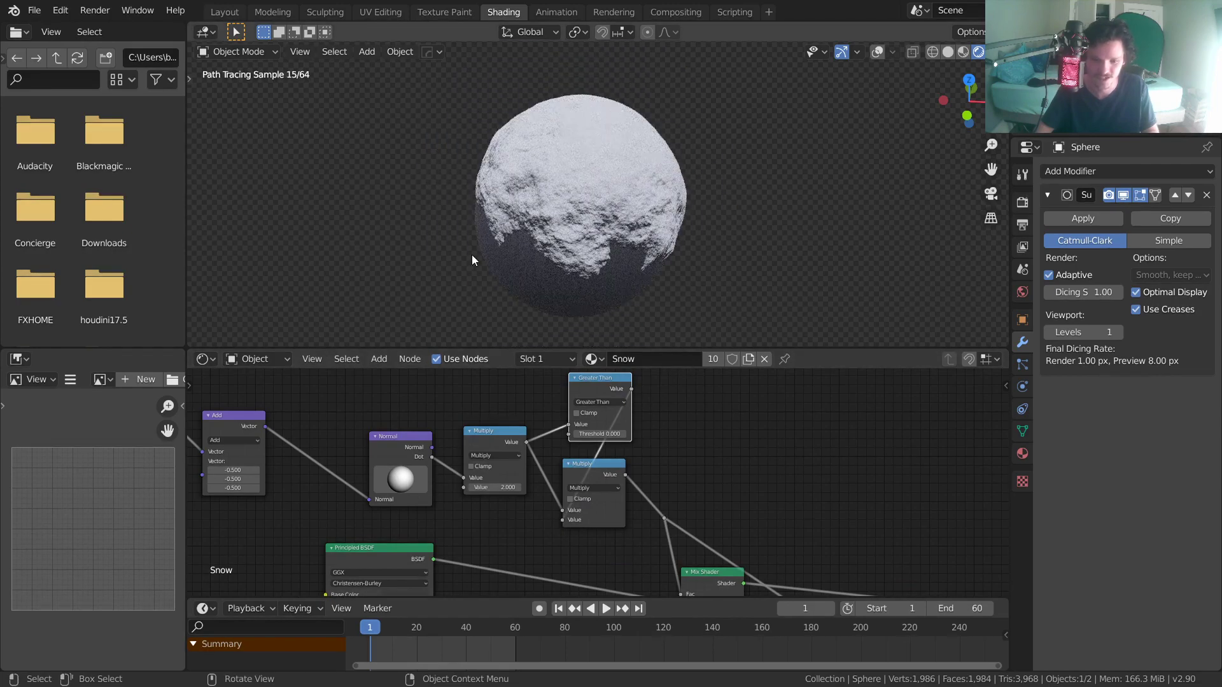
scroll(575, 137, "up", 3)
middle_click_drag(601, 95, 589, 192, "shift")
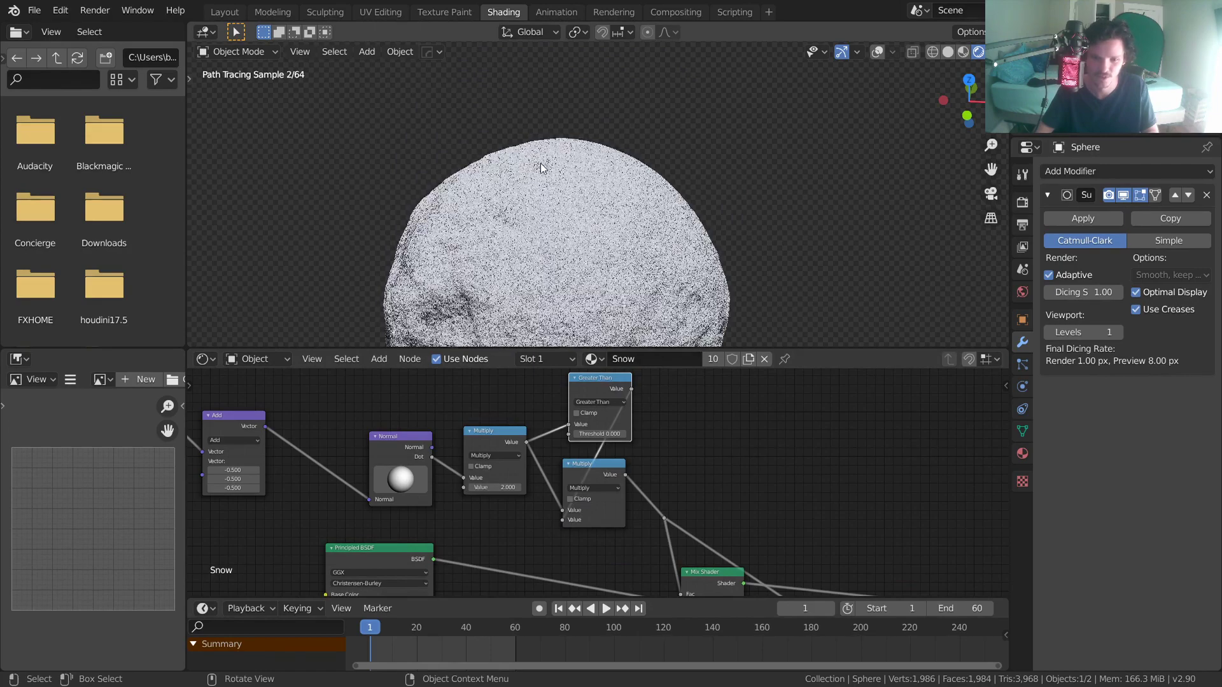
scroll(731, 201, "down", 2)
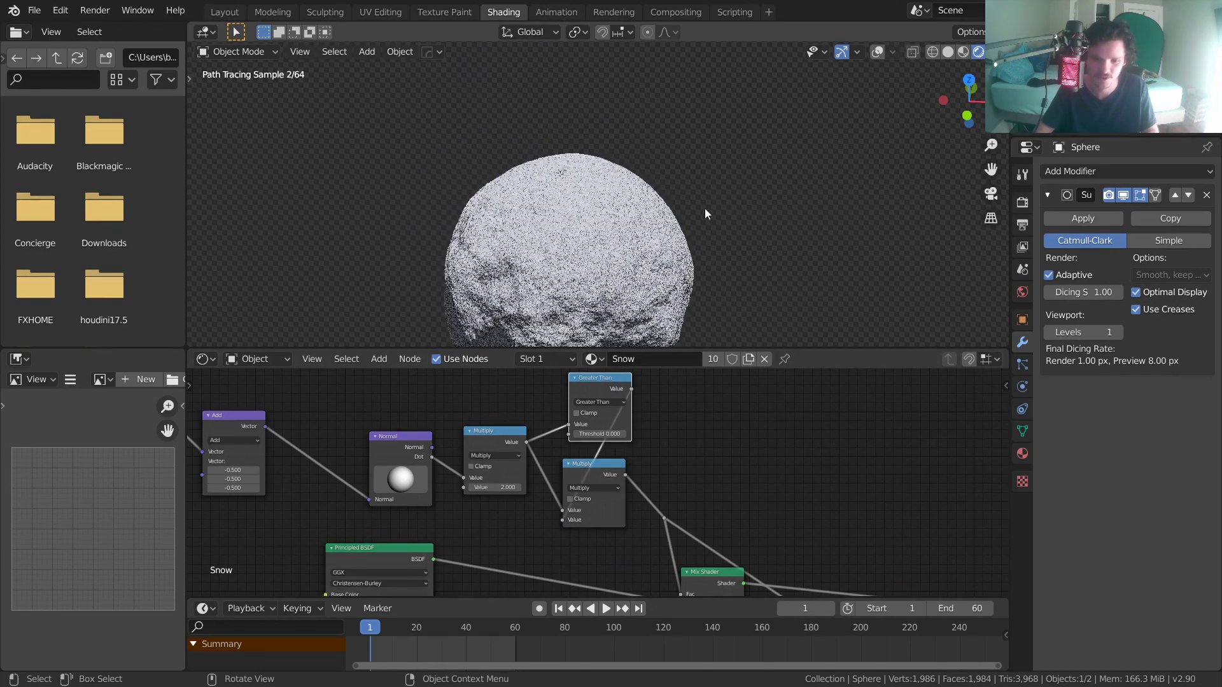
scroll(745, 191, "down", 2)
middle_click_drag(627, 189, 639, 164, "shift")
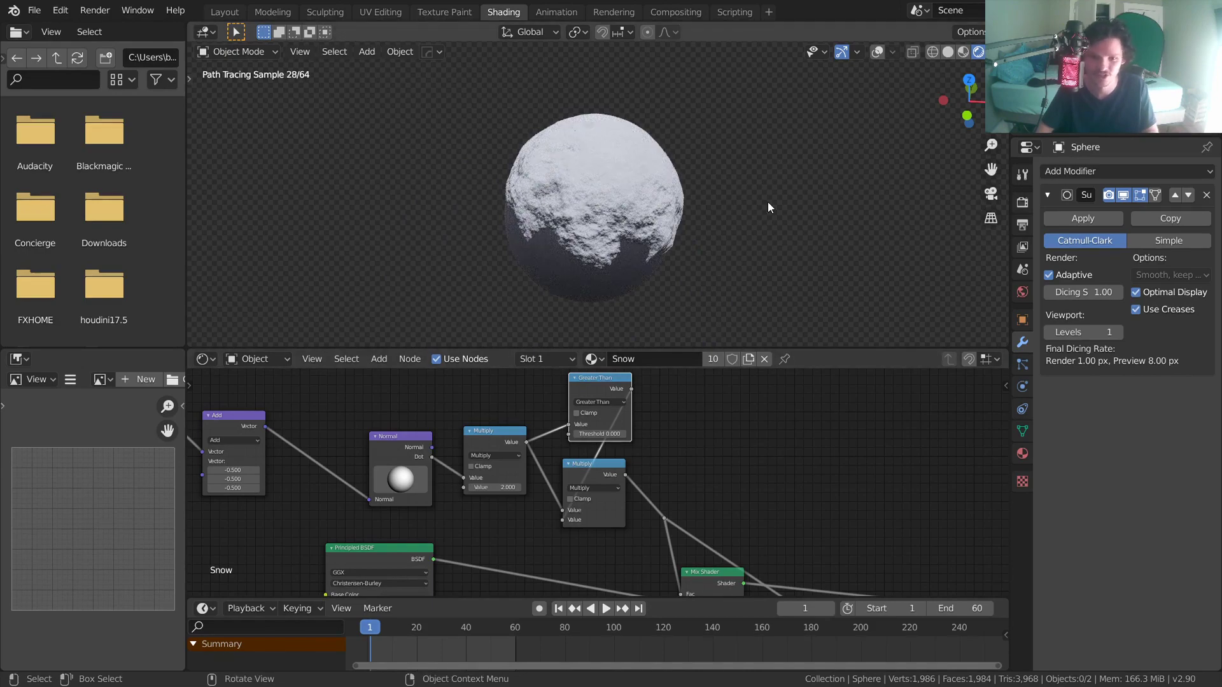
middle_click_drag(648, 136, 623, 168)
Move the Normal and first Multiply nodes back to make room, and join the first Multiply's output links with a reroute
middle_click_drag(415, 412, 529, 460)
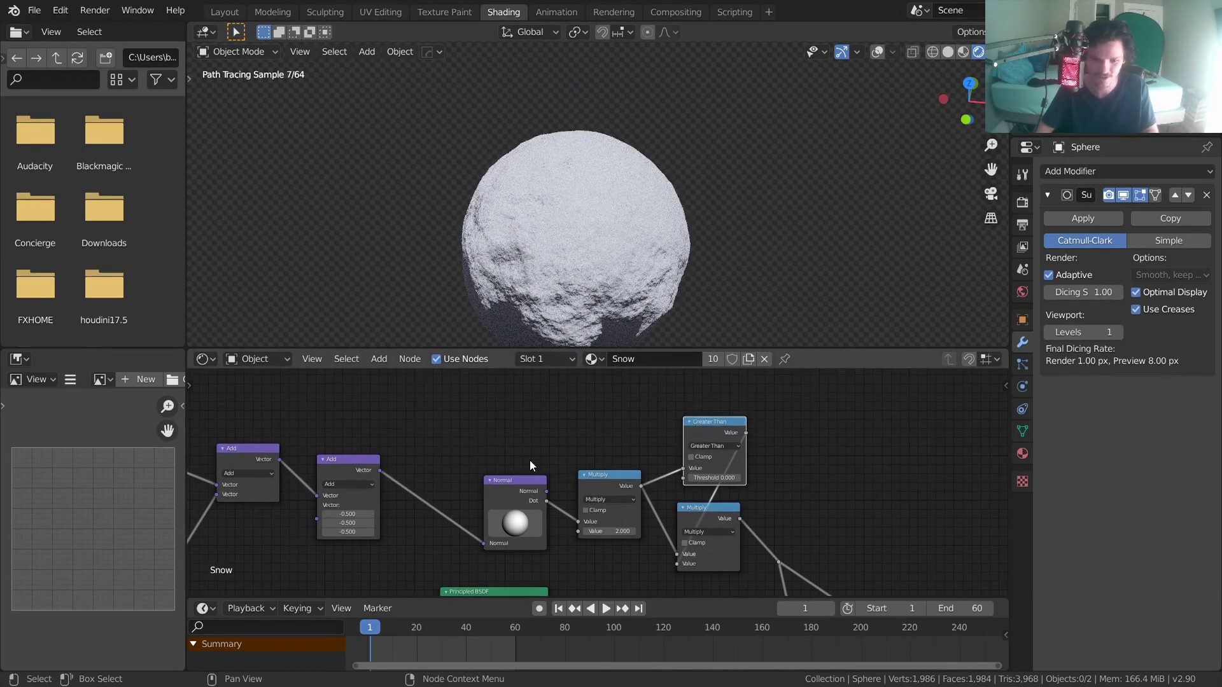
left_click_drag(496, 480, 419, 482)
left_click_drag(587, 481, 509, 479)
right_click_drag(620, 542, 635, 449, "shift")
Duplicate the Noise Texture node and place the copy above the first Multiply node
middle_click_drag(534, 375, 544, 429)
middle_click_drag(434, 455, 724, 387)
middle_click_drag(478, 465, 431, 433)
left_click(389, 508)
key("shift+d")
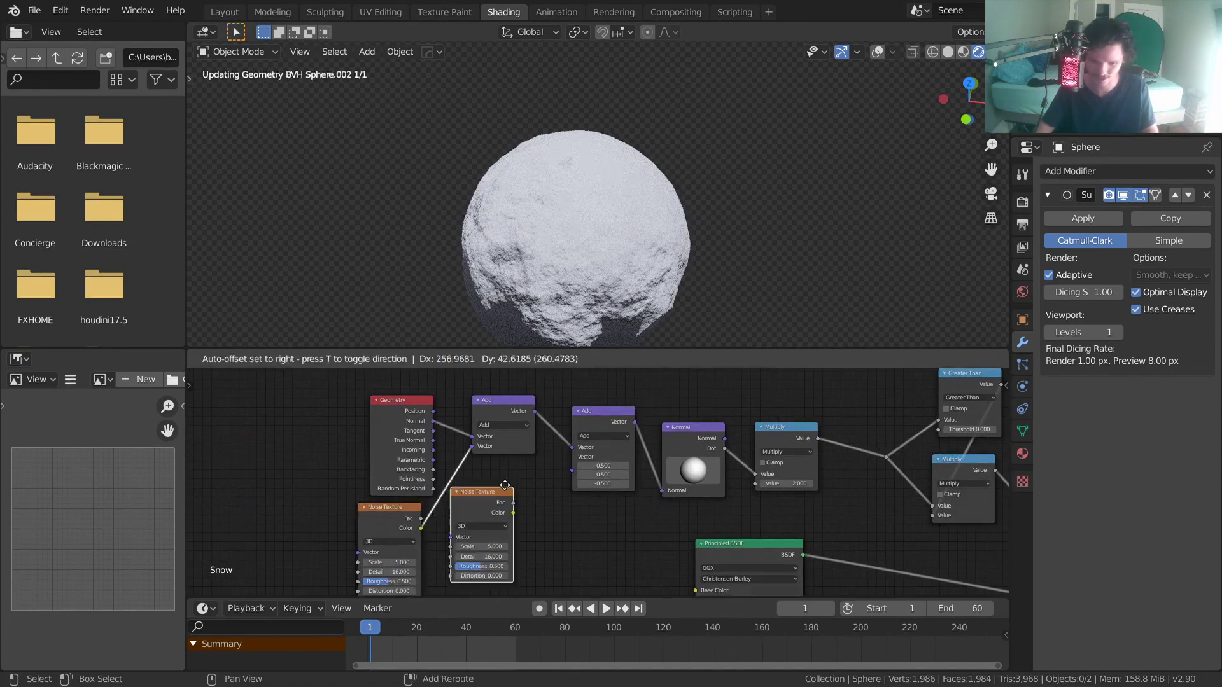
left_click(528, 496)
middle_click_drag(579, 498, 433, 554)
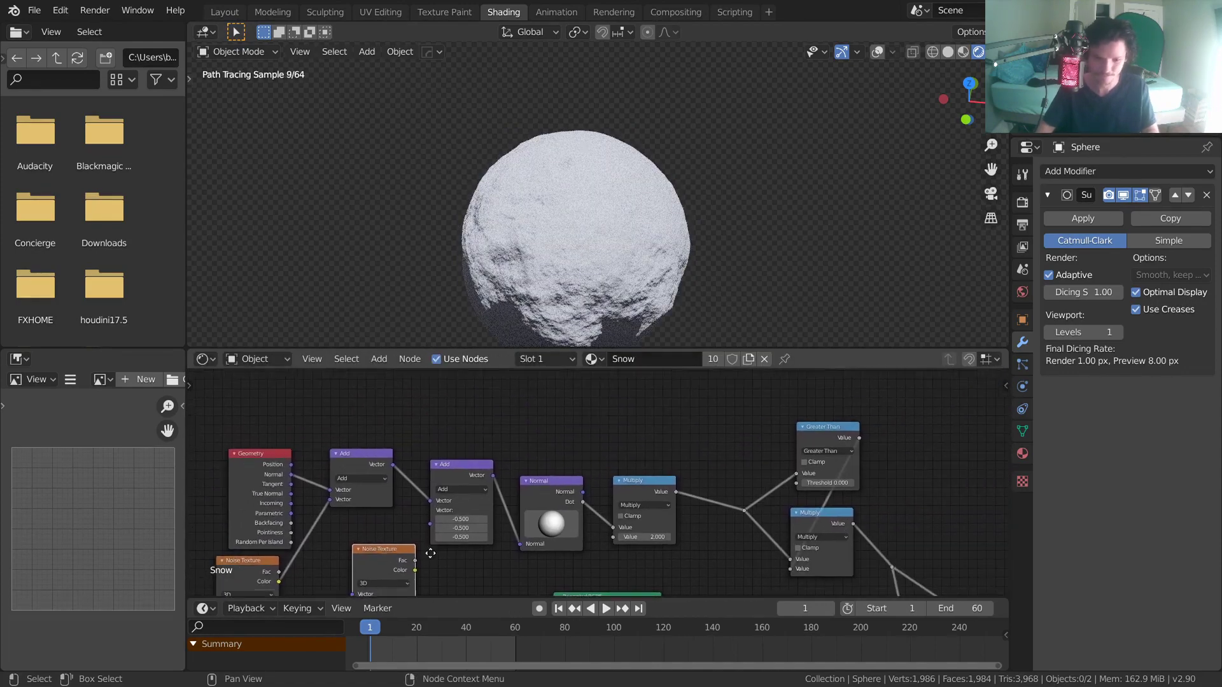
left_click_drag(408, 551, 641, 376)
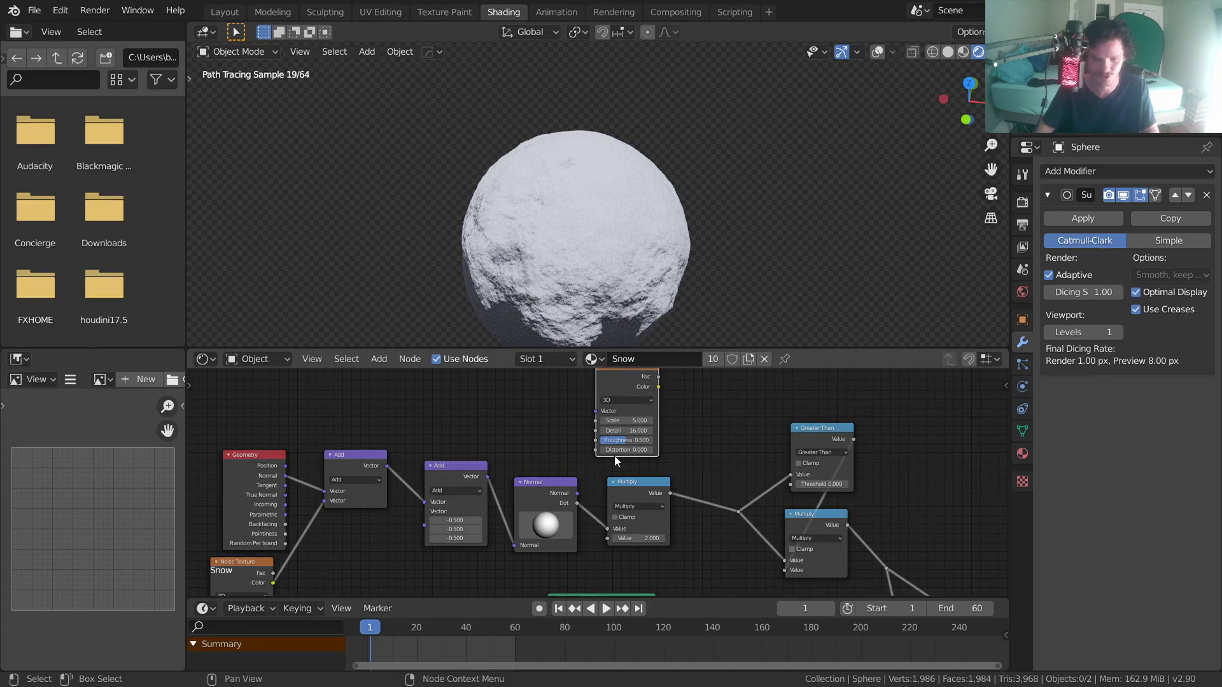
Insert another duplicate Multiply node before the first reroute and connect the new Noise Texture's Fac to its second Value
middle_click_drag(624, 444, 503, 468)
left_click(510, 495)
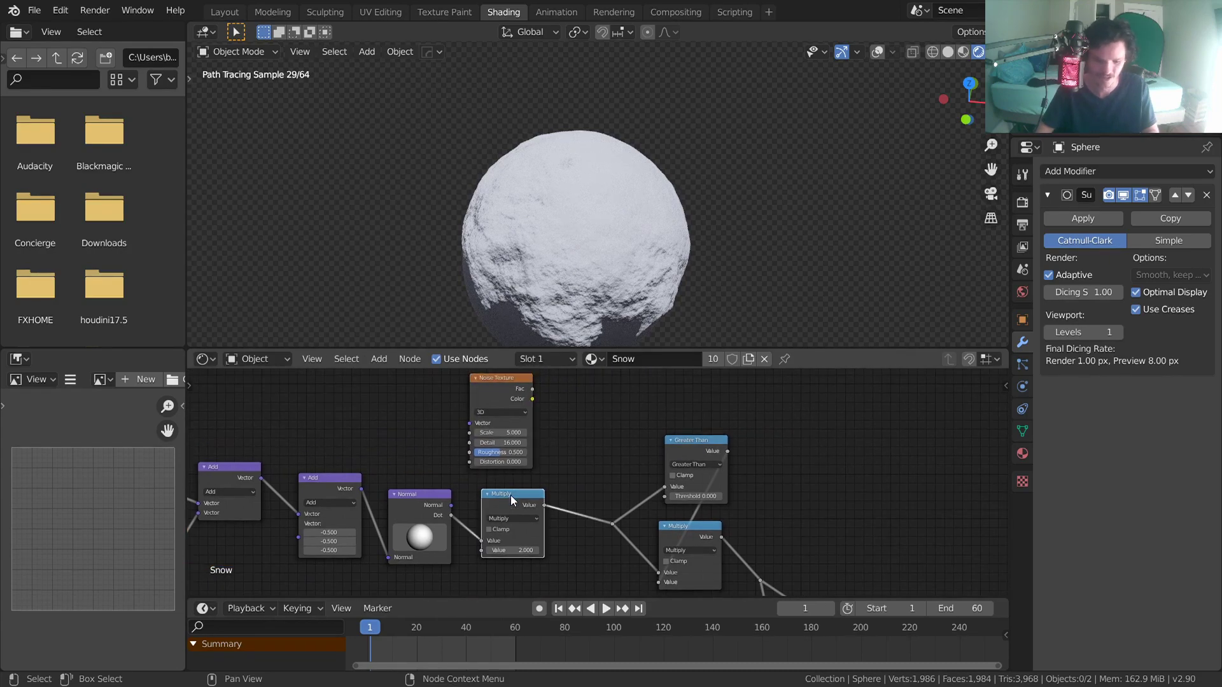
key("shift+d")
left_click(609, 491)
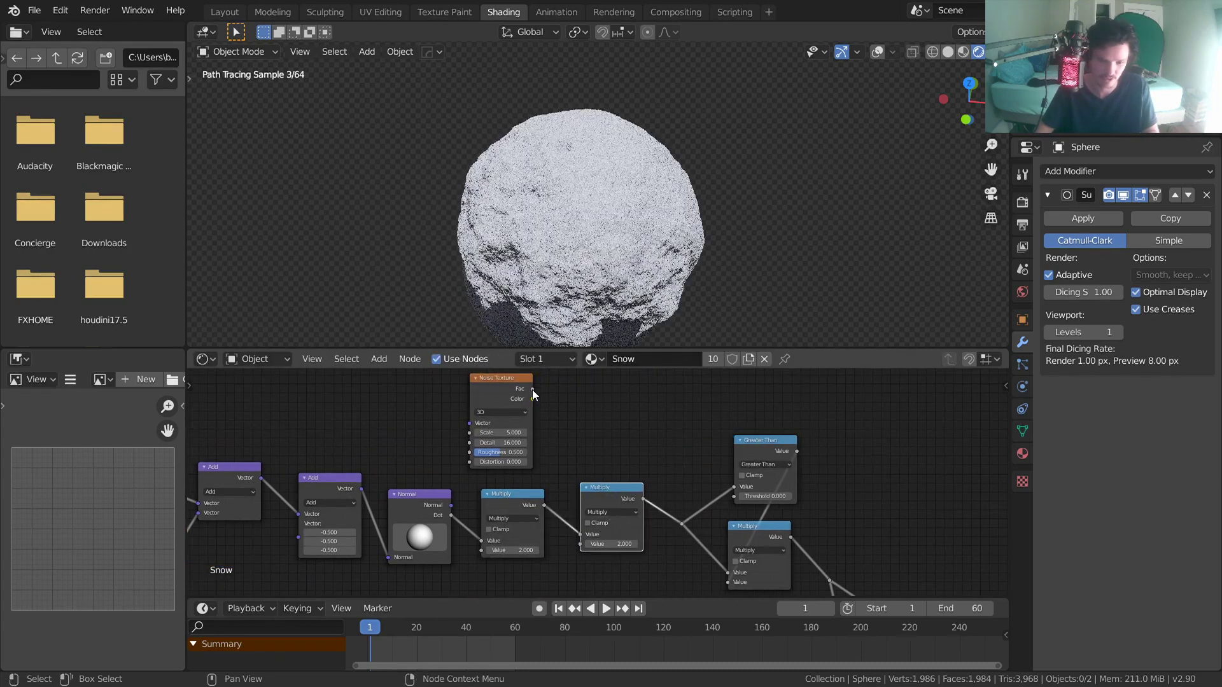
left_click_drag(532, 390, 582, 544)
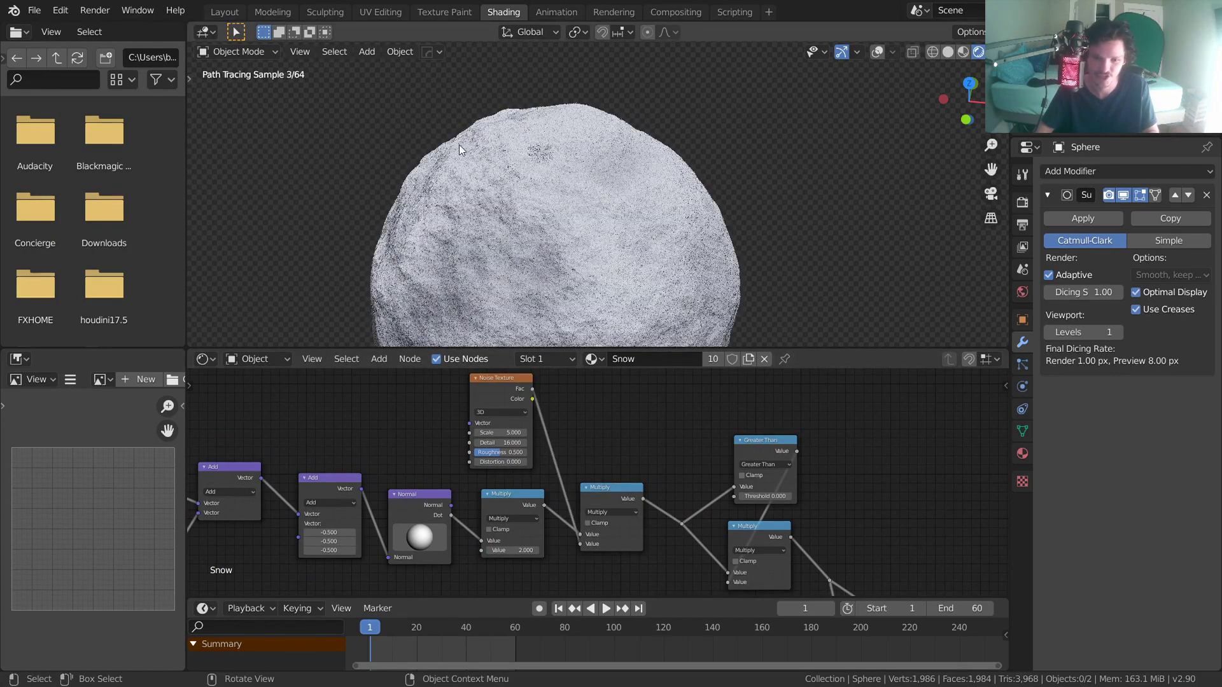
Try a Scale of 100 on the new Noise Texture, settle on Scale 3, and set its Detail to 8
scroll(622, 464, "up", 2)
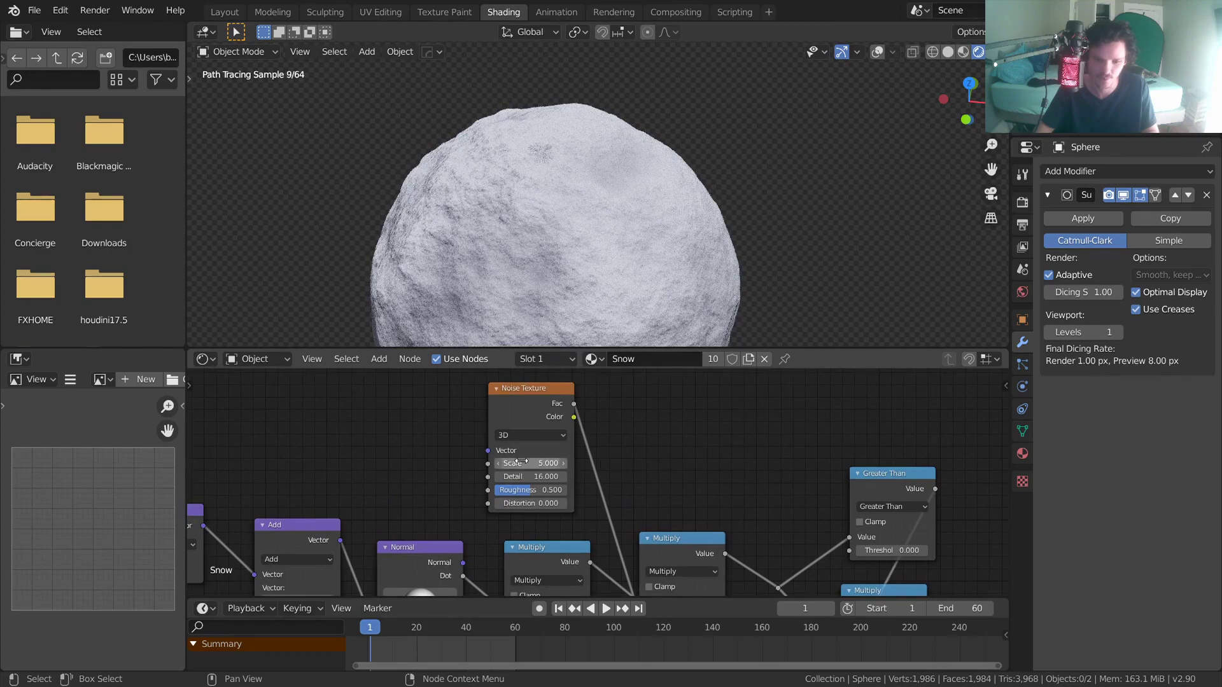
key("Return")
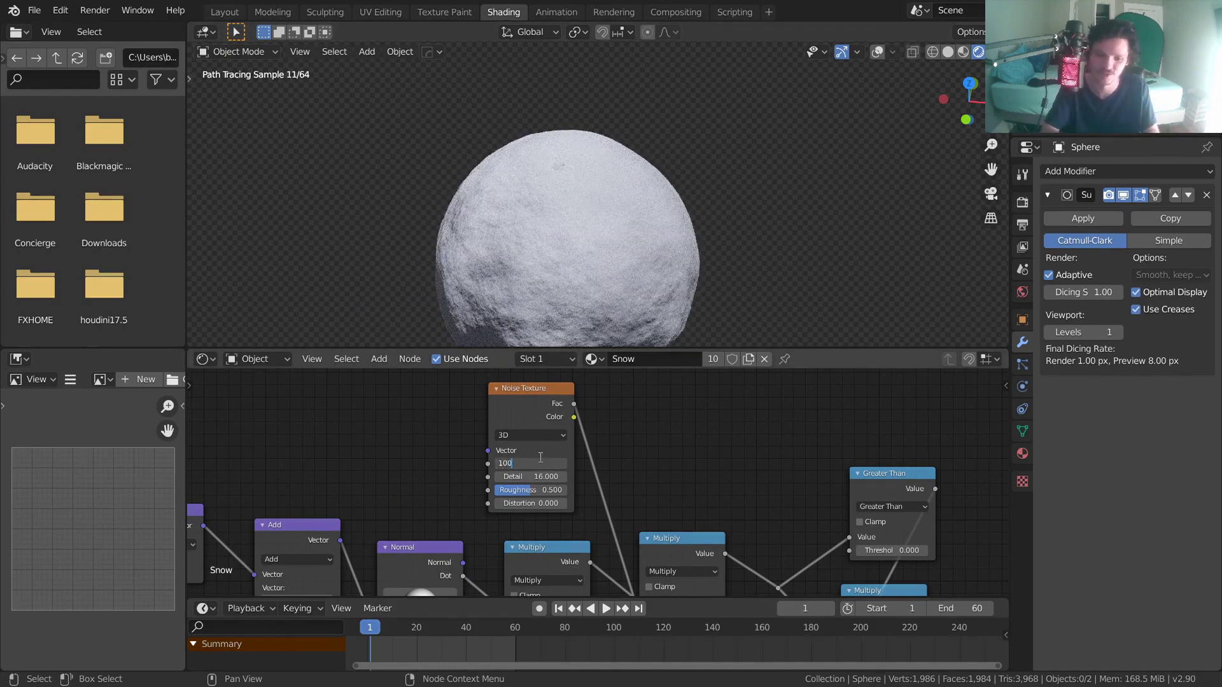
key("Return")
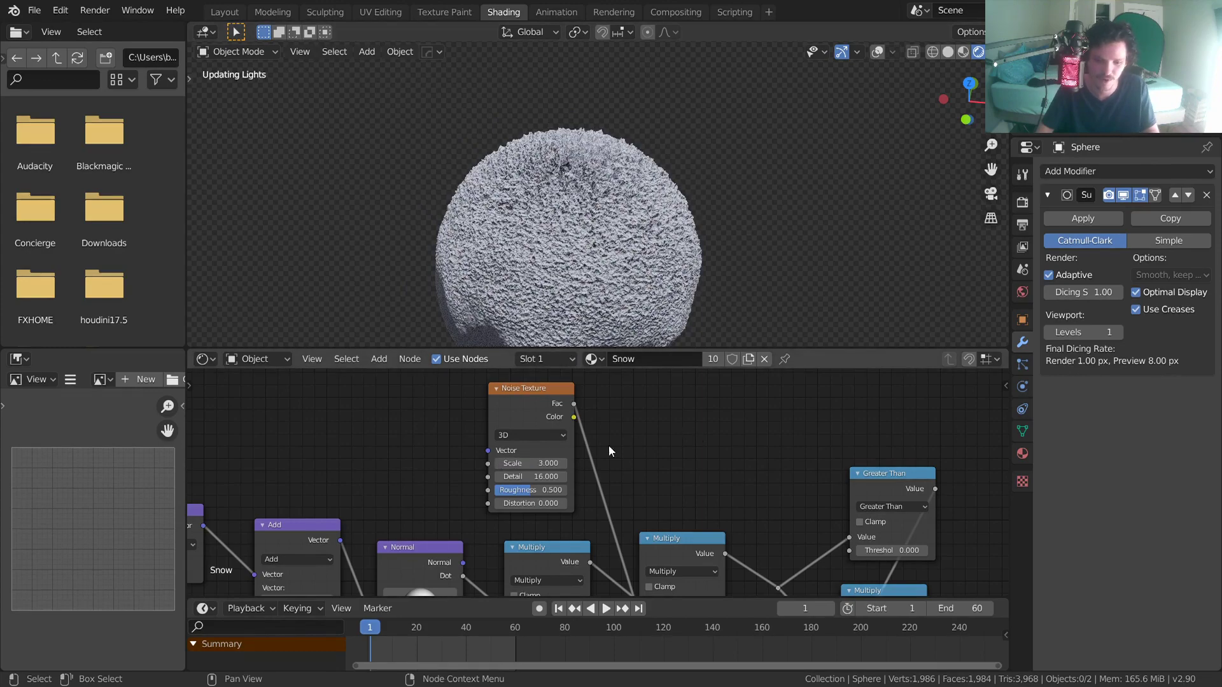
left_click(545, 476)
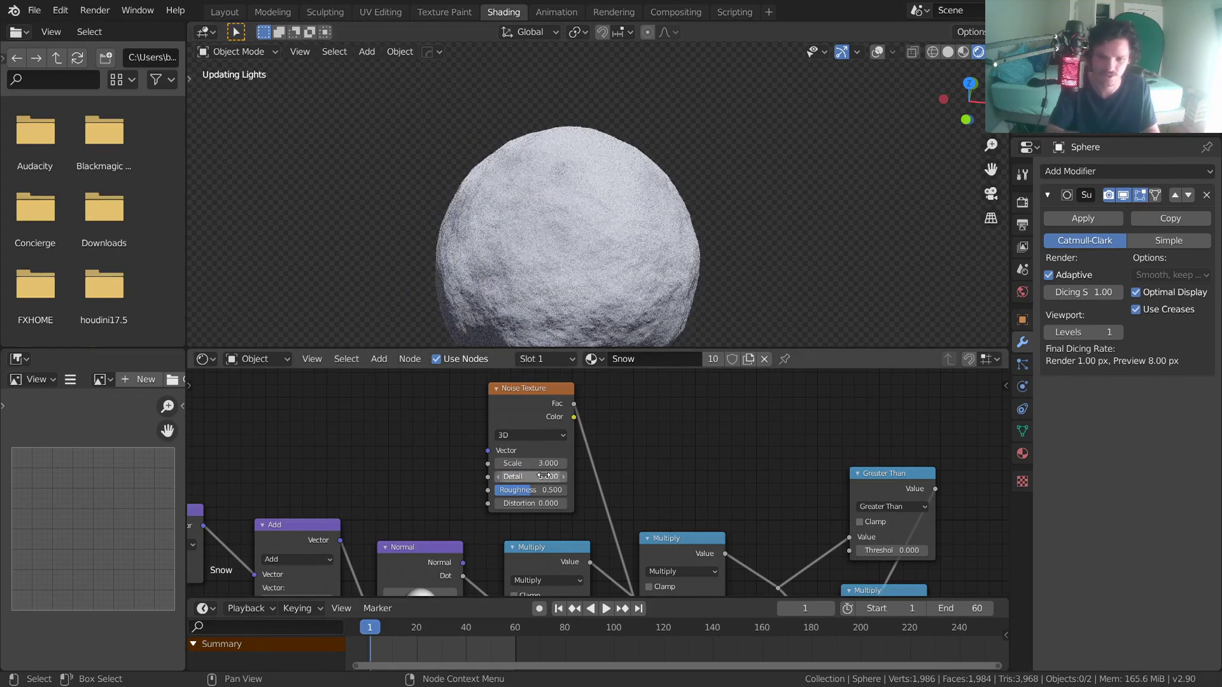
scroll(735, 235, "down", 4)
middle_click_drag(639, 258, 614, 230)
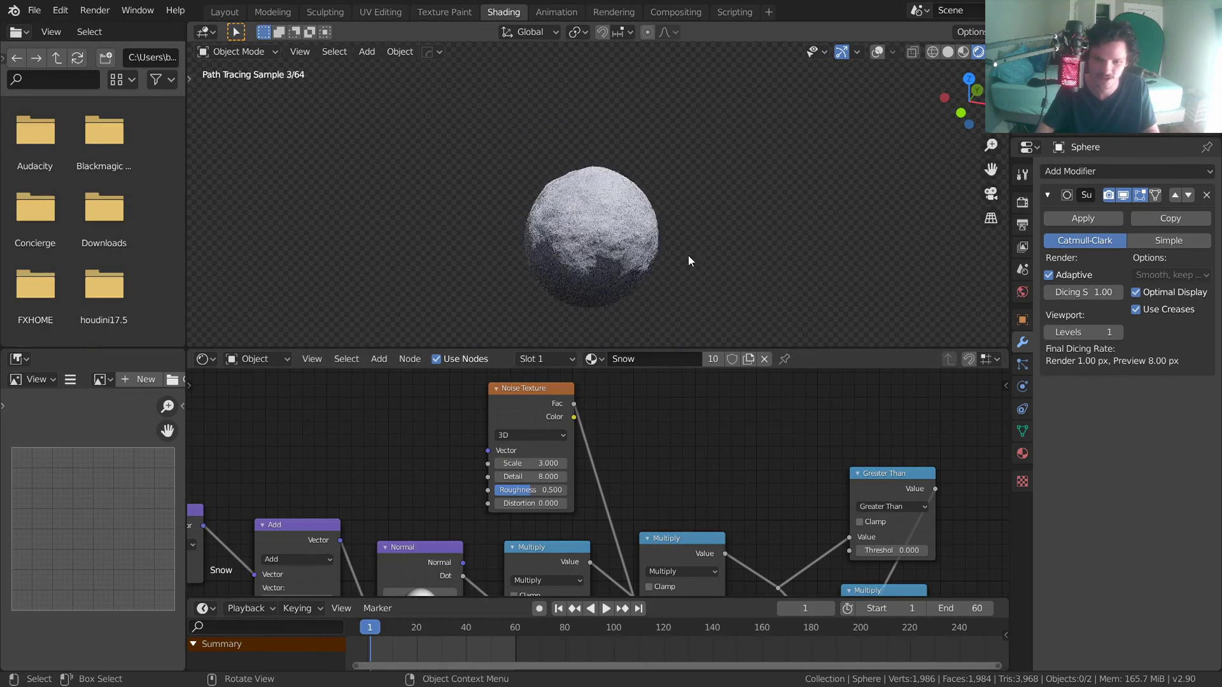
Set the Displacement node's Scale to 0.3 and check the sphere
middle_click_drag(914, 566, 671, 383)
middle_click_drag(734, 494, 287, 314)
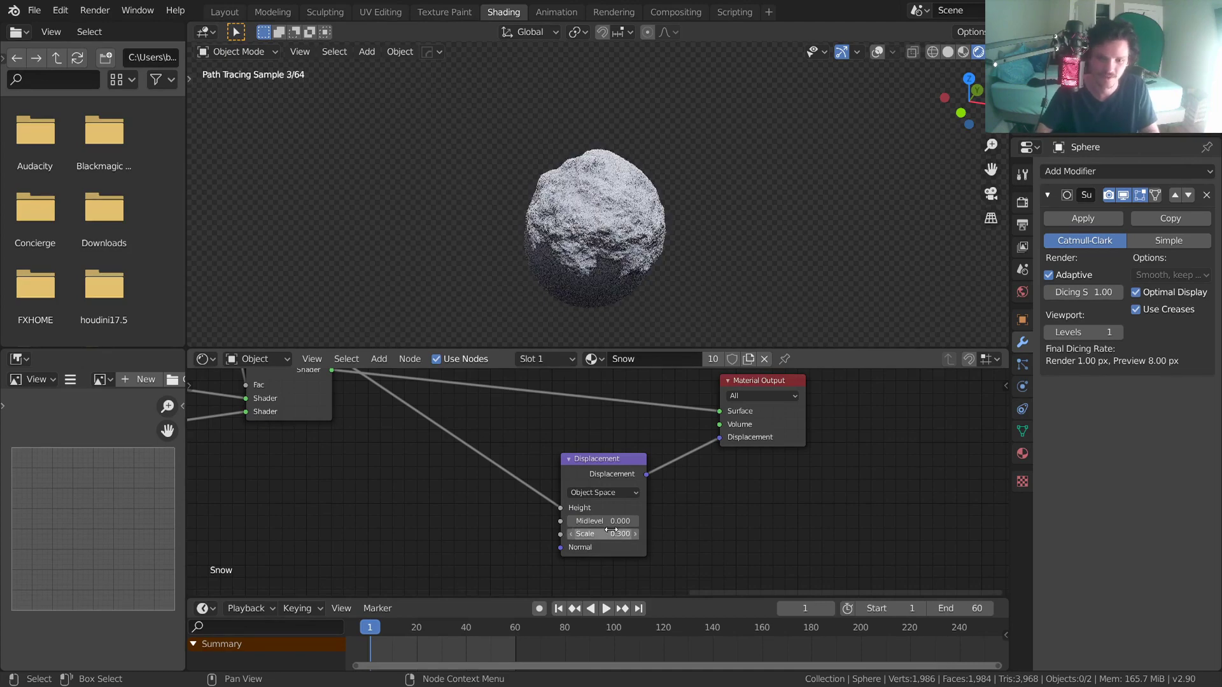
scroll(615, 166, "up", 2)
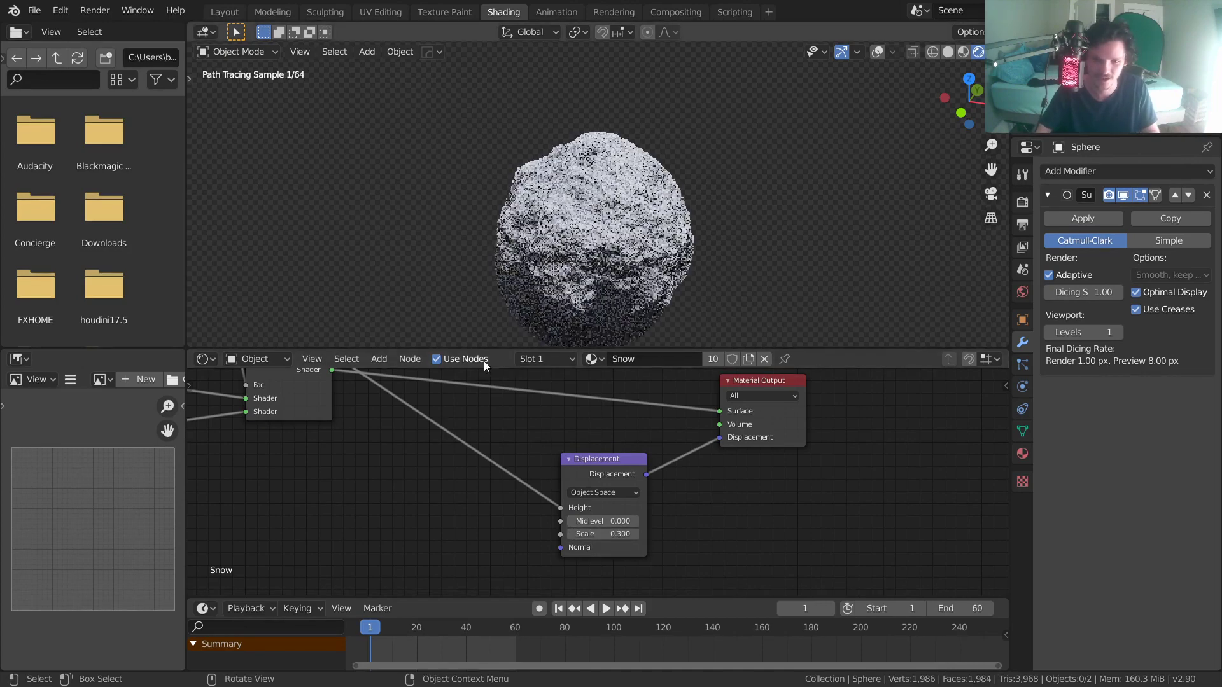
Set the new Noise Texture's Detail to 2
middle_click_drag(363, 430, 670, 571)
middle_click_drag(465, 482, 549, 537)
middle_click_drag(380, 414, 693, 574)
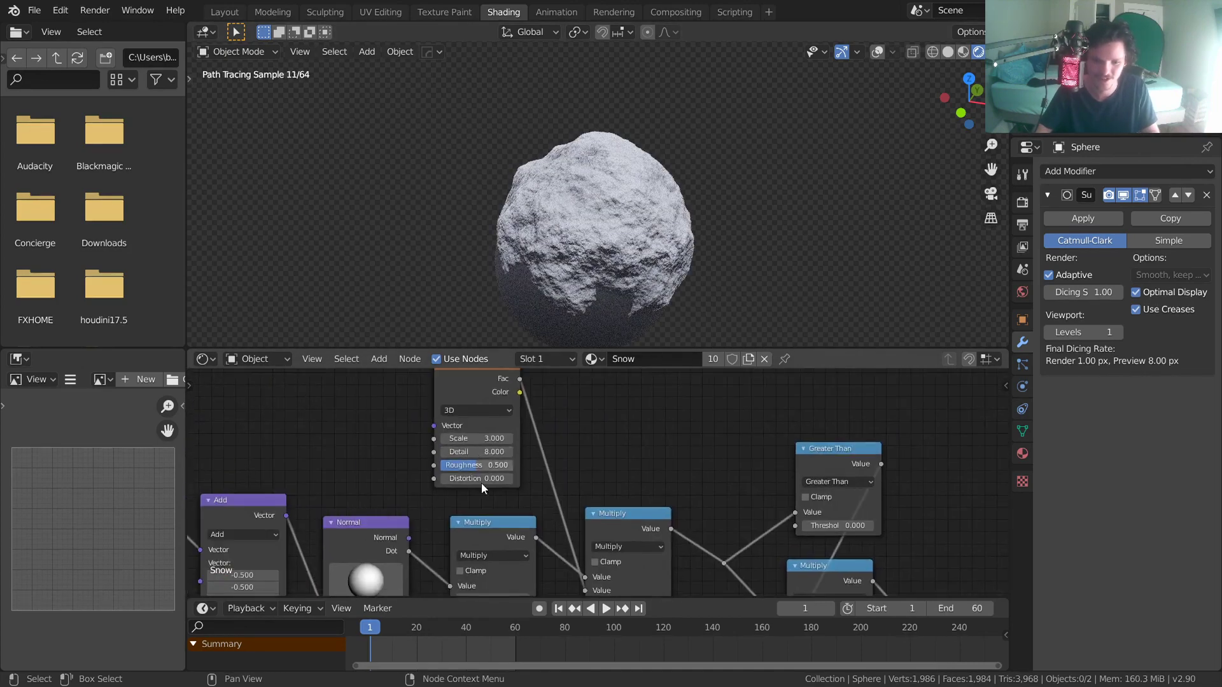
middle_click_drag(483, 478, 505, 523)
type("2")
key("Return")
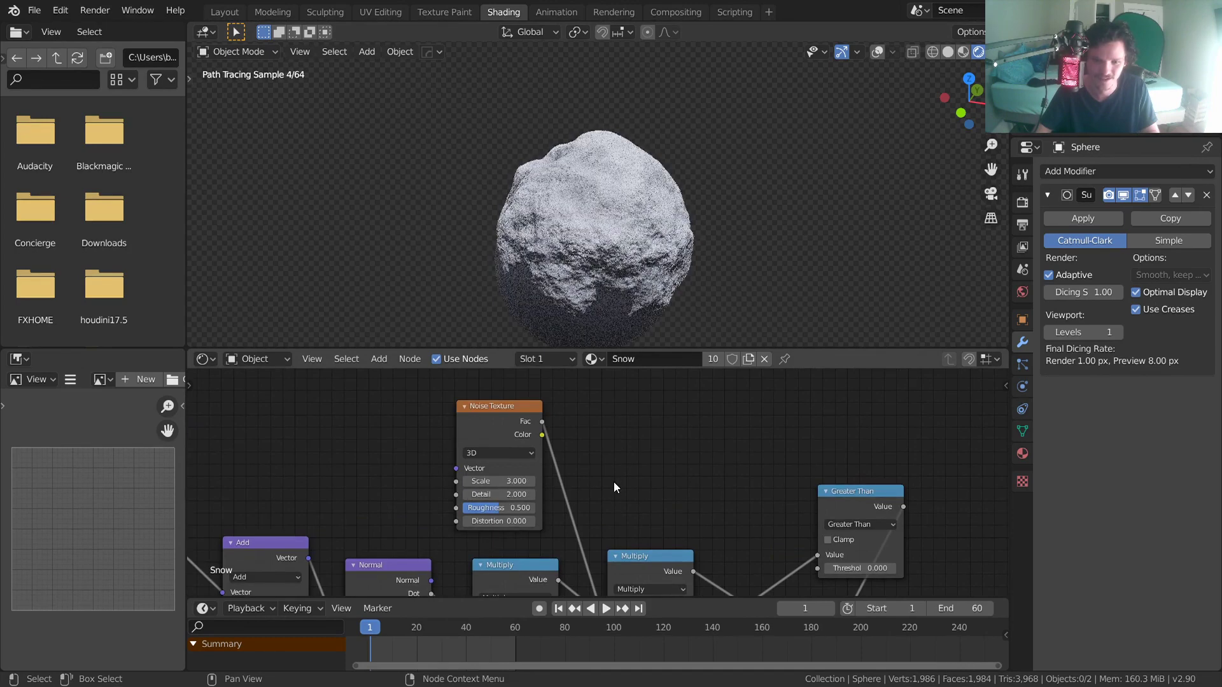
Set the Displacement node's Scale to 0.2
middle_click_drag(773, 506, 338, 421)
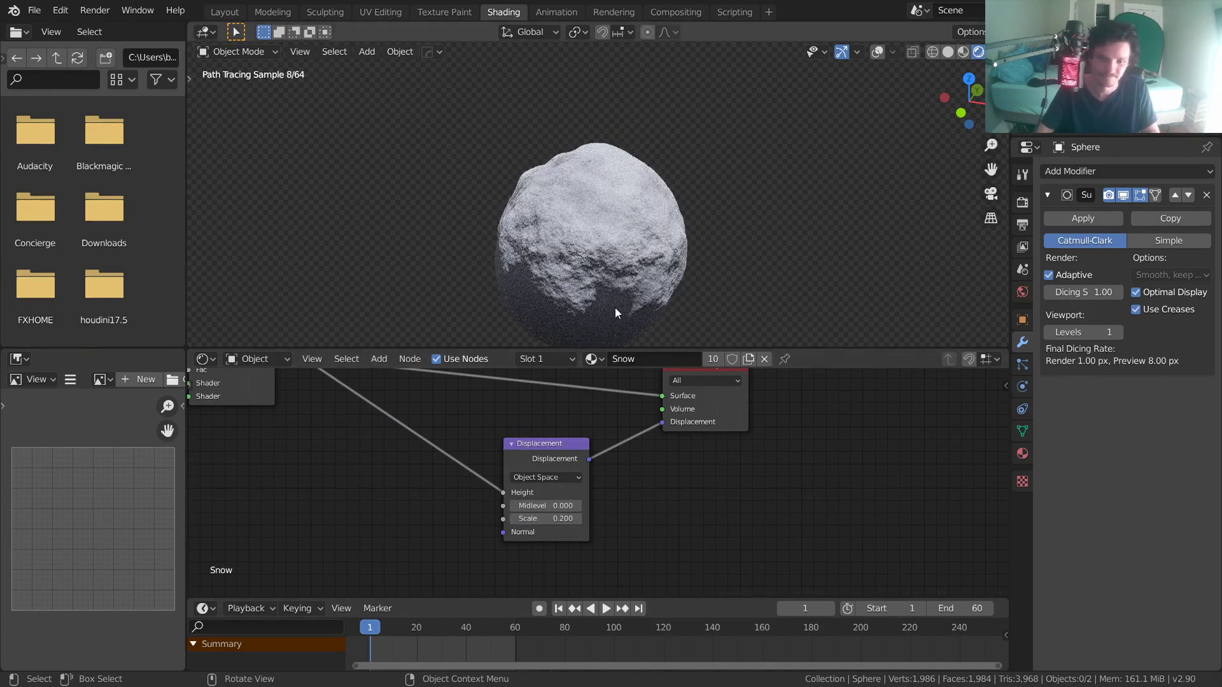
scroll(674, 150, "down", 1)
Try rotating the Normal node's direction so the snow gathers on one side of the sphere
middle_click_drag(380, 459, 727, 473)
middle_click_drag(470, 433, 618, 521)
middle_click_drag(338, 489, 601, 569)
middle_click_drag(466, 466, 682, 575)
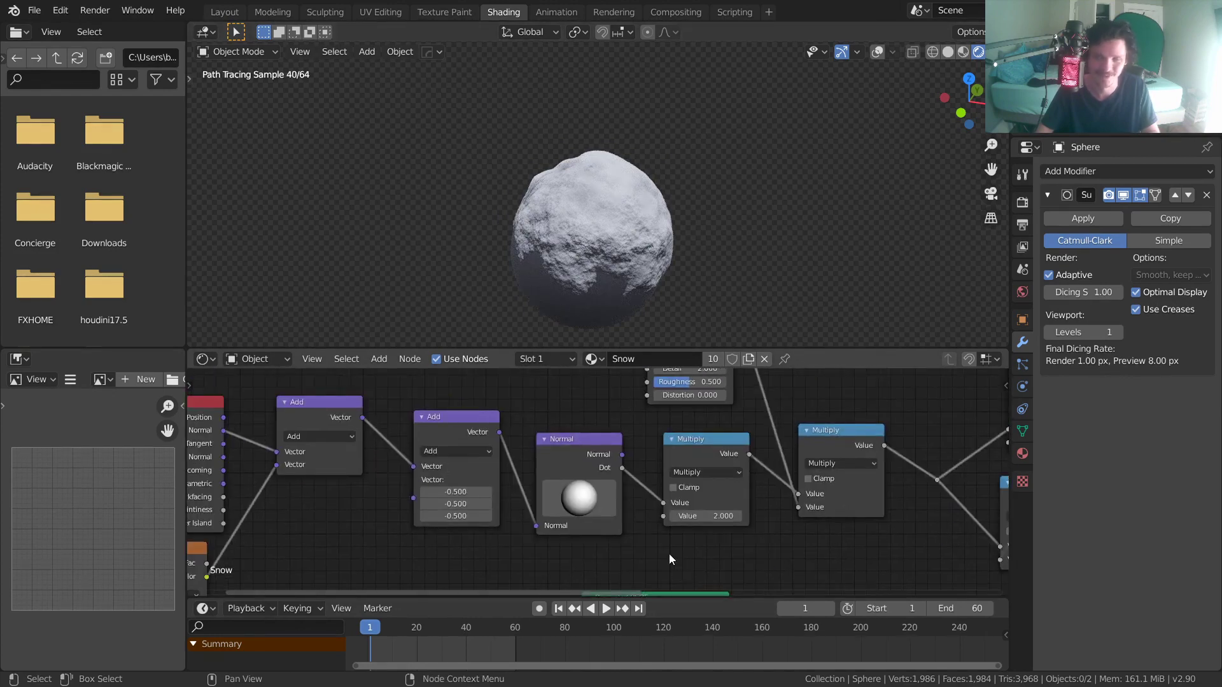
middle_click_drag(672, 519, 656, 528)
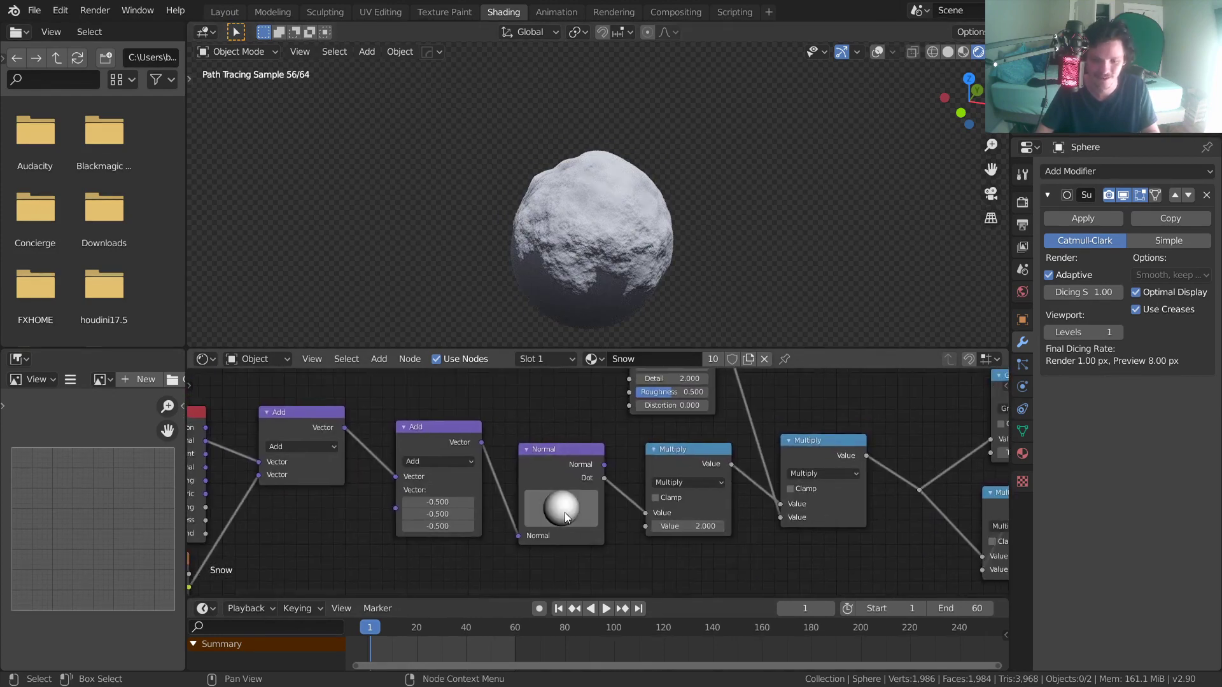
mouse_move(564, 513)
left_mouse_down()
mouse_move(544, 509)
mouse_move(530, 528)
left_mouse_up()
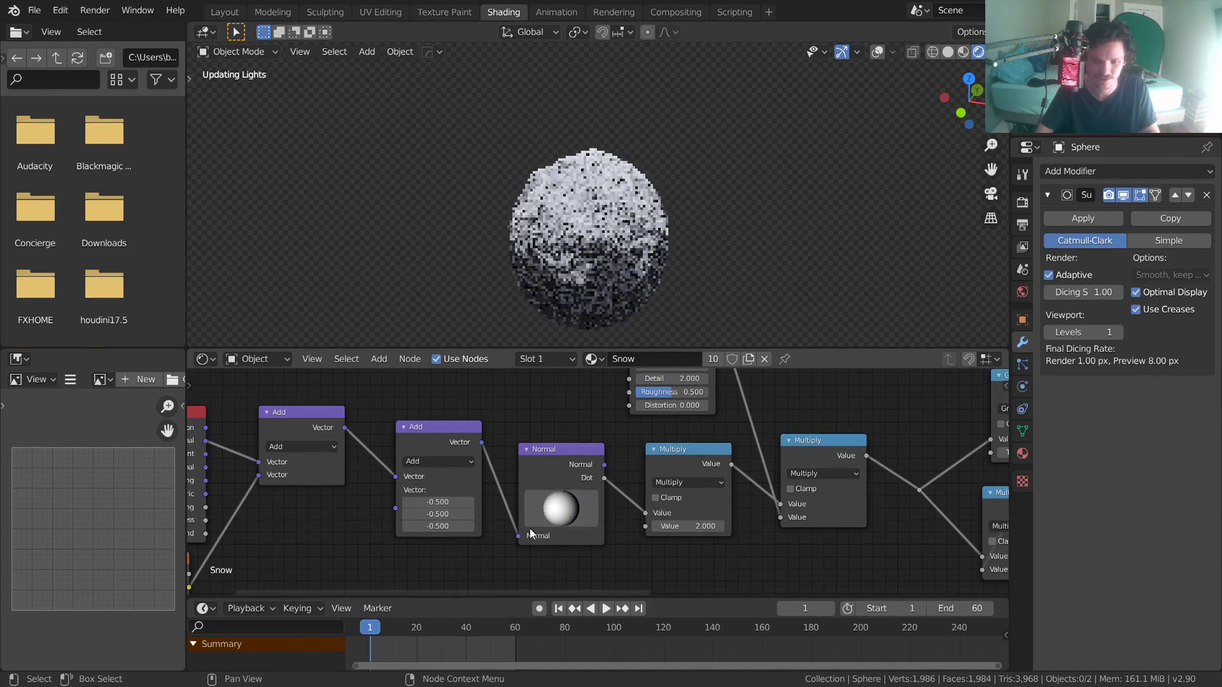
mouse_move(592, 505)
left_mouse_down()
mouse_move(555, 516)
mouse_move(596, 511)
left_mouse_up()
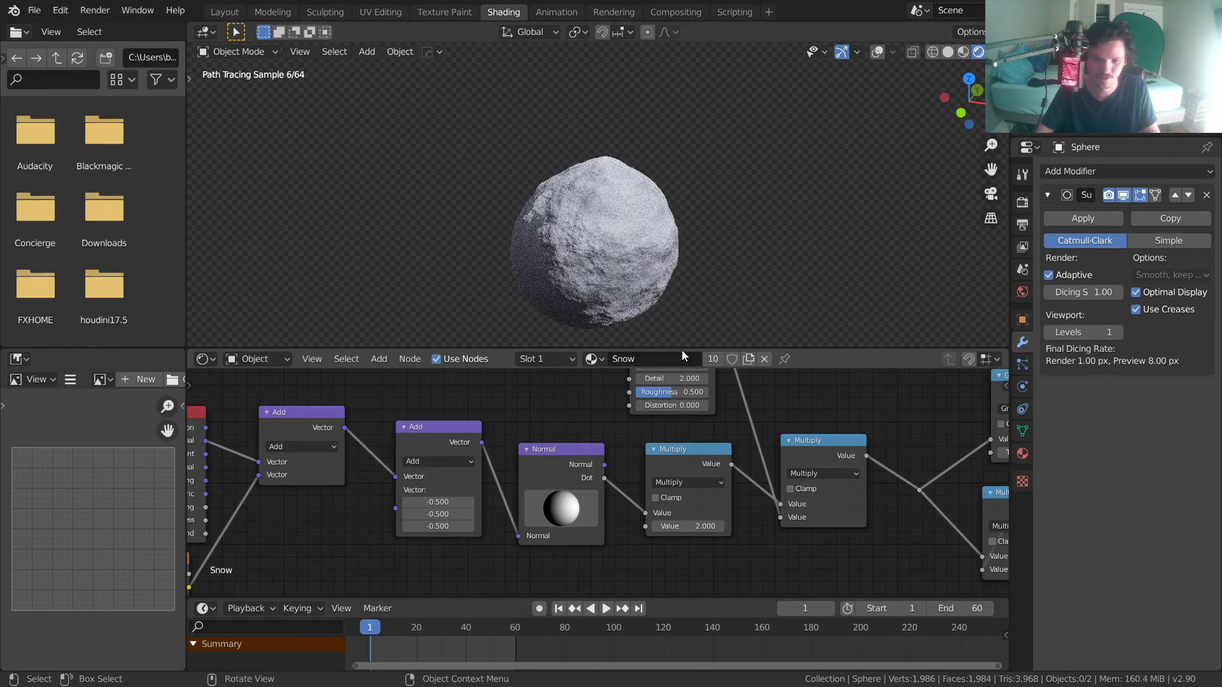
Turn the Normal node's direction back upward so the snow lies on top of the sphere
middle_click_drag(862, 436, 778, 424)
scroll(778, 423, "down", 3)
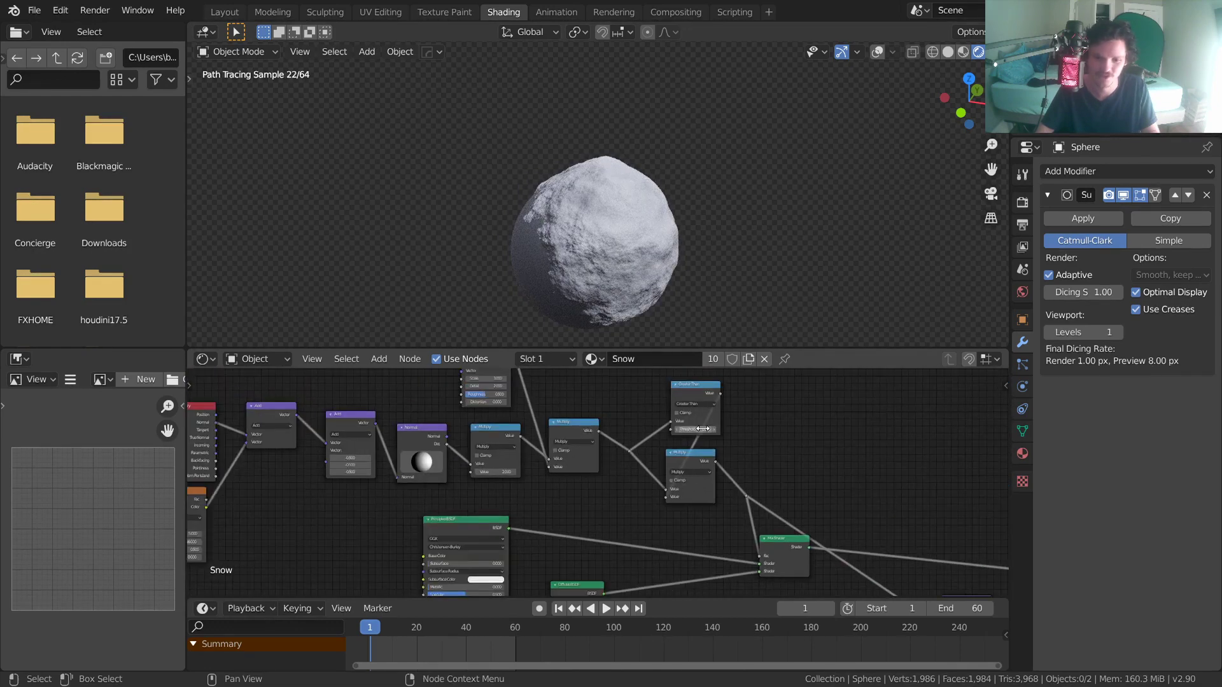
left_click_drag(430, 463, 417, 450)
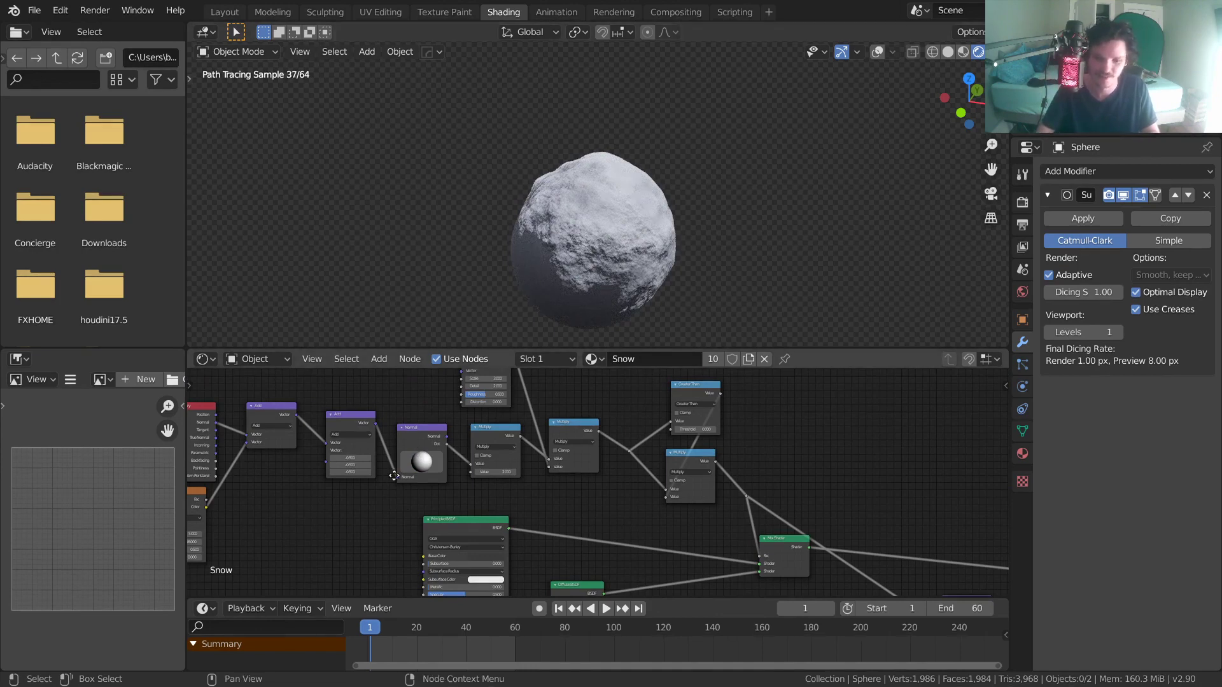
Delete the sphere and add a Monkey mesh in its place
middle_click_drag(484, 484, 695, 497)
key("x")
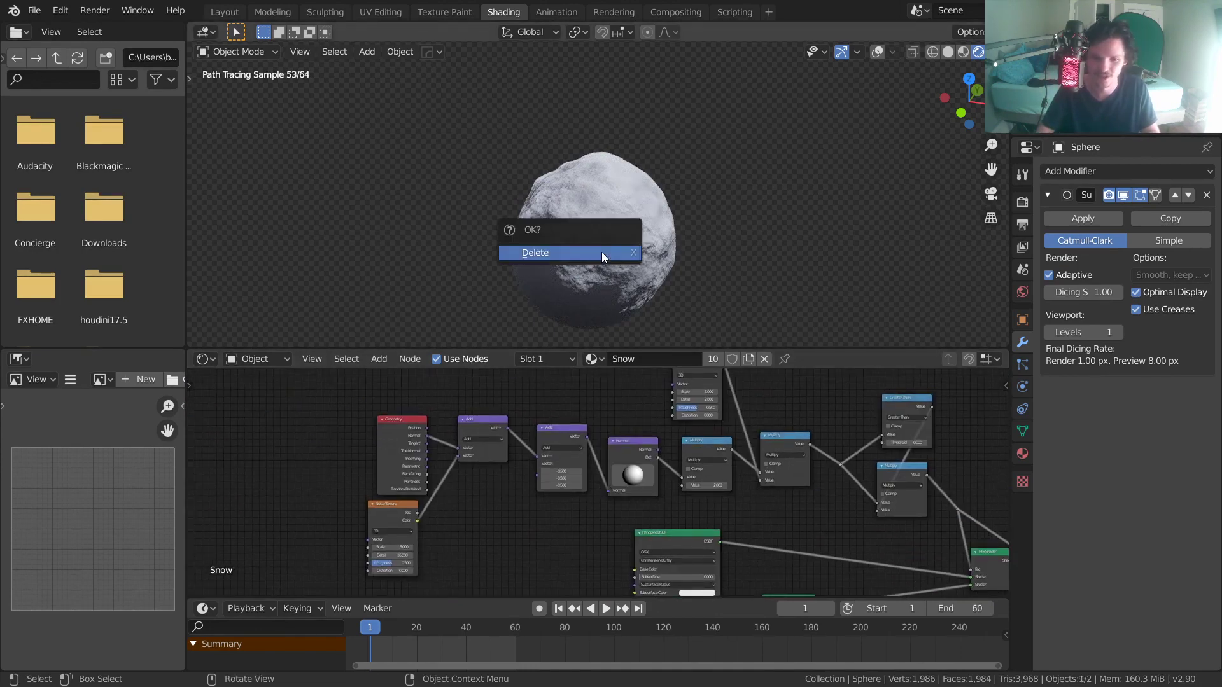
left_click(602, 252)
key("shift+a")
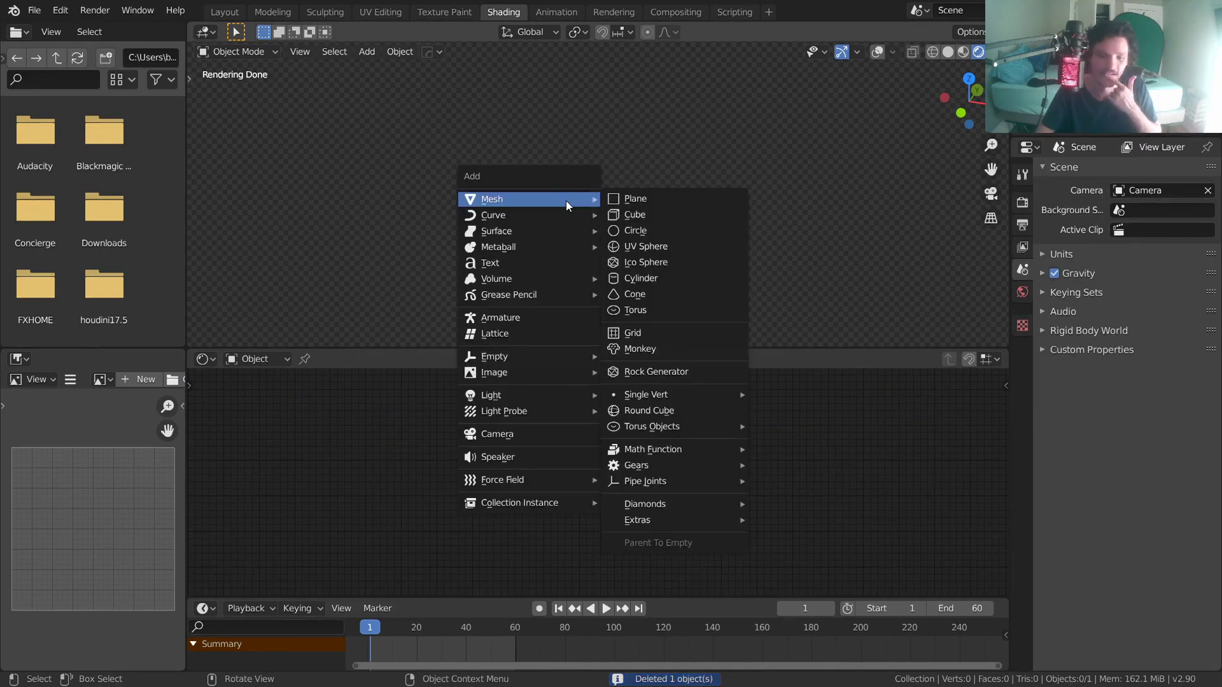
left_click(659, 349)
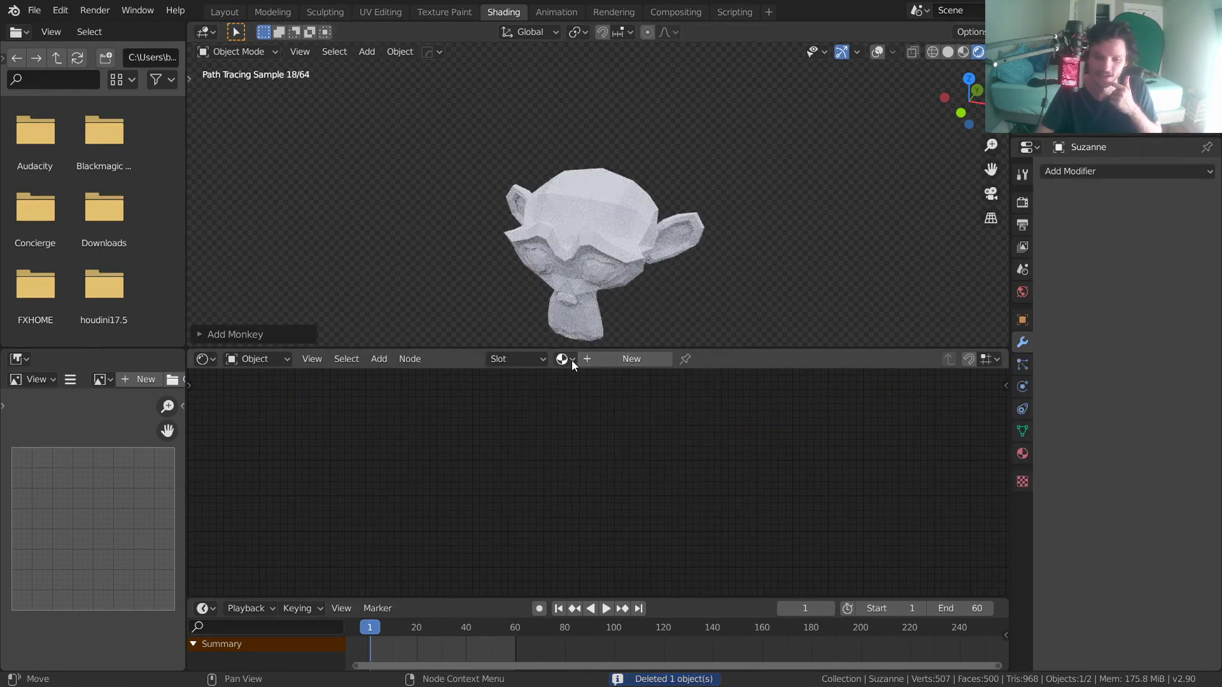
Assign the Snow material to the monkey and add a Subdivision Surface modifier with Adaptive enabled
left_click(571, 360)
left_click(581, 391)
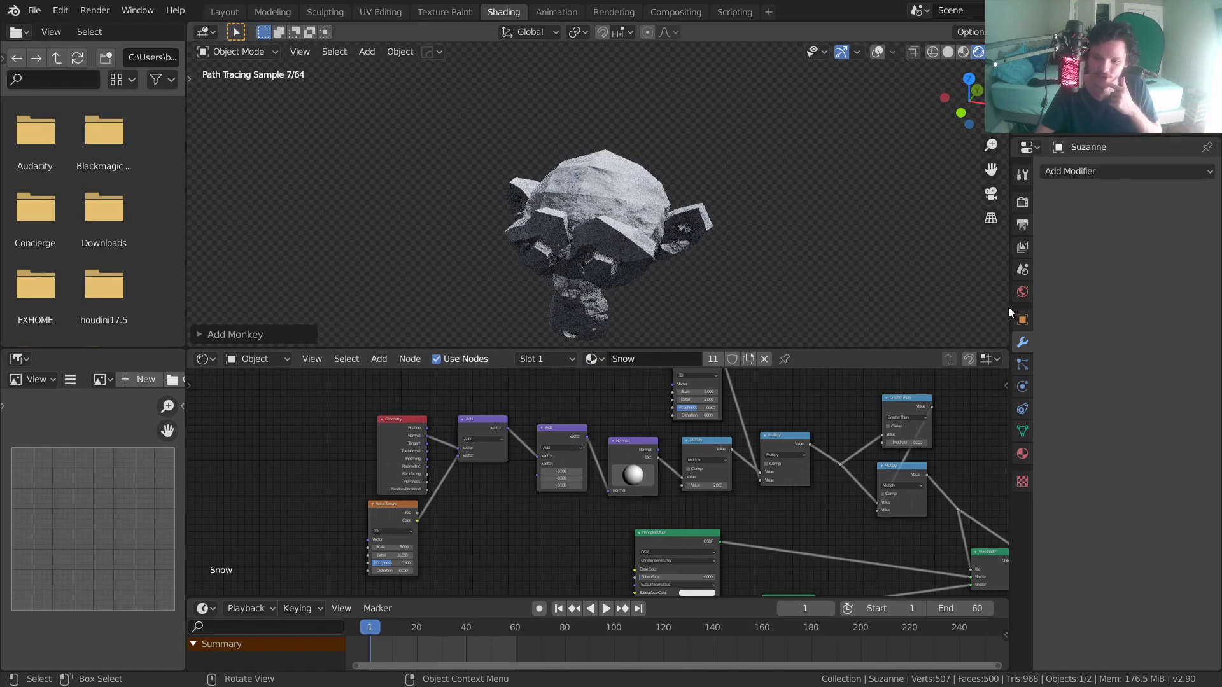
left_click(1086, 172)
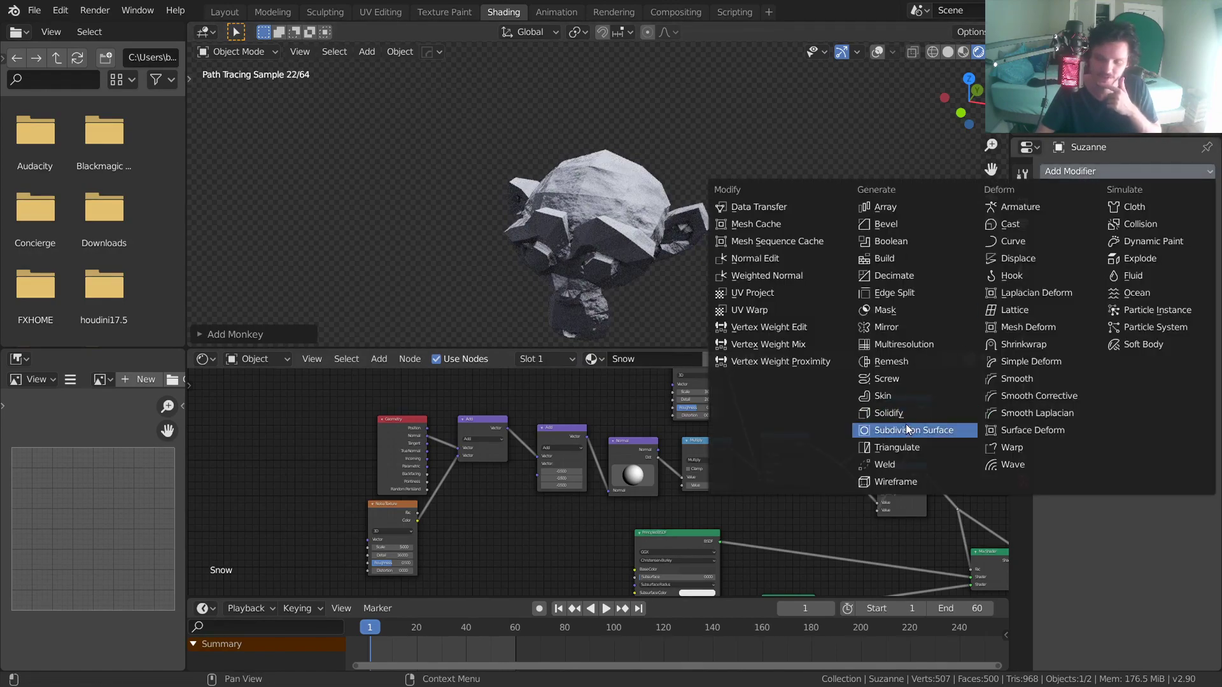
left_click(906, 428)
left_click(1049, 275)
Shade the monkey smooth
right_click(642, 208)
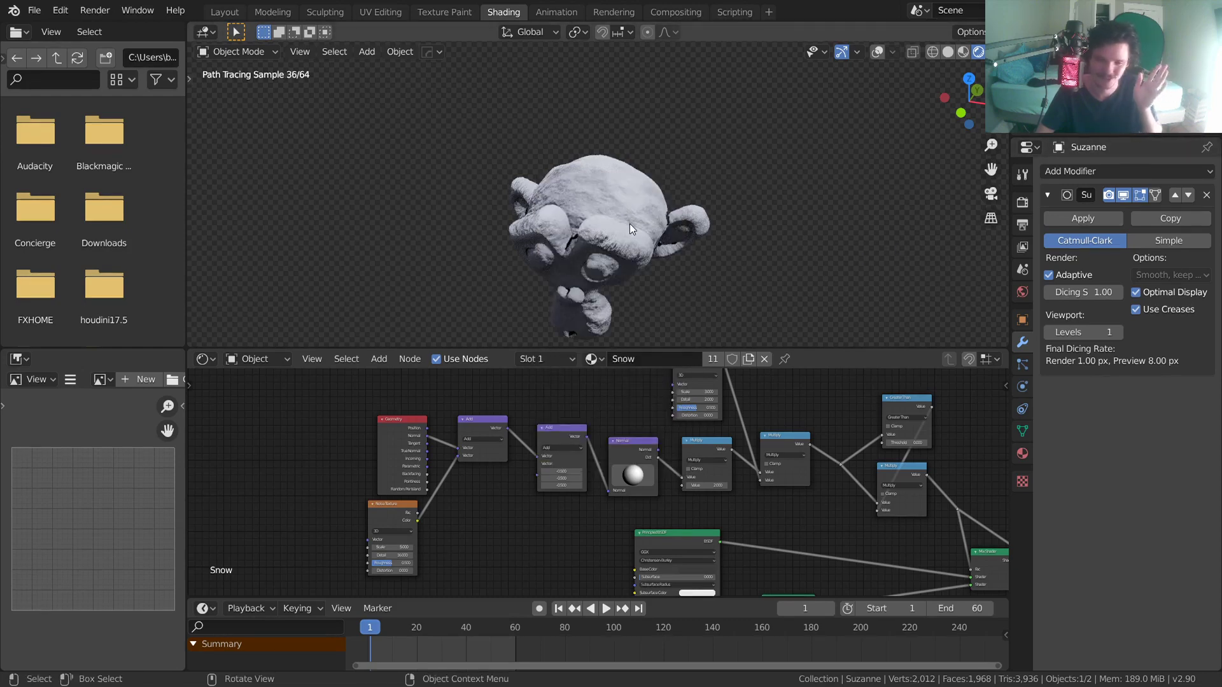
right_click(606, 200)
left_click(606, 200)
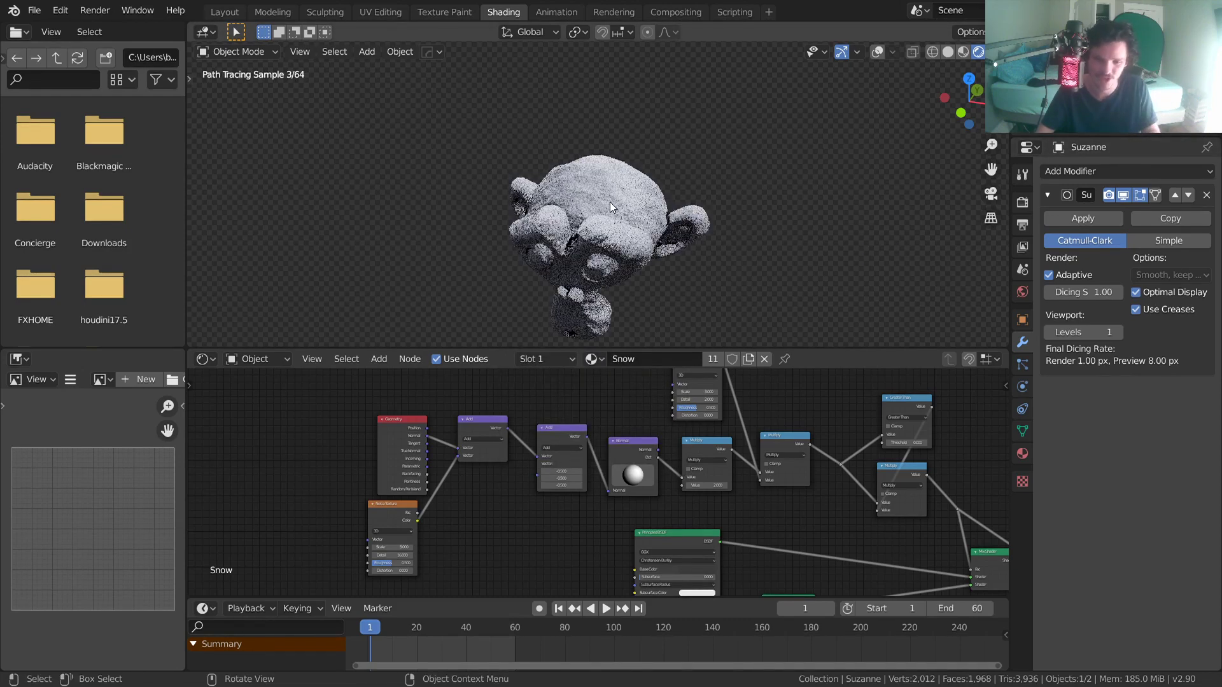
Tilt the Normal node's direction sideways so the snow covers the monkey's side, and inspect the ear up close
left_click(734, 163)
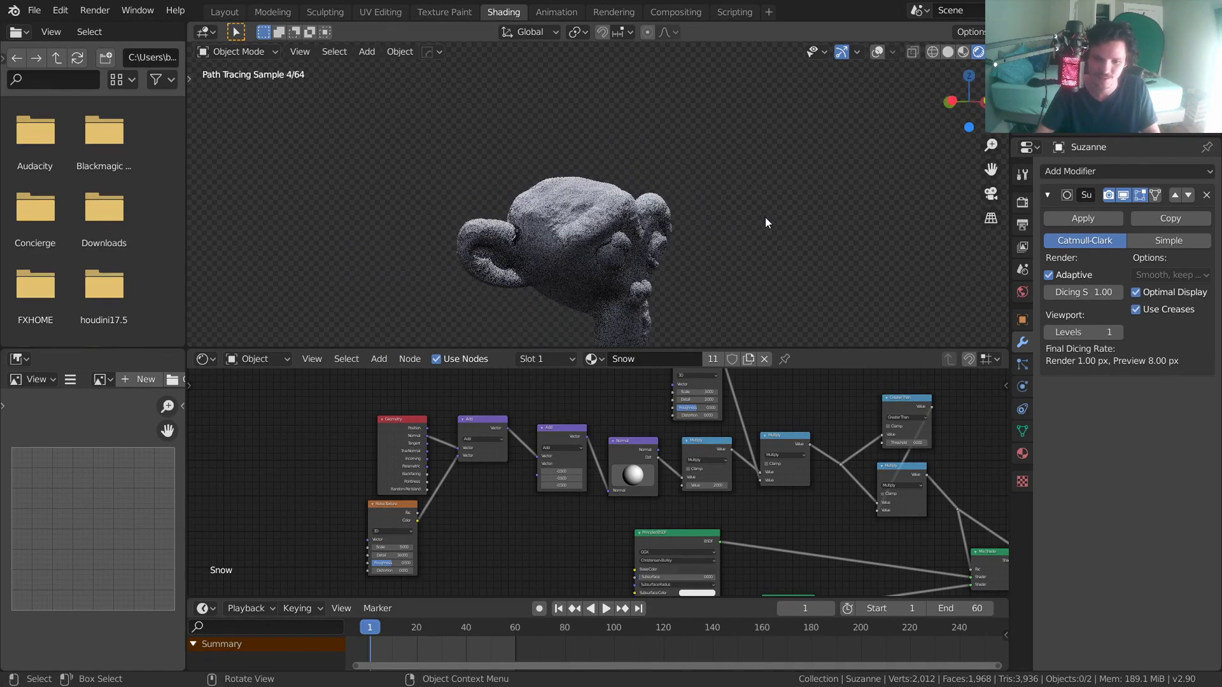
scroll(528, 456, "up", 3)
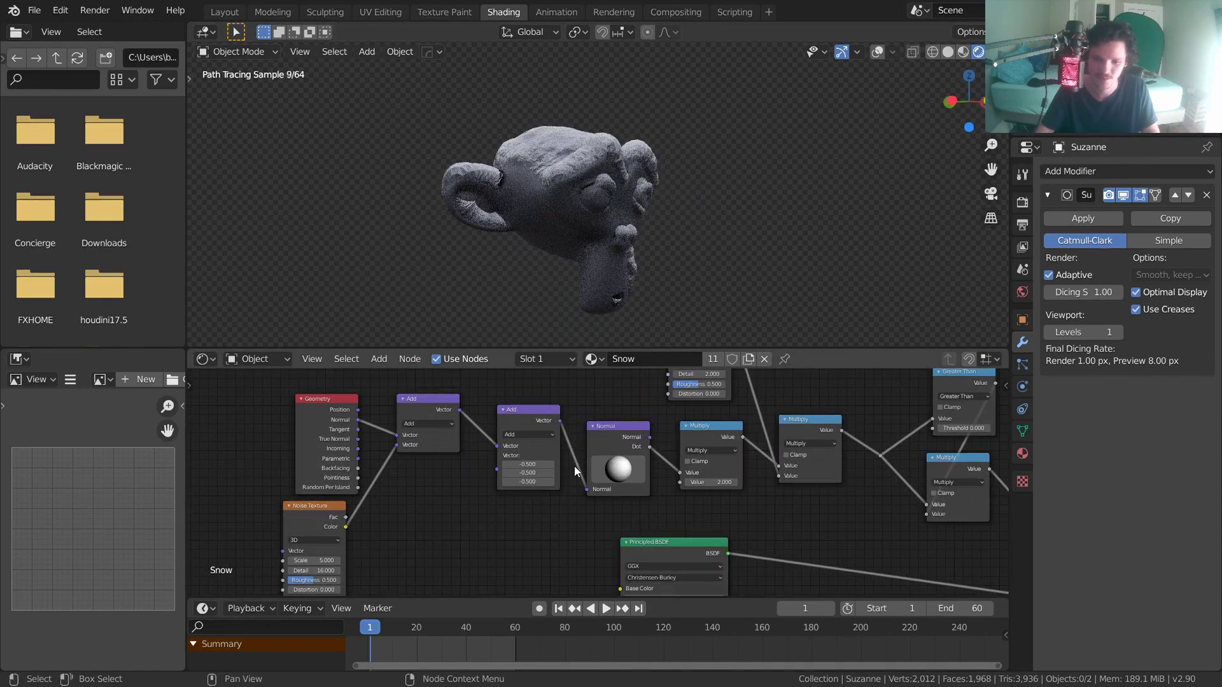
left_click_drag(598, 474, 574, 513)
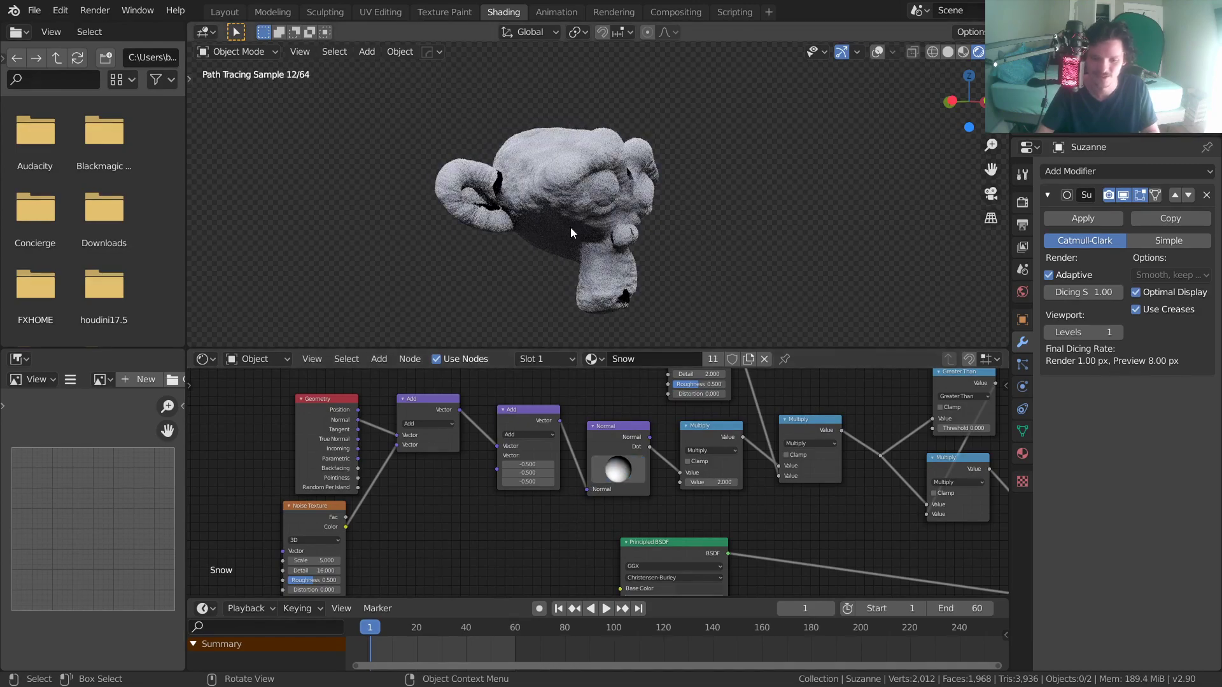
scroll(514, 171, "up", 5)
scroll(490, 162, "up", 5)
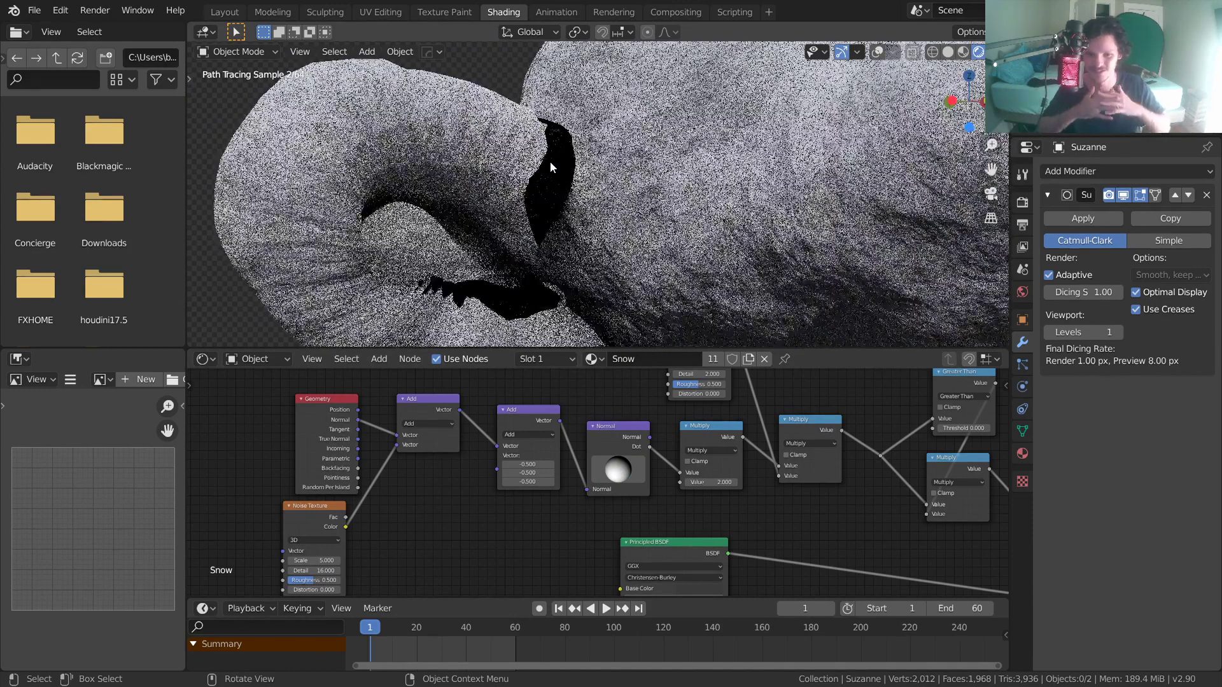
scroll(549, 166, "down", 8)
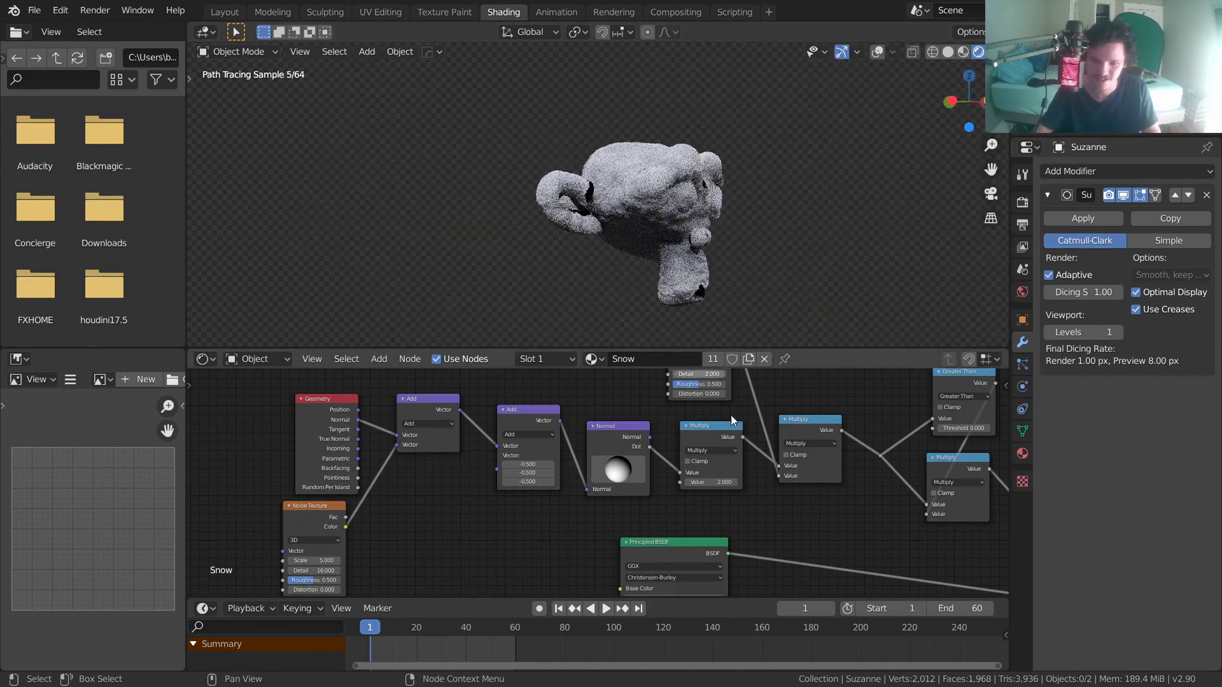
Set the Displacement node's Scale to 0.1
middle_click_drag(730, 415, 613, 434)
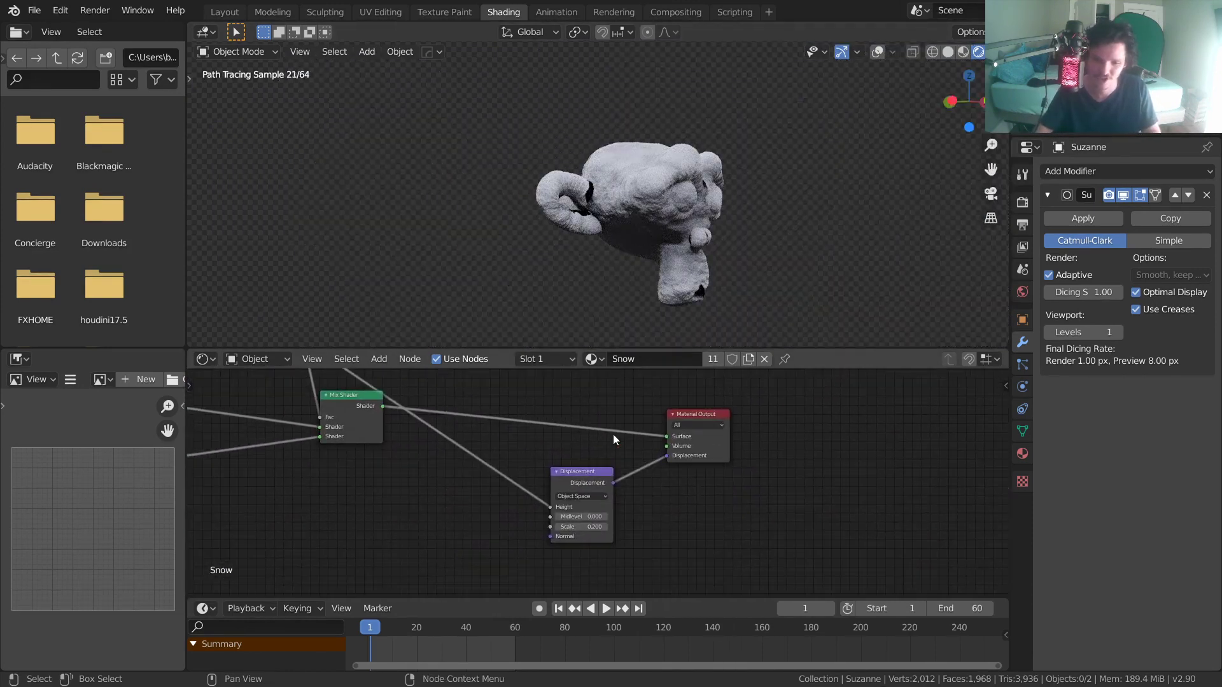
scroll(611, 445, "up", 2)
left_click(570, 552)
type("0.1")
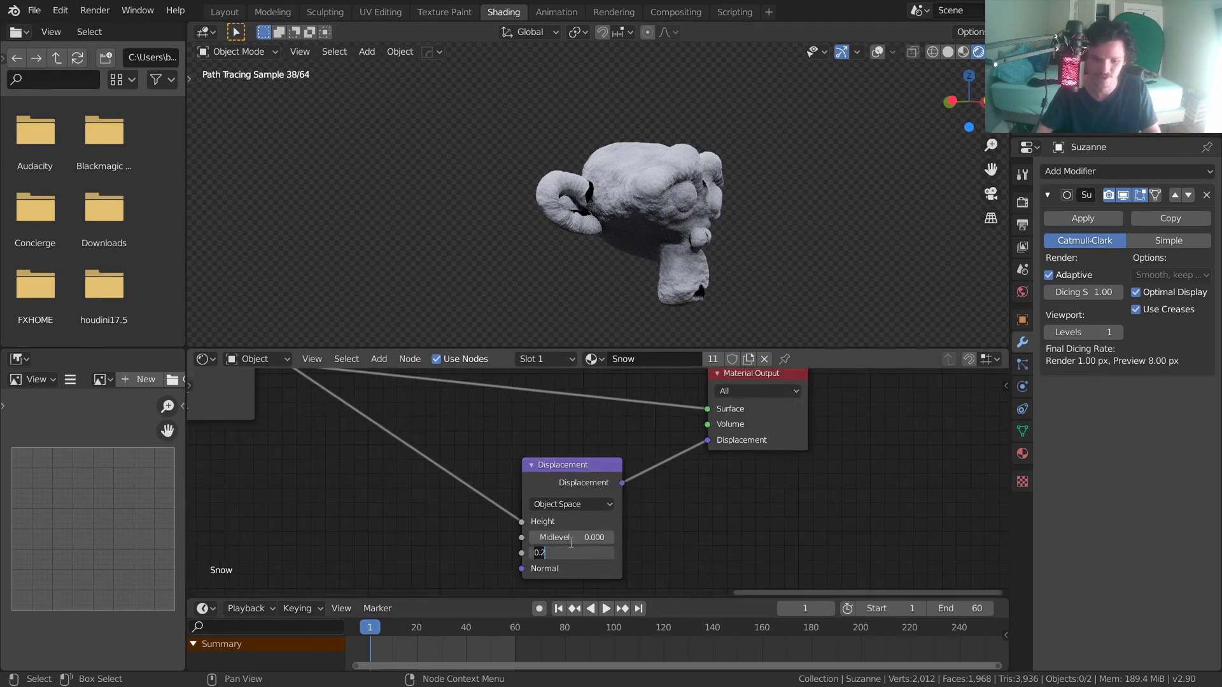
key("Return")
Turn the Normal node's direction back upward so the snow lies on top of the monkey
scroll(578, 422, "left", 15, "ctrl")
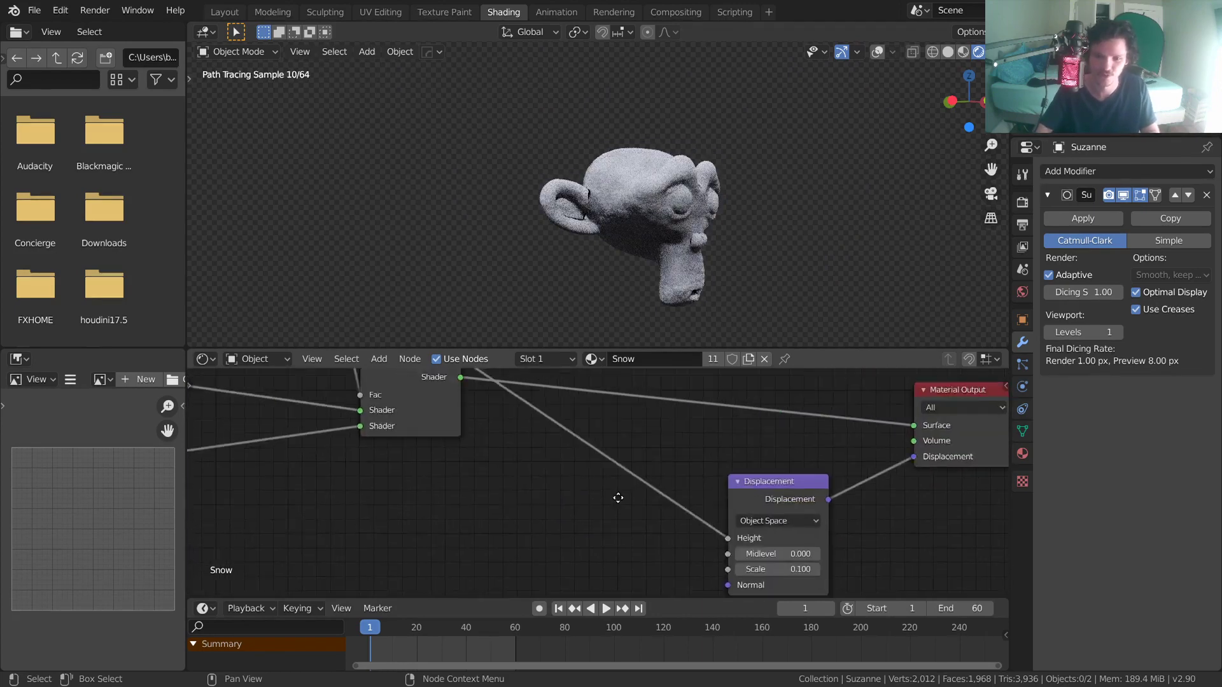
scroll(435, 473, "left", 10, "ctrl")
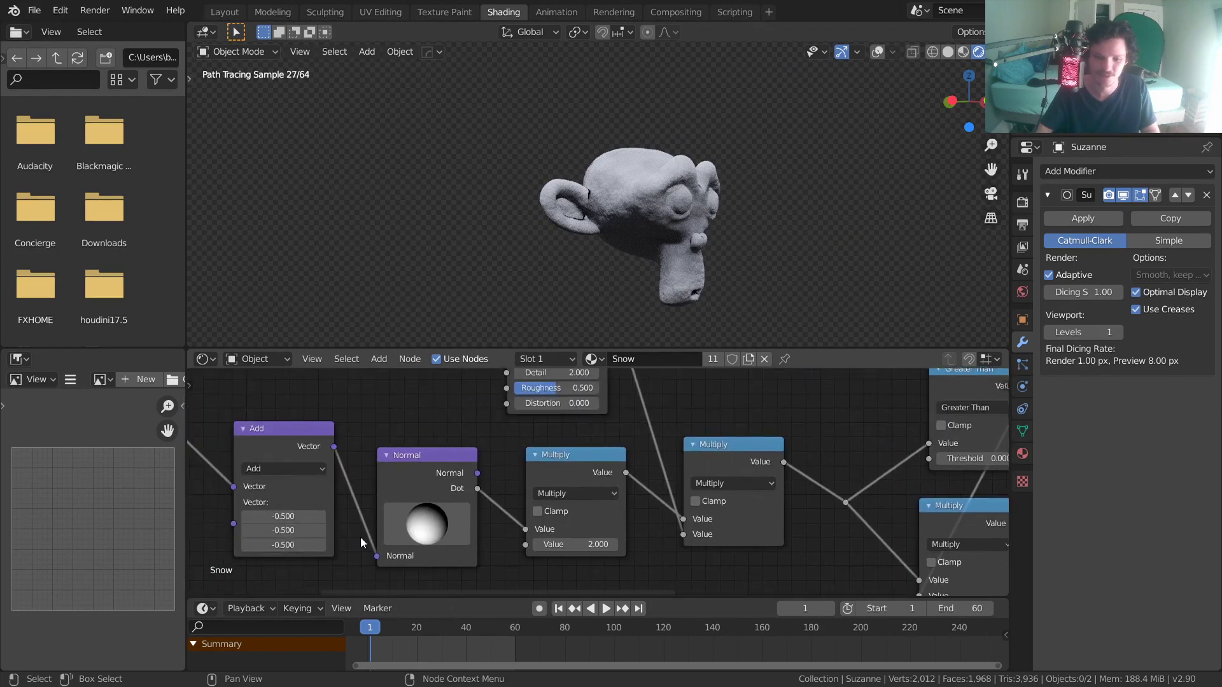
mouse_move(437, 533)
left_mouse_down()
mouse_move(463, 499)
mouse_move(422, 532)
mouse_move(436, 510)
left_mouse_up()
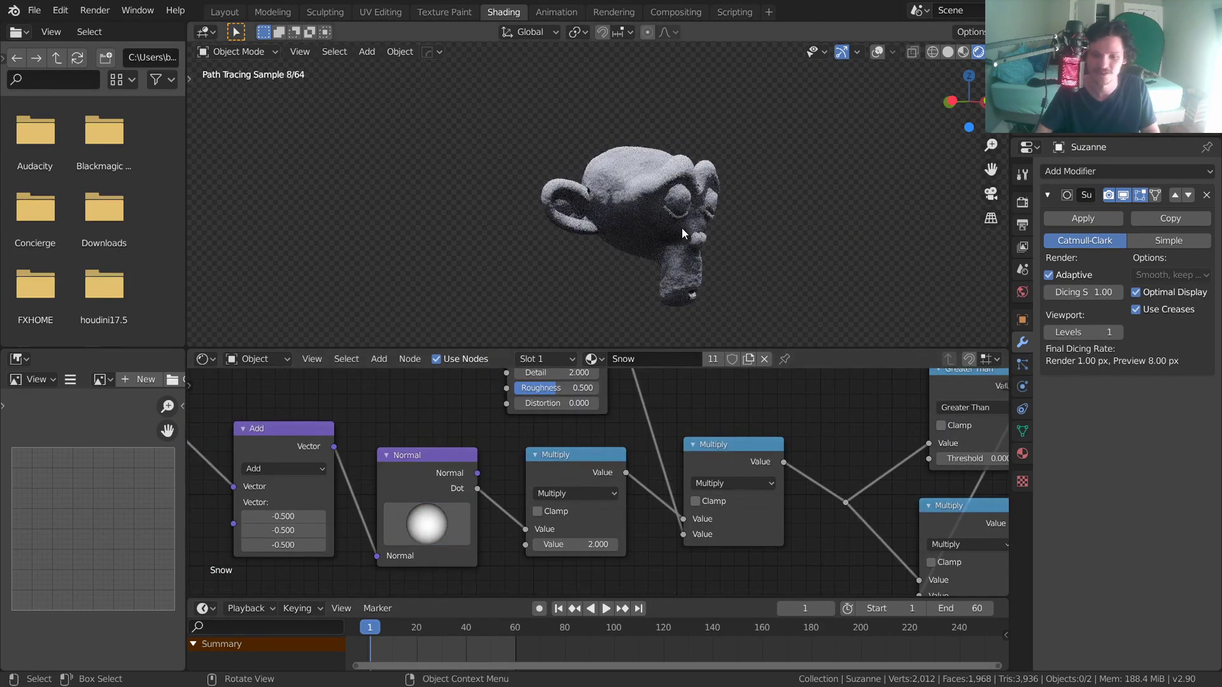
middle_click_drag(506, 488, 731, 464)
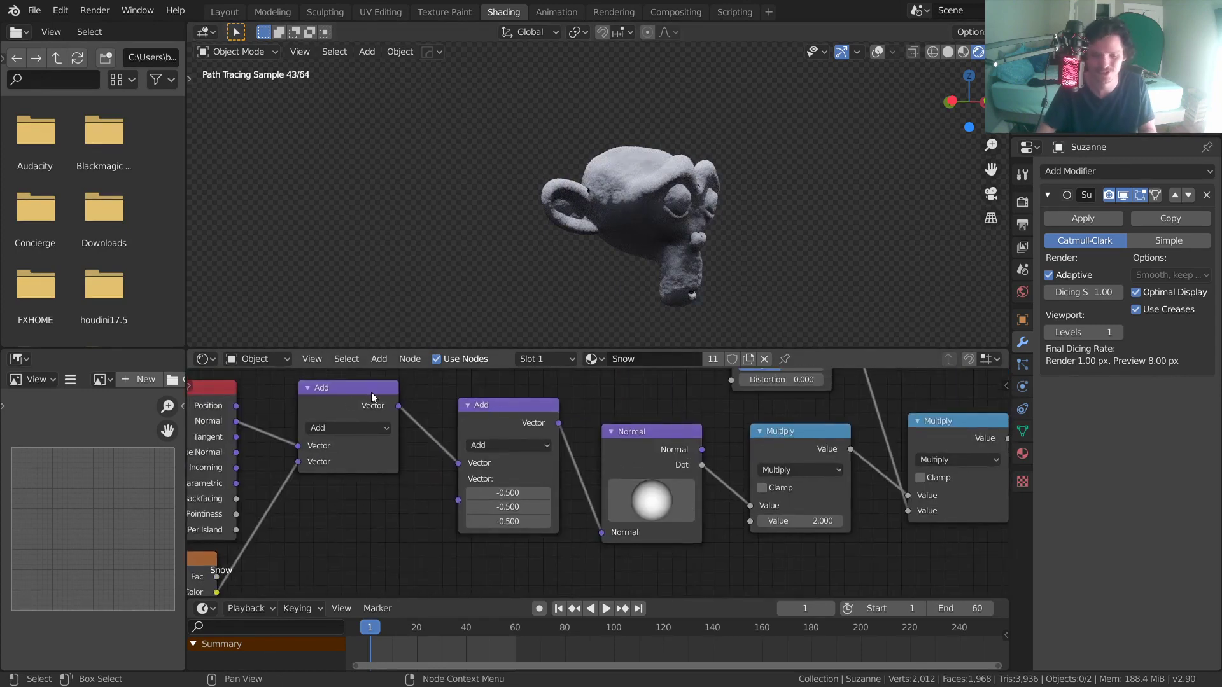
middle_click_drag(245, 439, 348, 465)
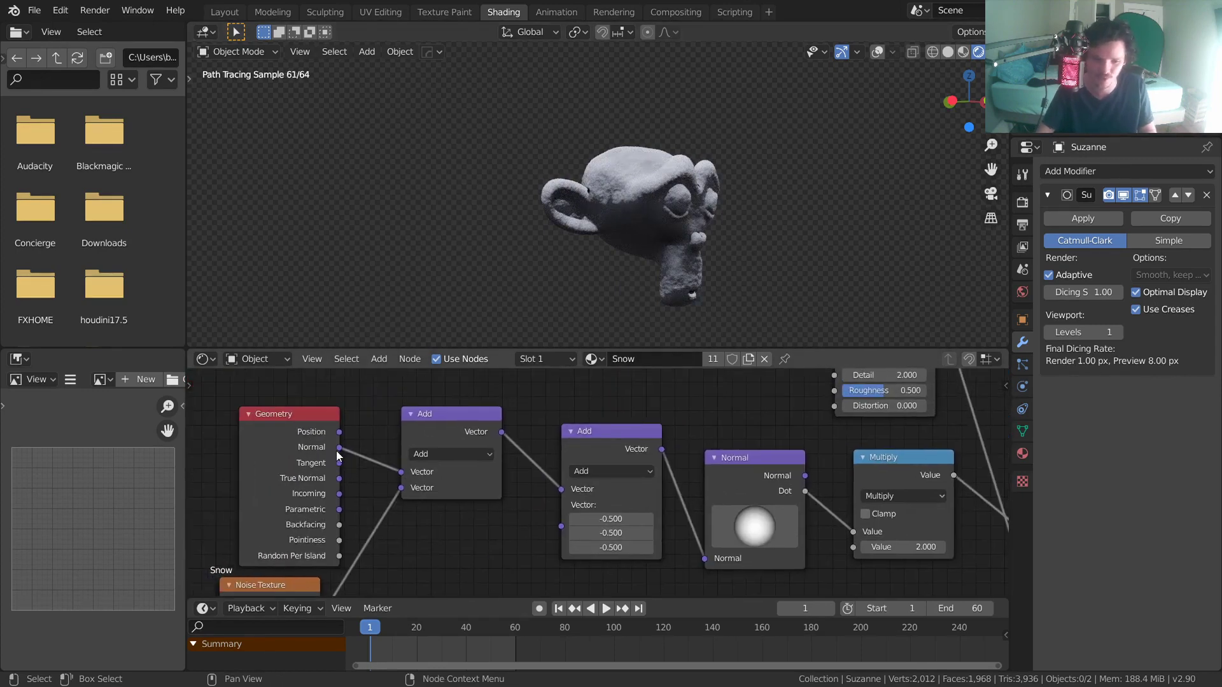
left_click_drag(339, 448, 360, 442)
middle_click_drag(437, 384, 266, 390)
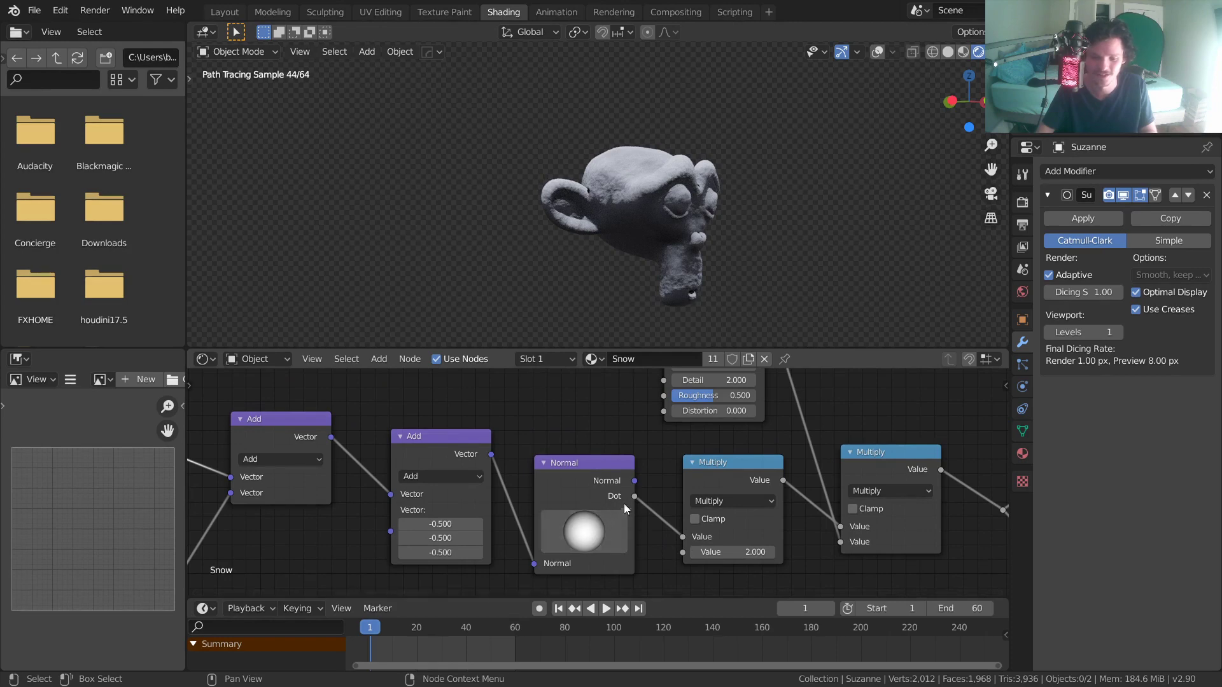
Try rotating the monkey about the global X axis to test how the snow follows its orientation
key("r")
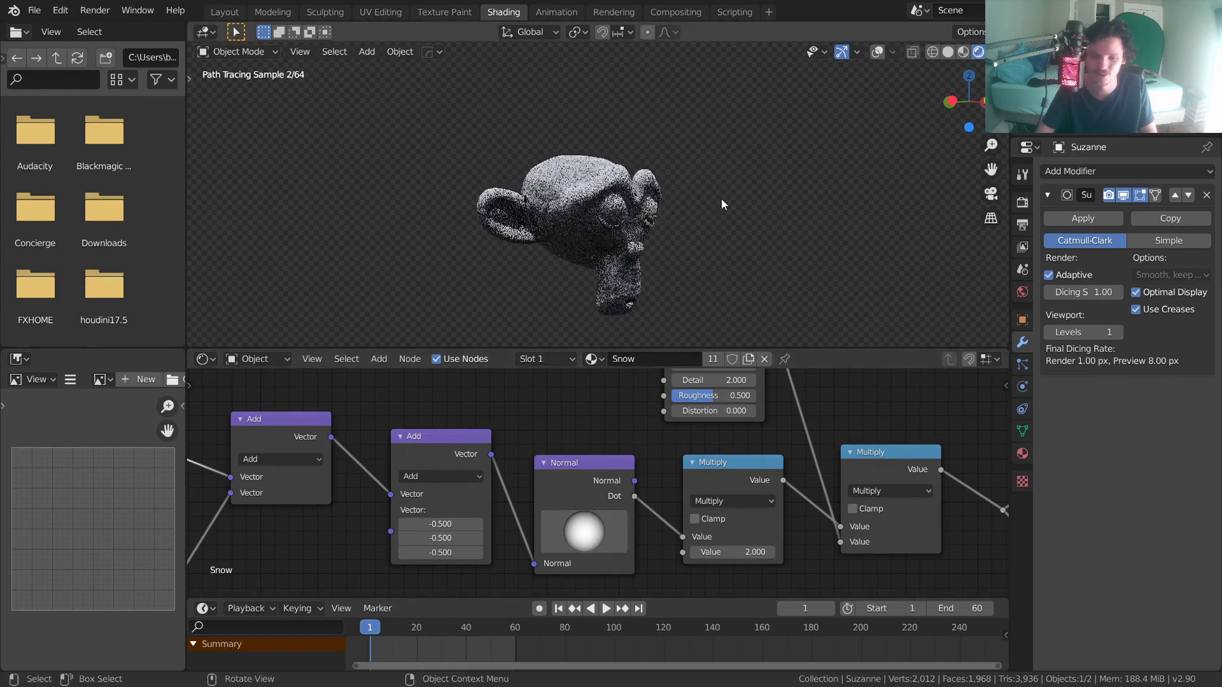
key("x")
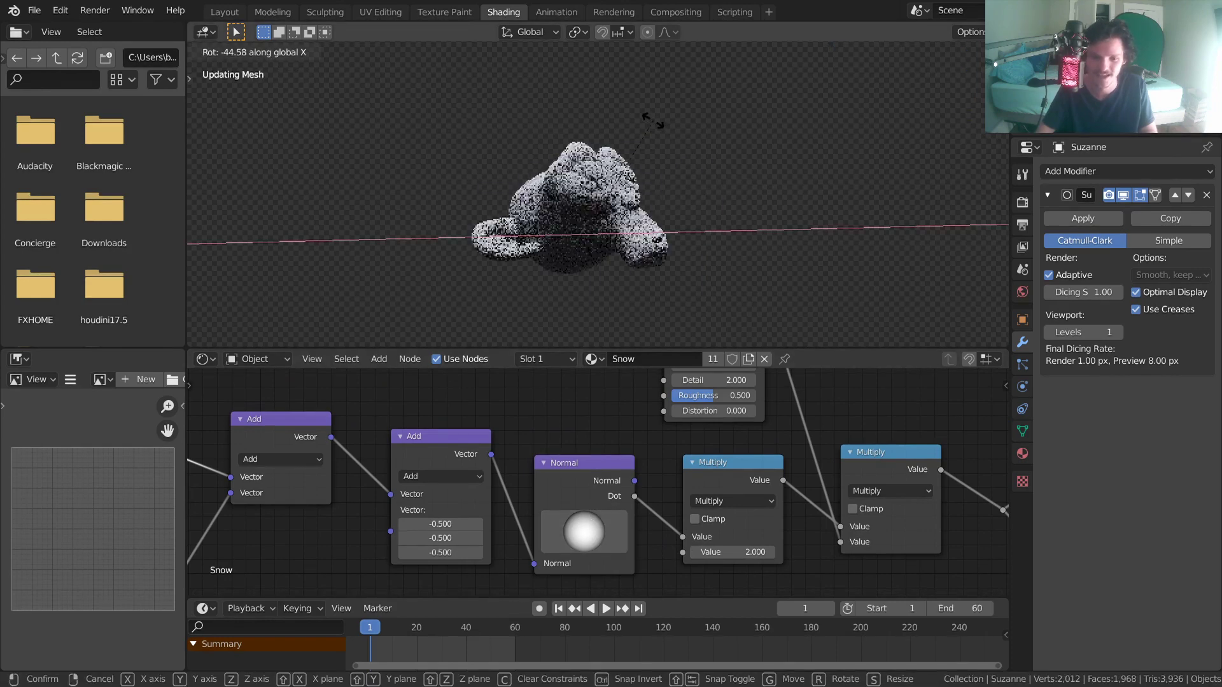
left_click(609, 107)
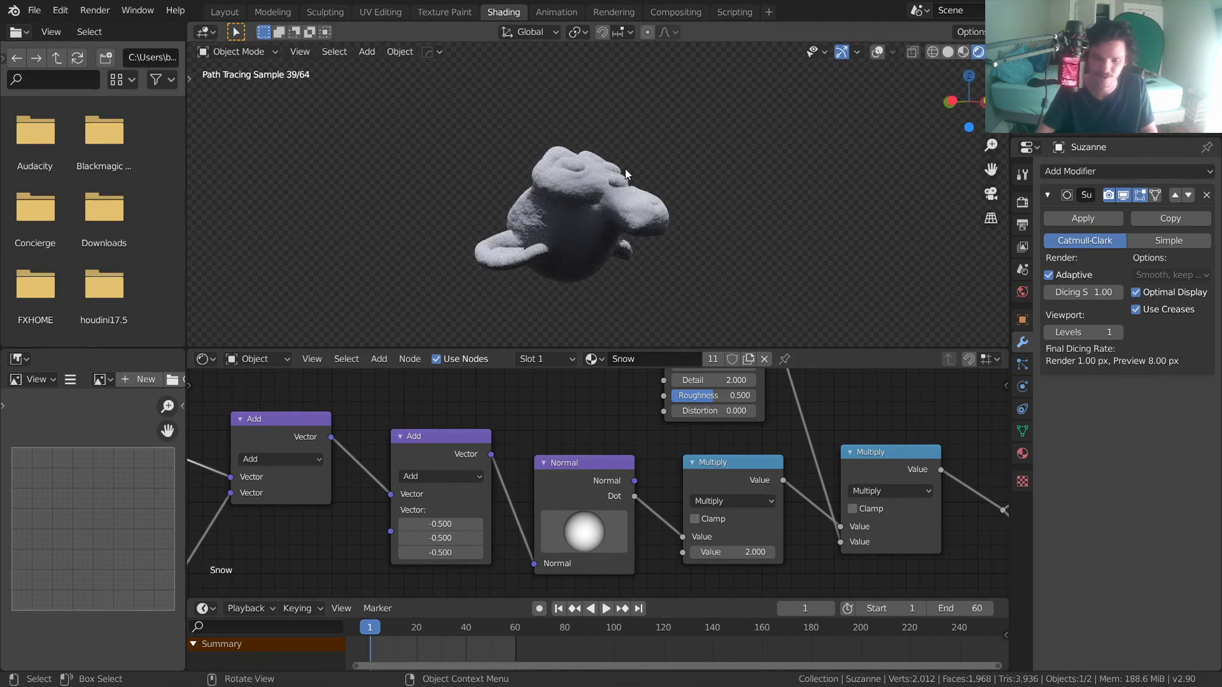
key("ctrl+z")
Rotate the monkey about -85° around the global X axis and slightly readjust the Normal node's direction
key("r")
key("x")
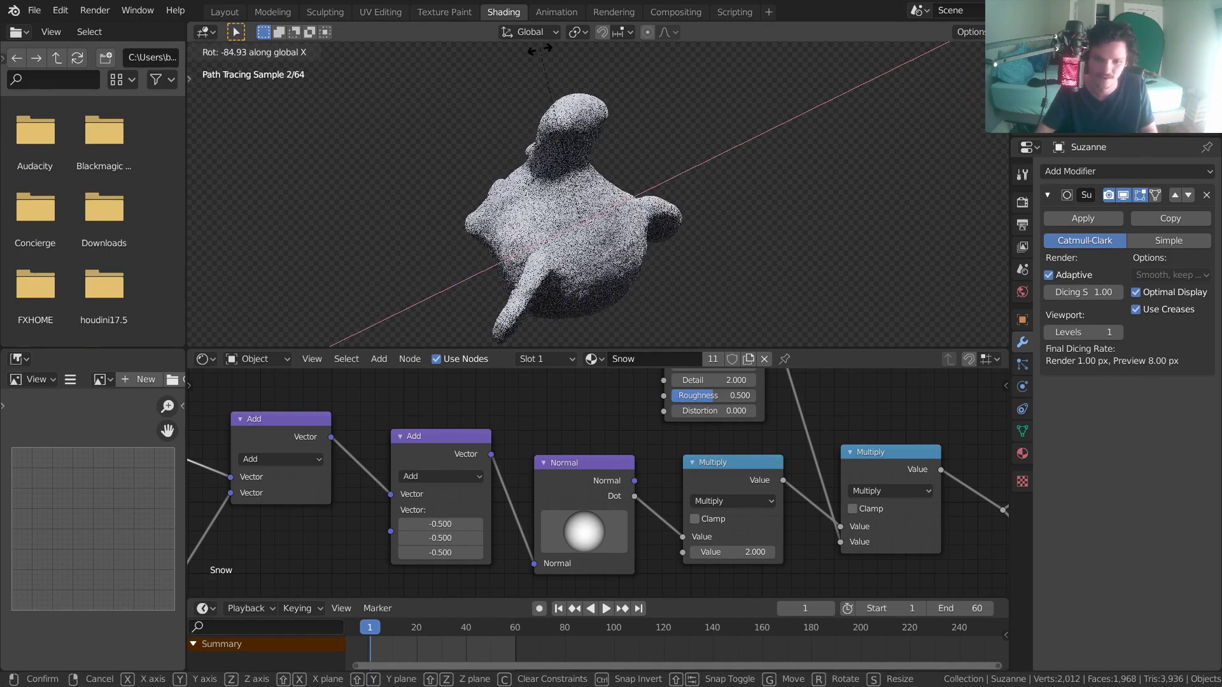
left_click(551, 162)
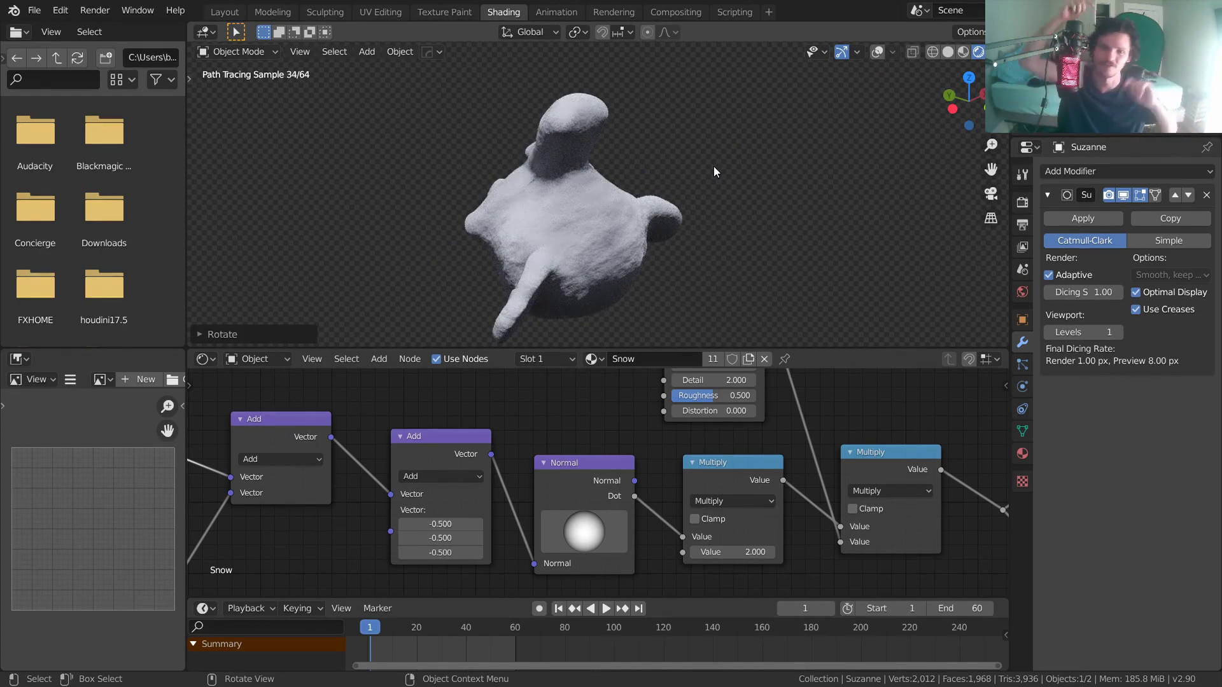
left_click_drag(583, 548, 568, 539)
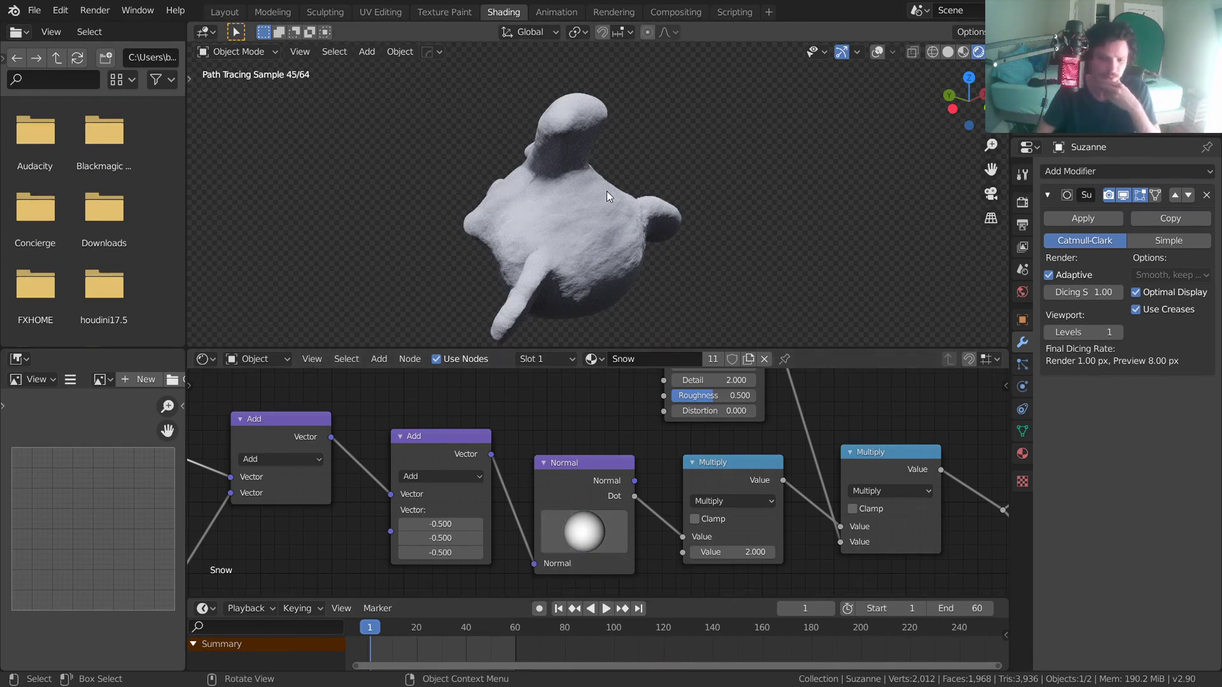
Replace the monkey with a new UV sphere and assign the Snow material to it
key("x")
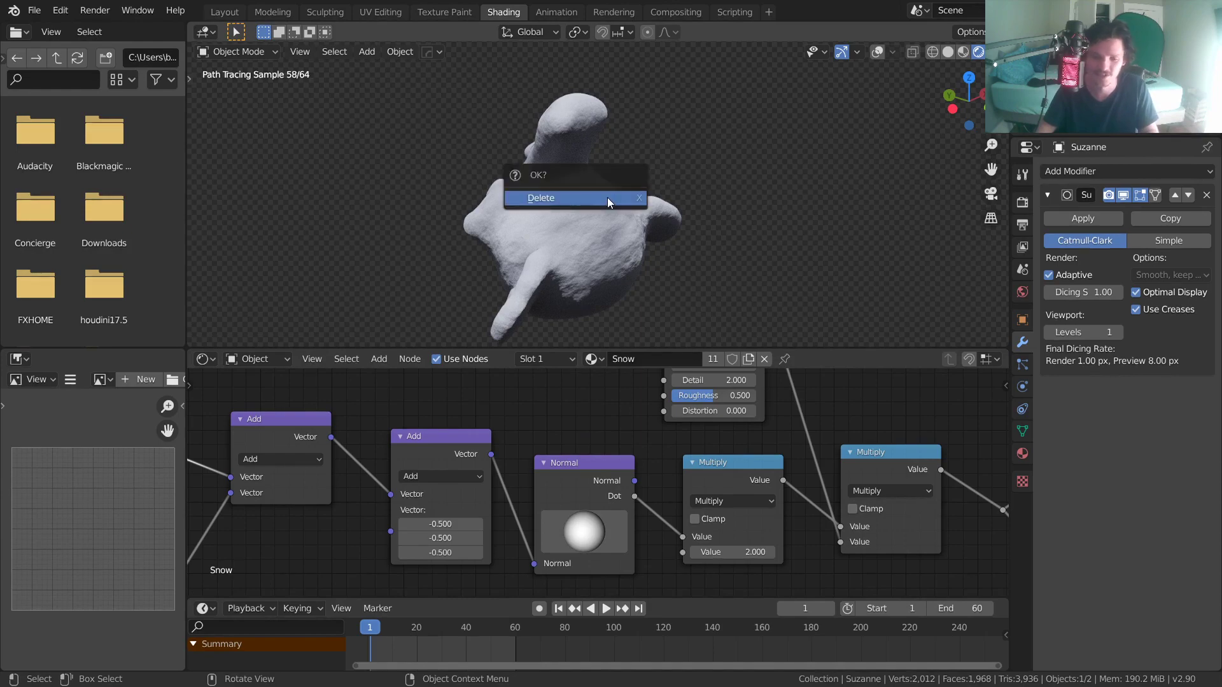
left_click(607, 197)
key("shift+a")
mouse_move(592, 169)
left_click(682, 216)
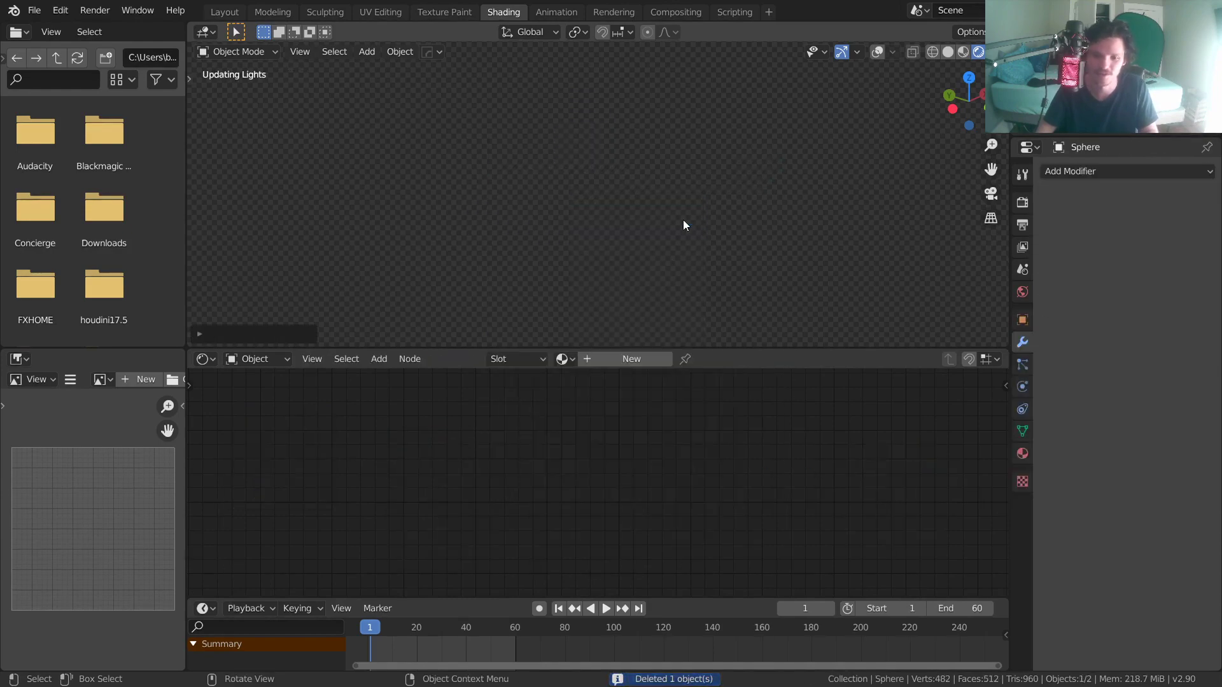
left_click(565, 360)
left_click(589, 382)
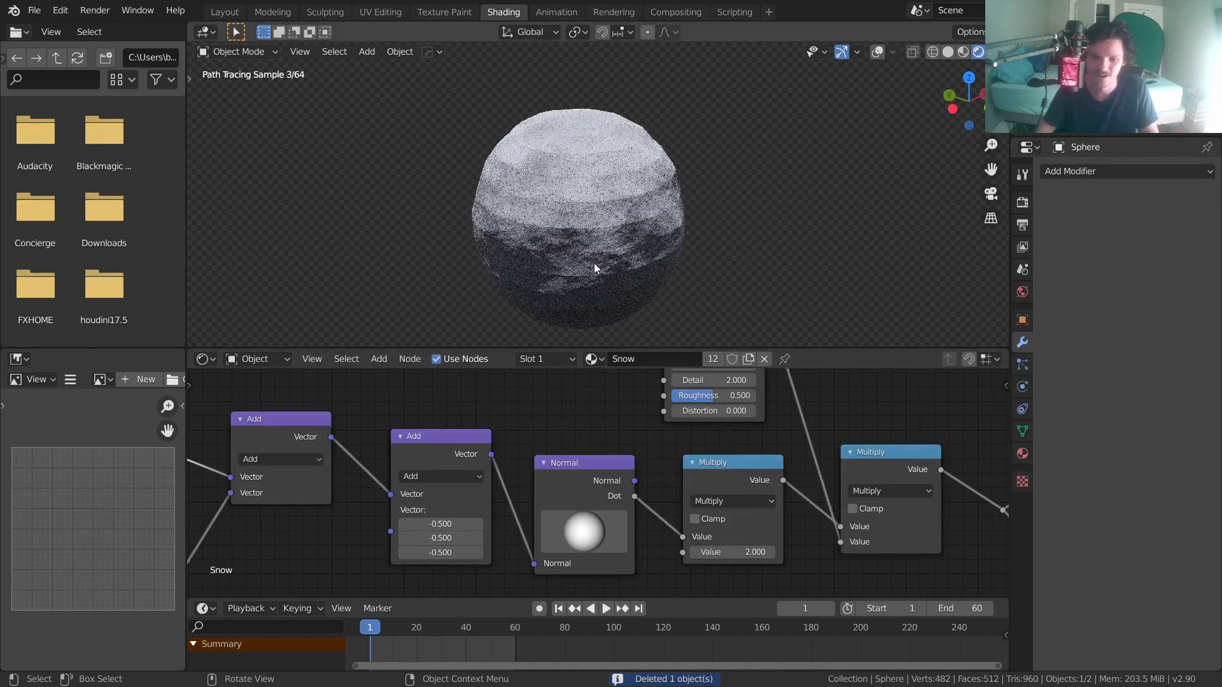
Shade the sphere smooth and add a Subdivision Surface modifier with Adaptive enabled
right_click(612, 212)
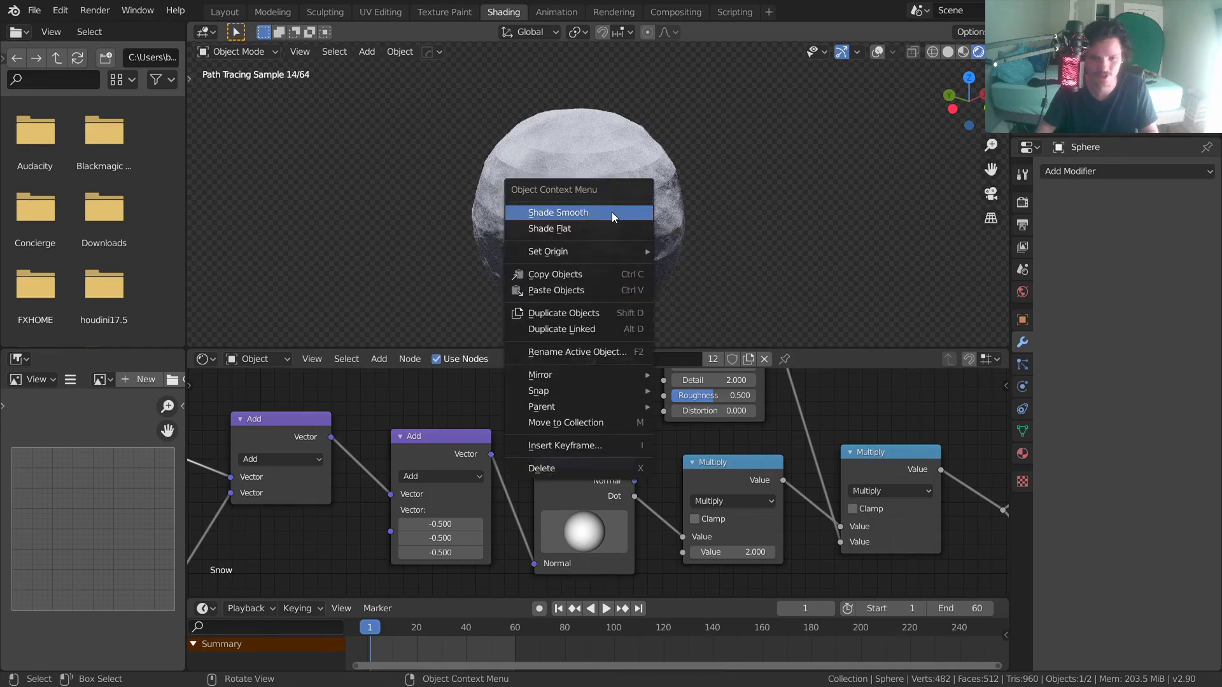
left_click(612, 212)
left_click(1075, 178)
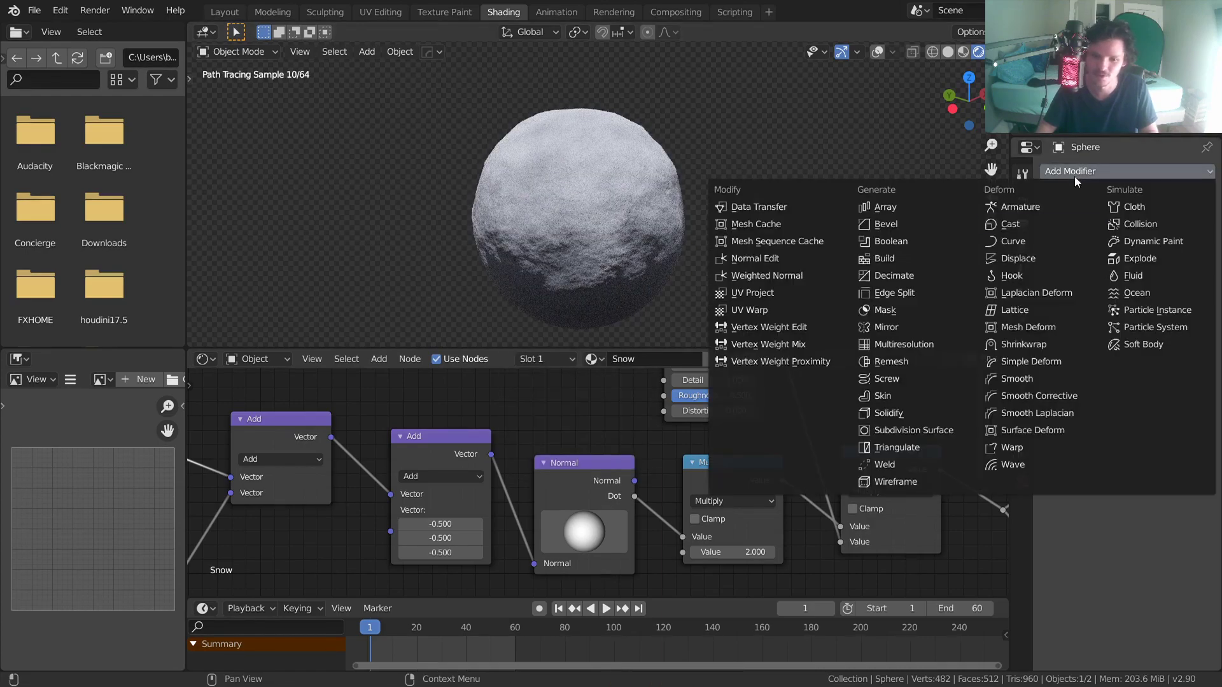
left_click(936, 430)
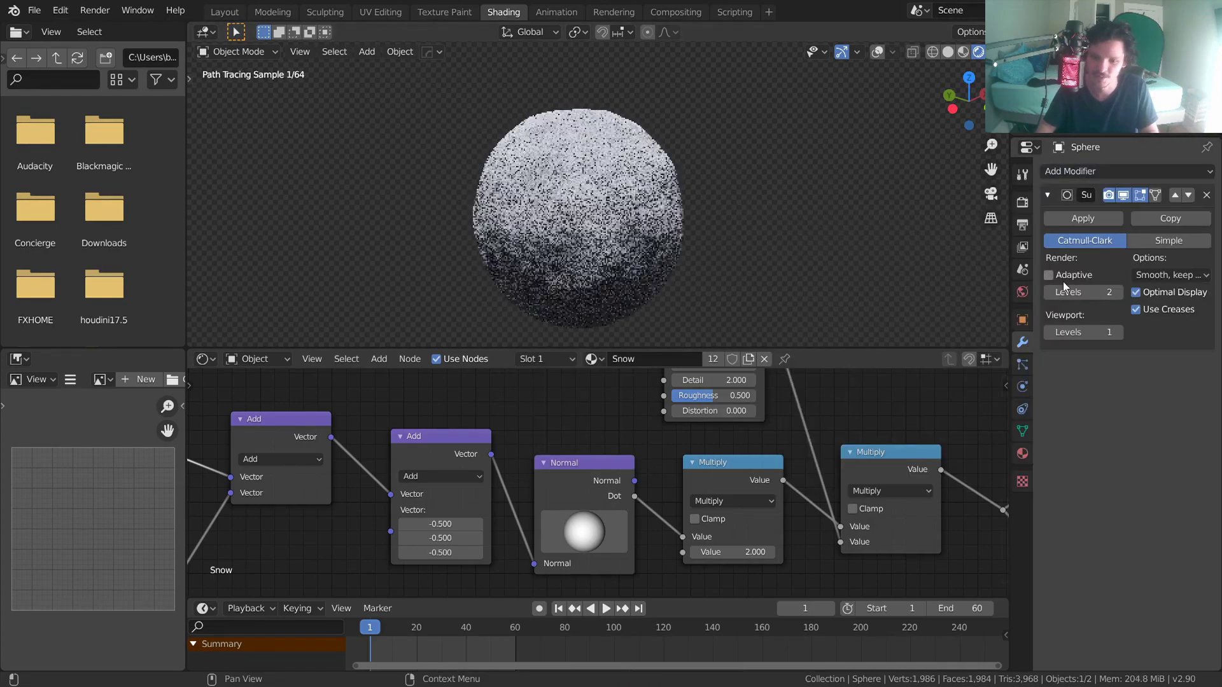
left_click(1050, 275)
Fine-tune the Normal node's direction so the snow caps the upper half of the sphere
scroll(716, 240, "down", 4)
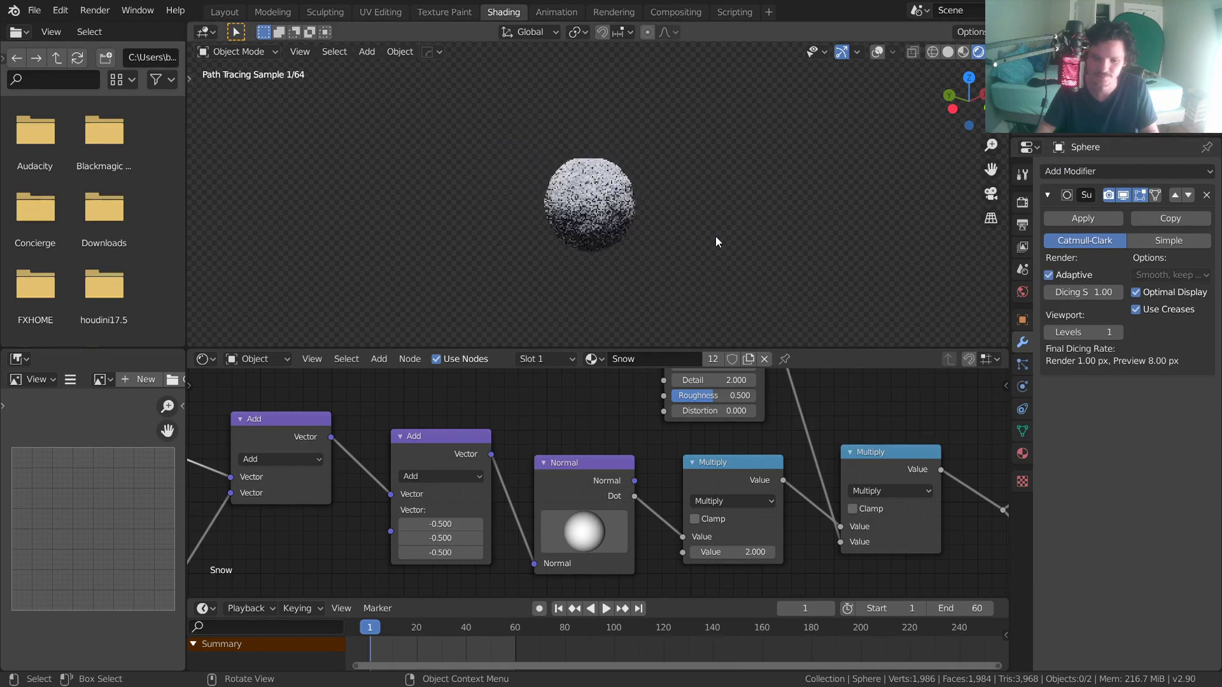
left_click_drag(576, 527, 636, 533)
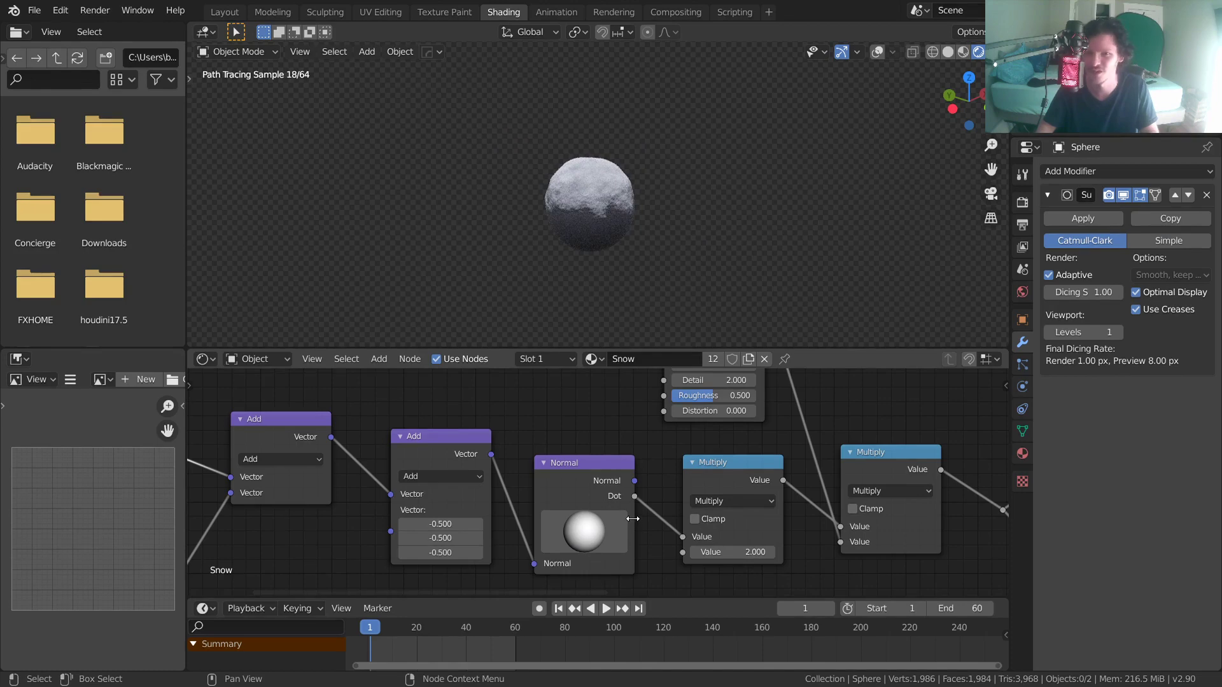
scroll(579, 264, "up", 3)
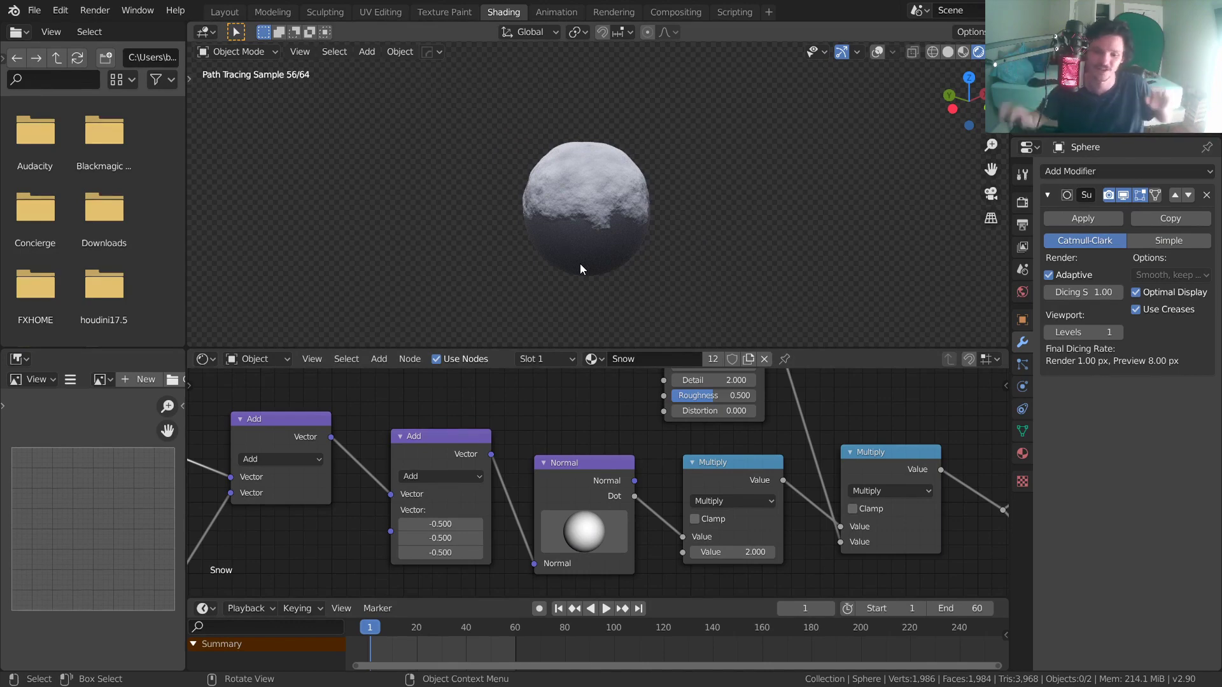
Move the Displacement and Material Output nodes closer to the Mix Shader to tidy the Snow node tree
scroll(691, 465, "down", 6)
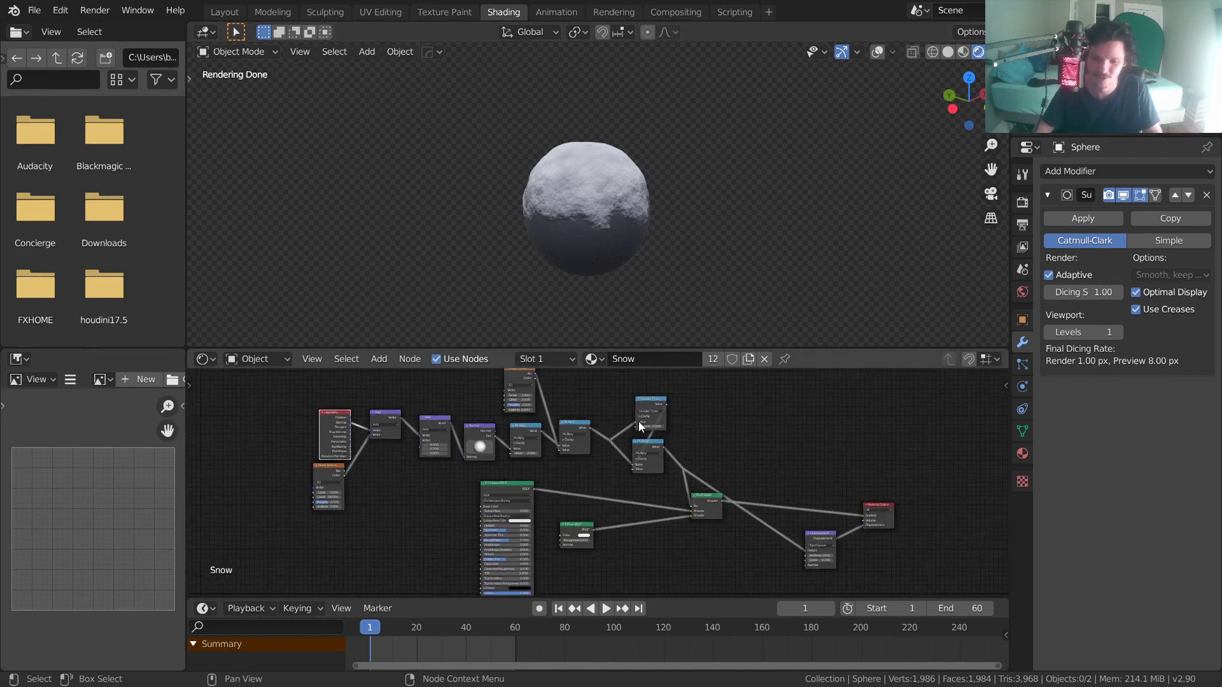
scroll(639, 421, "down", 2)
left_click_drag(873, 556, 766, 477)
key("g")
left_click(751, 459)
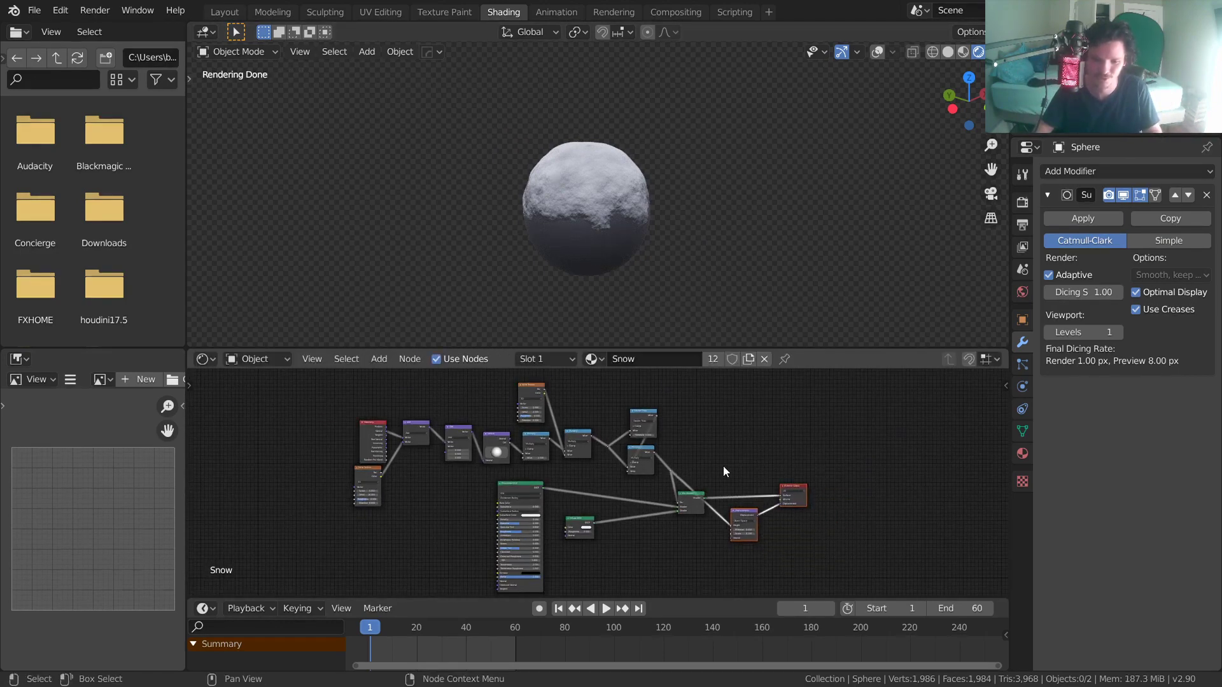
middle_click_drag(693, 458, 709, 457)
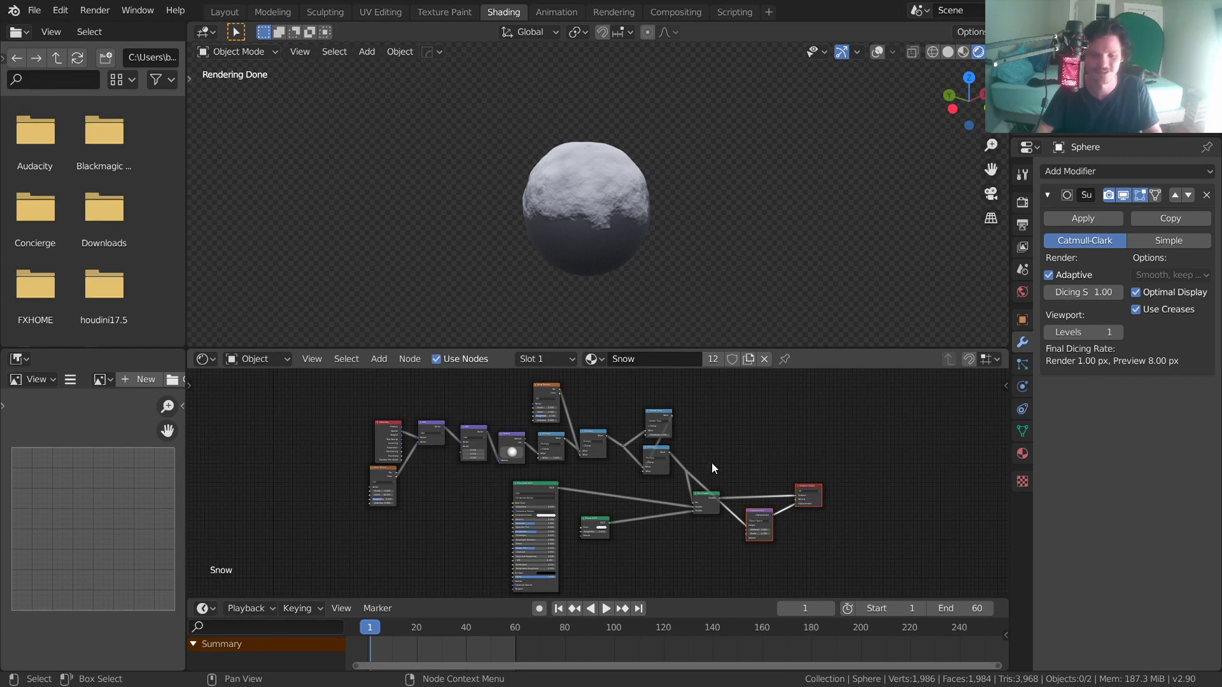